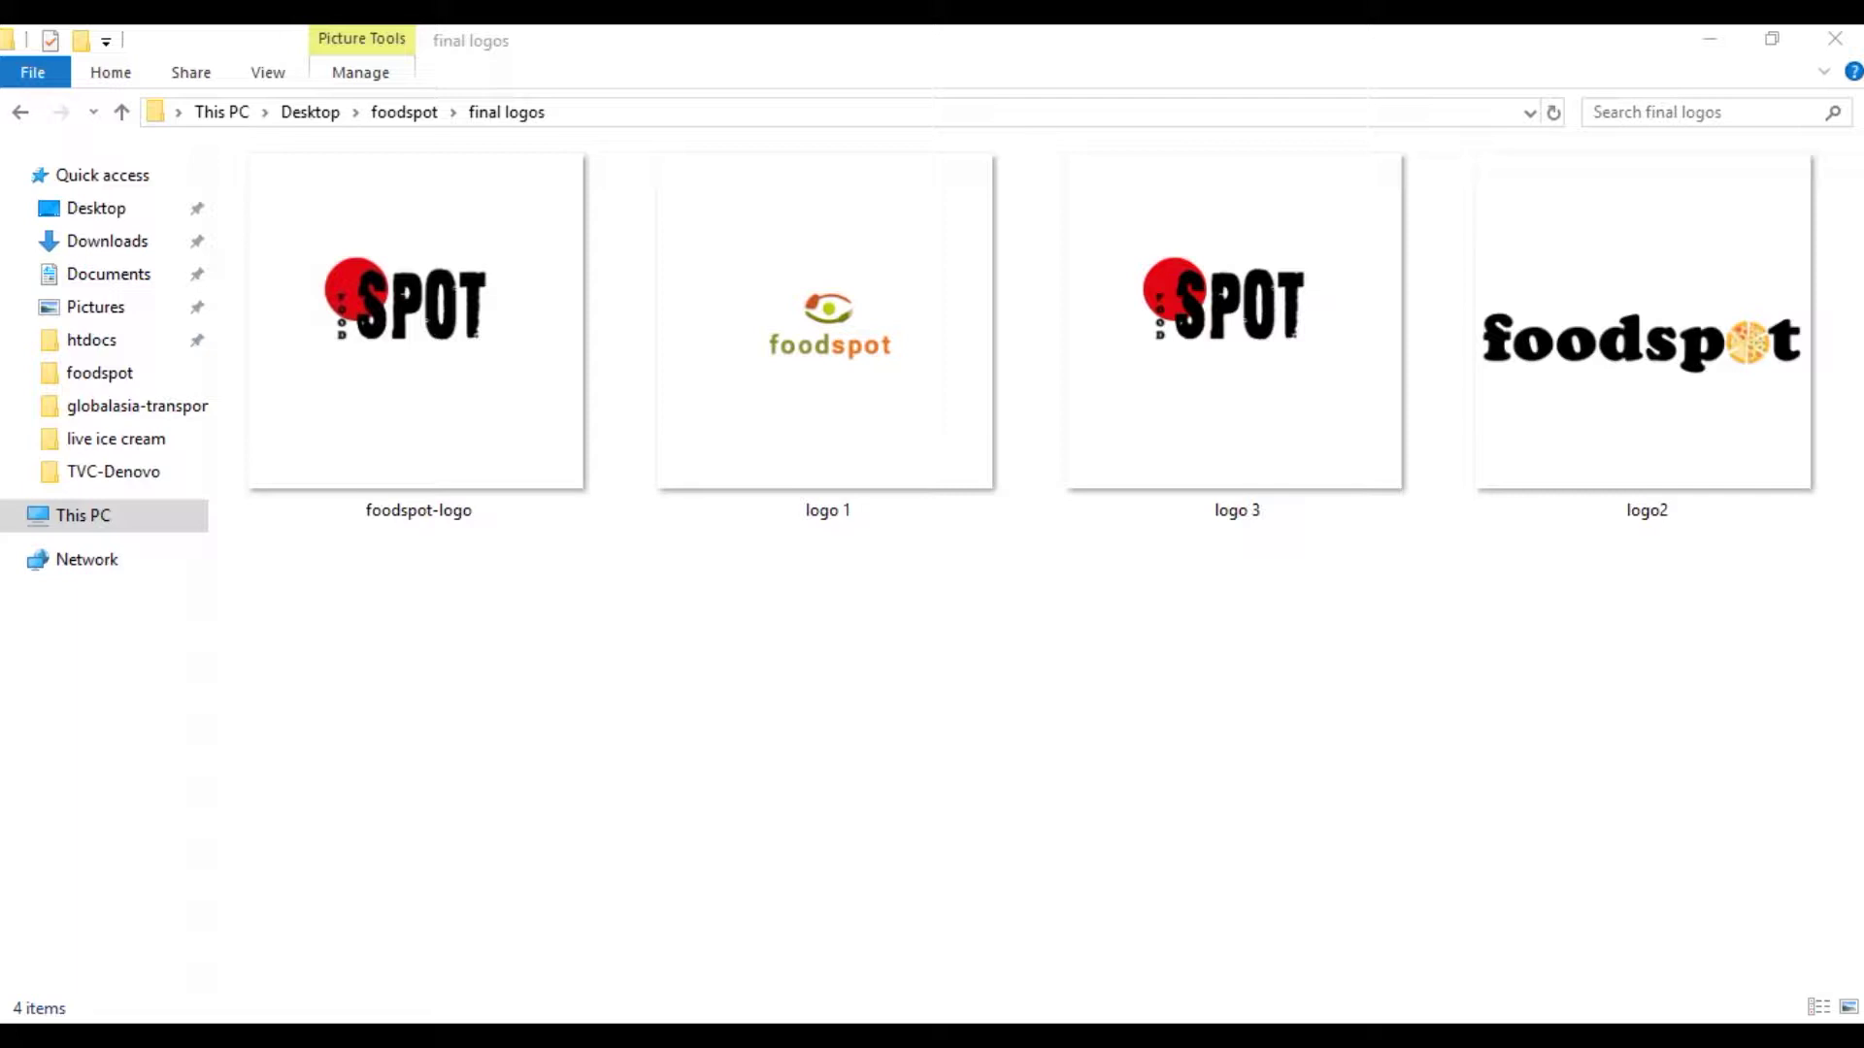
Maximize the window and select the logo 1, logo 3 and logo2 image files.
left_click_drag(1506, 498, 1103, 609)
double_click(1102, 609)
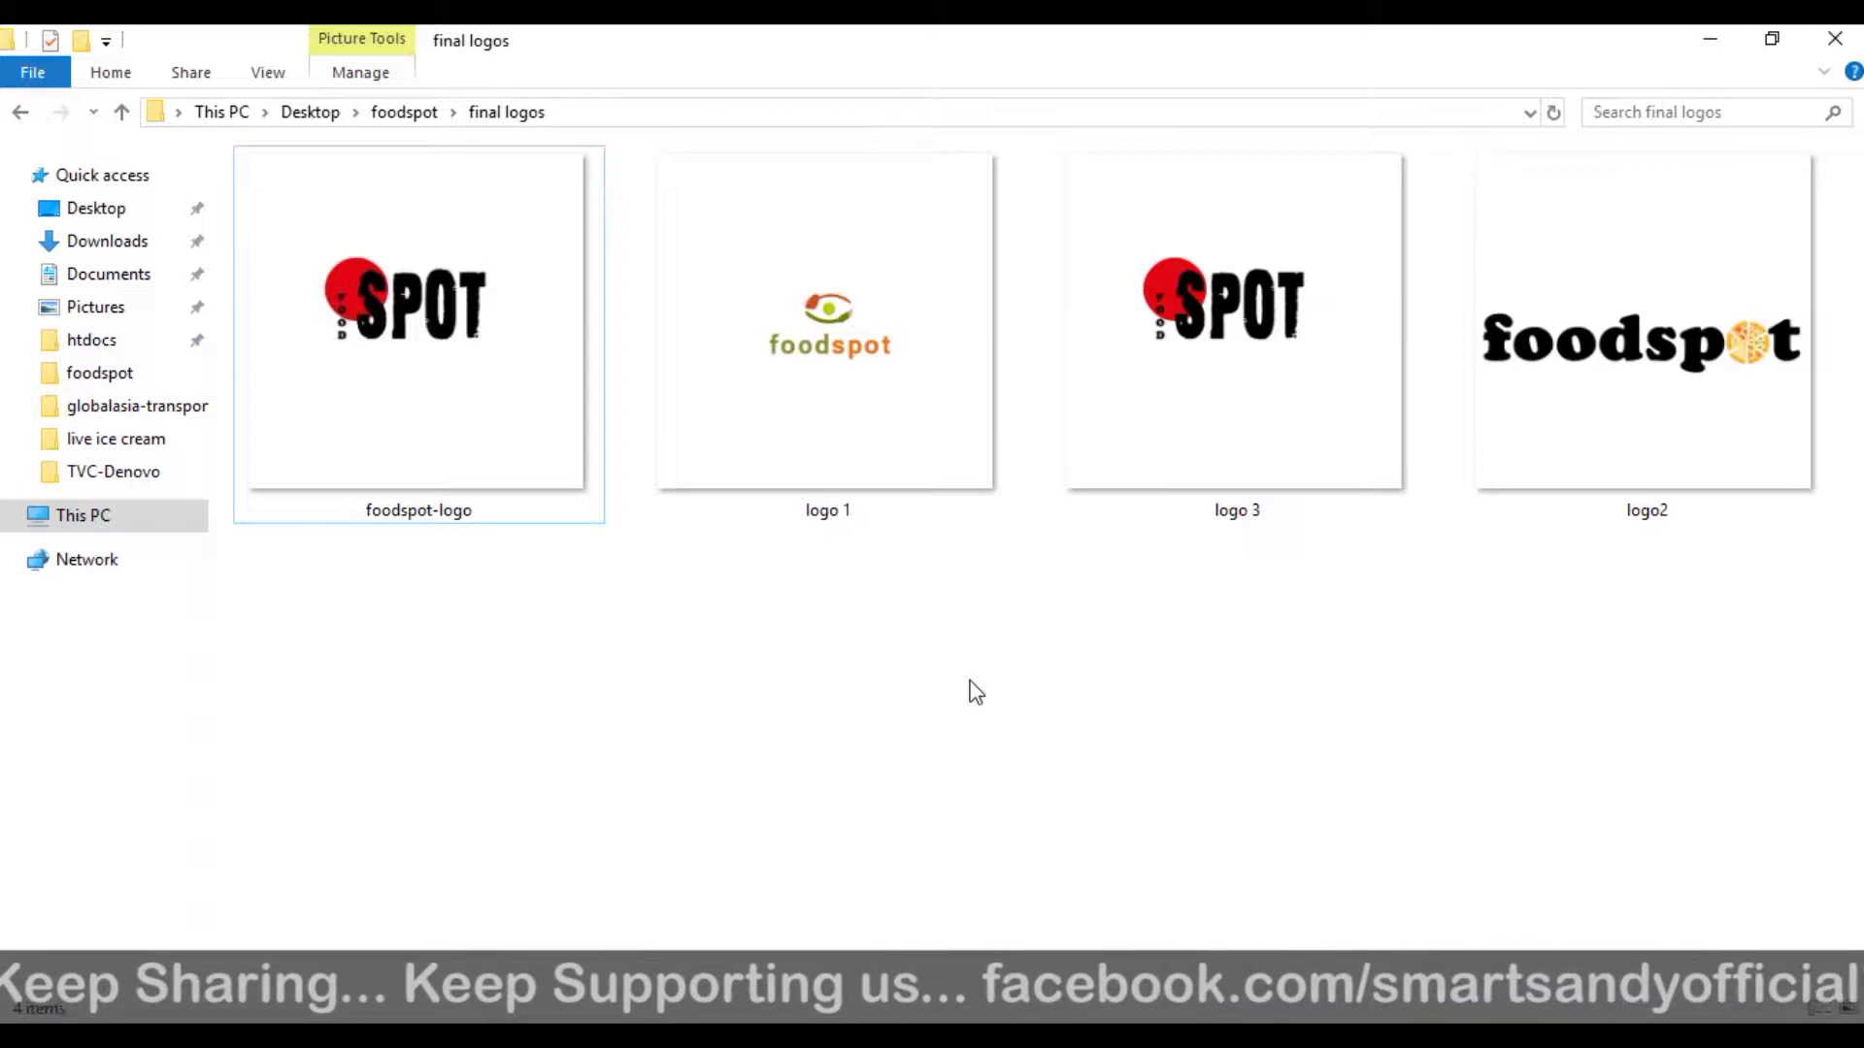
left_click(865, 398)
left_click(1147, 398)
left_click(1612, 392)
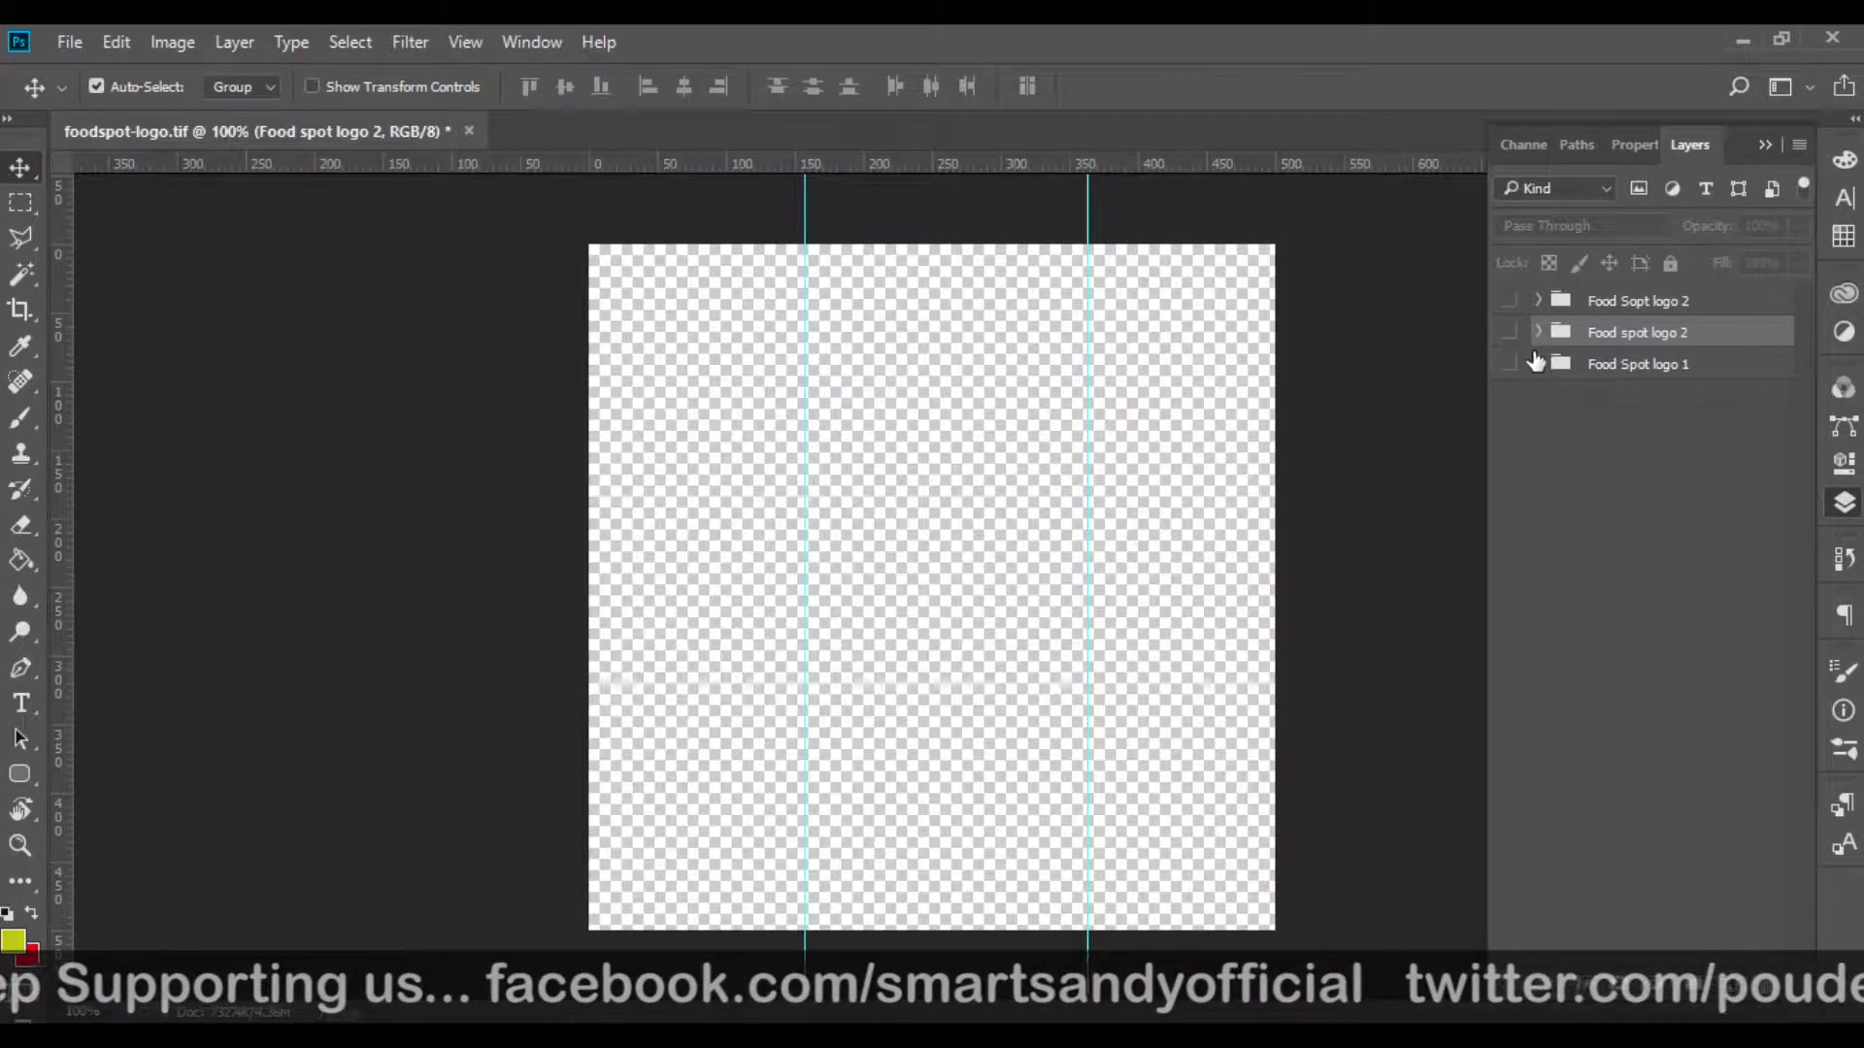
Toggle the logo groups' visibility and expand Food Spot logo 1 to inspect its layers.
left_click(1509, 363)
left_click(1508, 301)
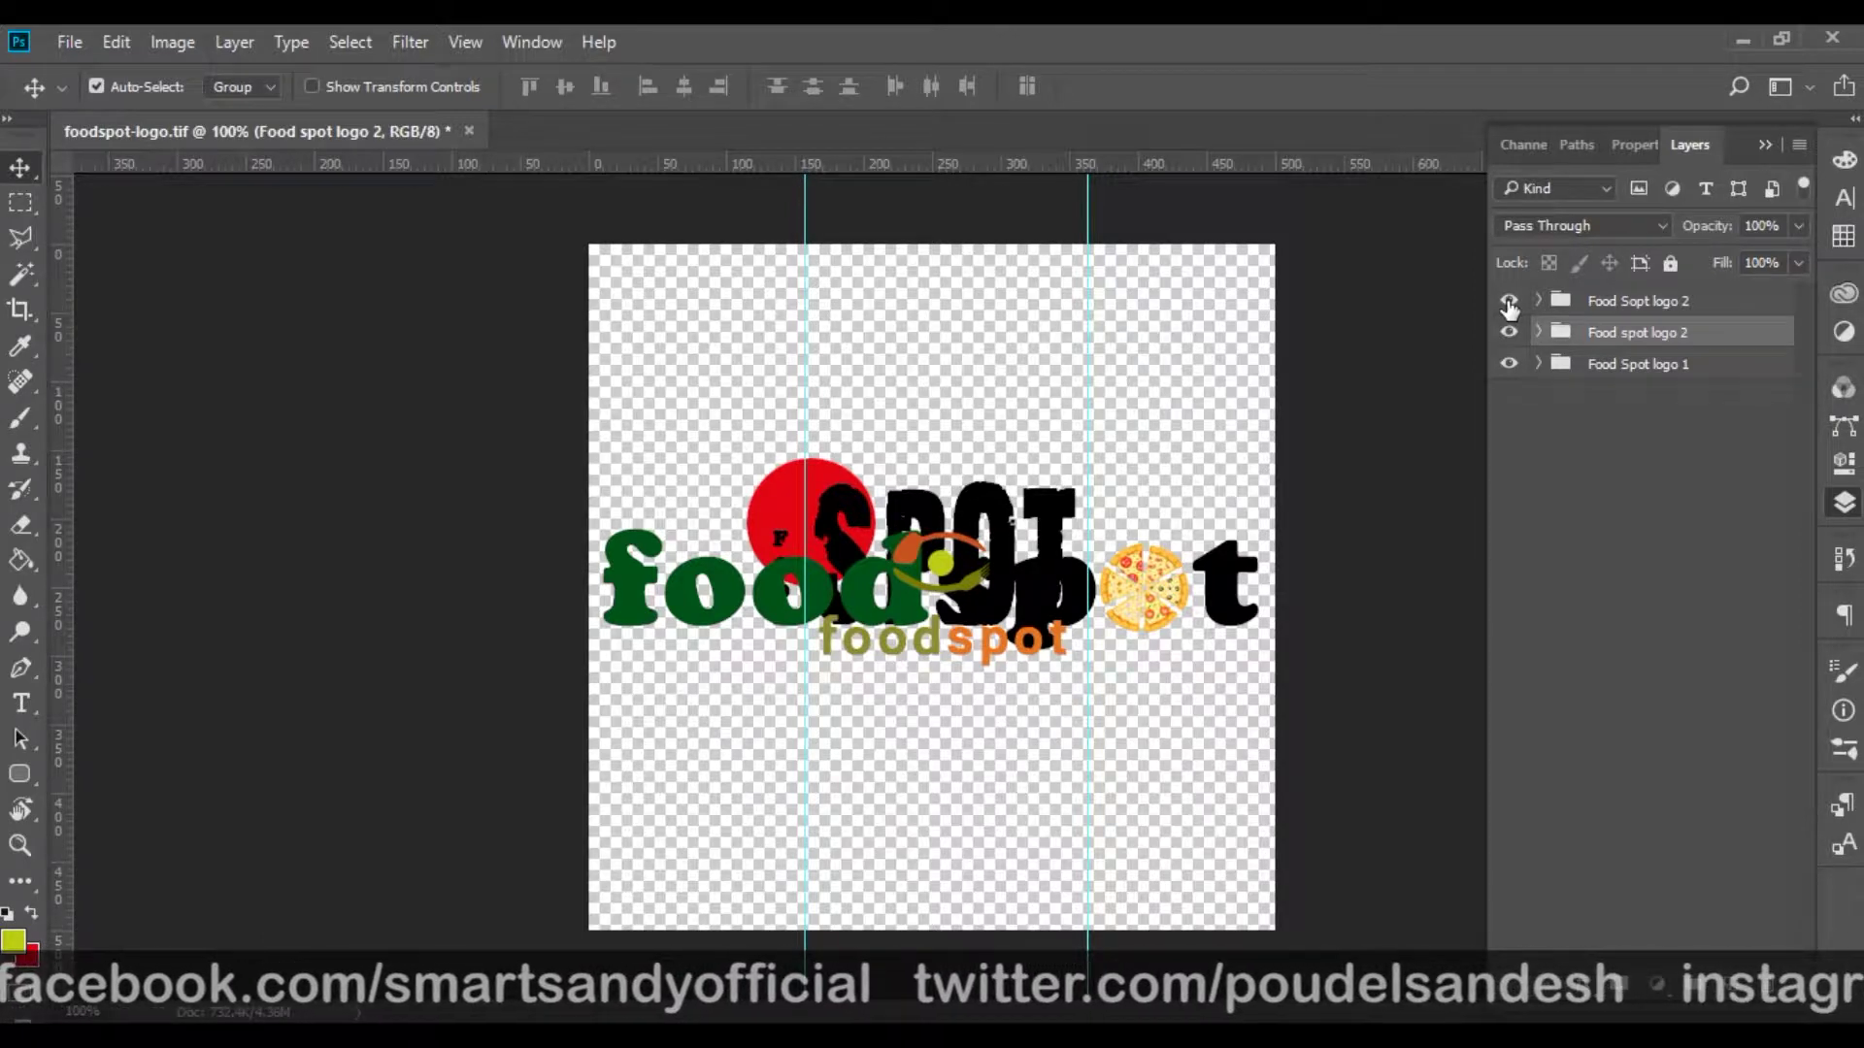
left_click(1509, 303)
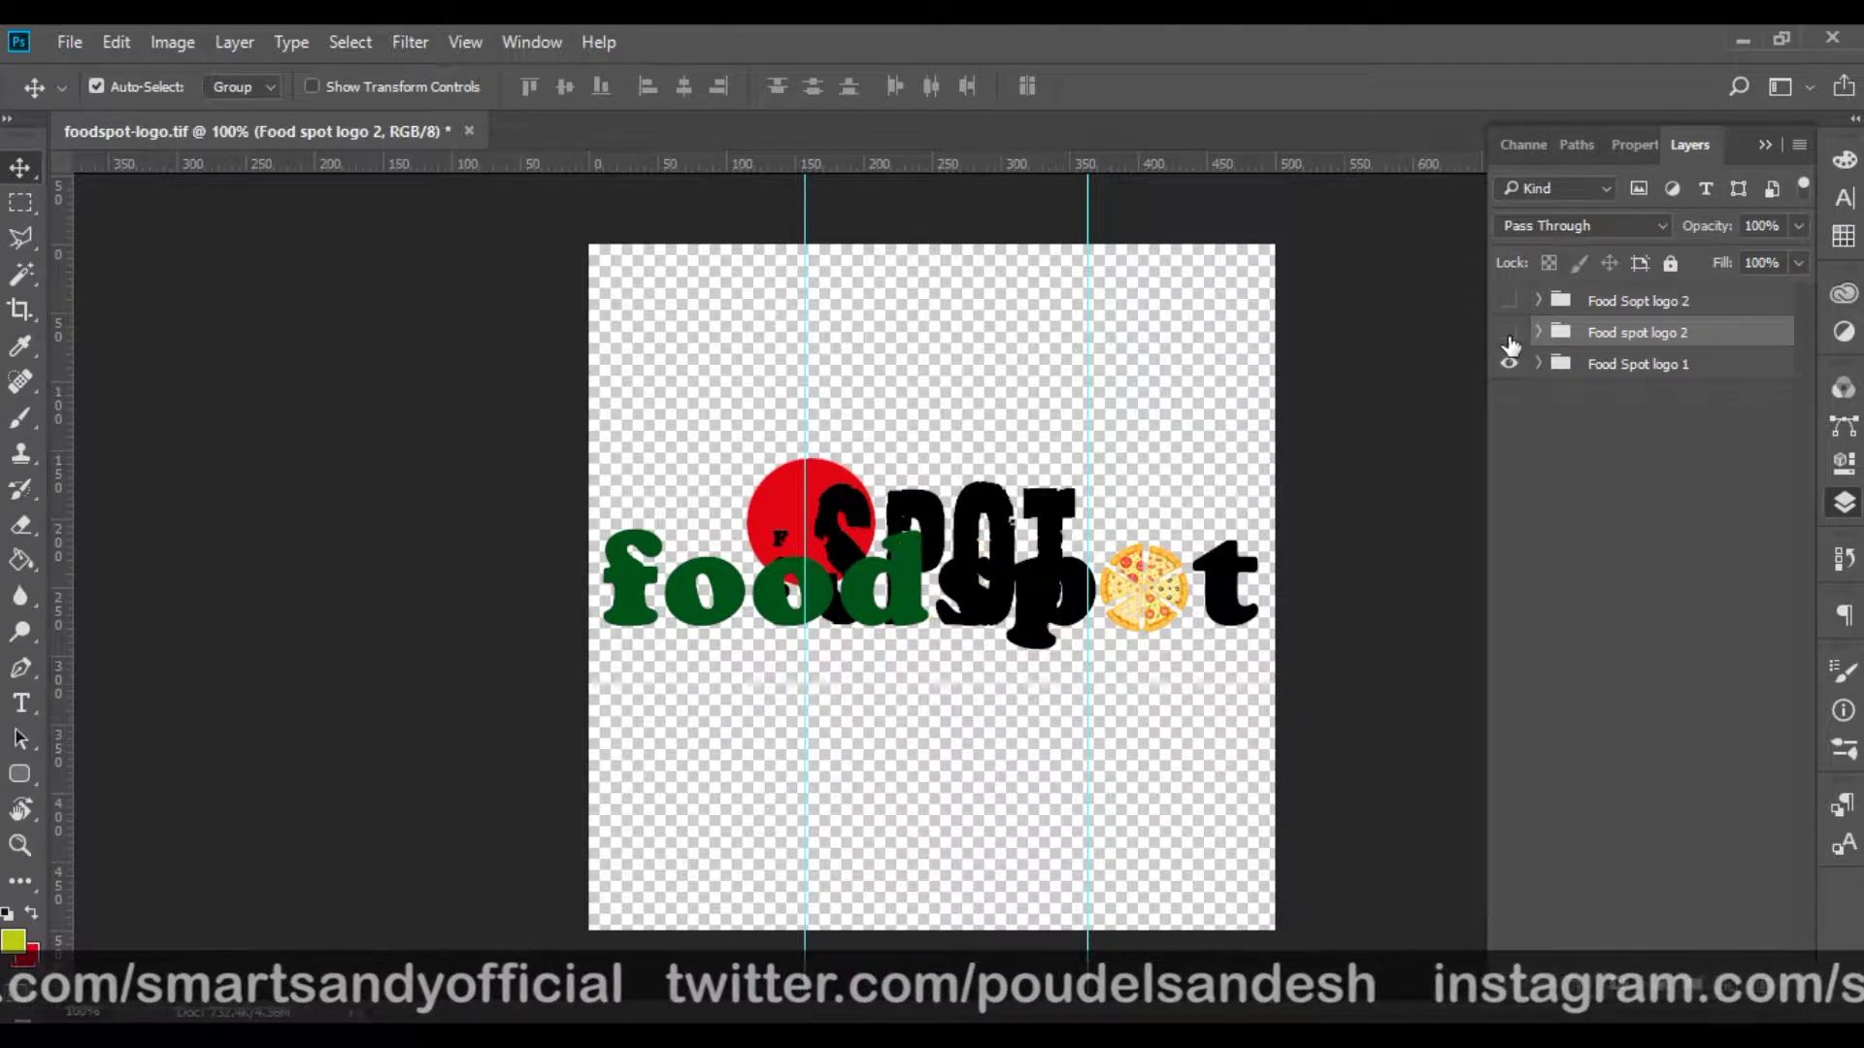
left_click(1509, 332)
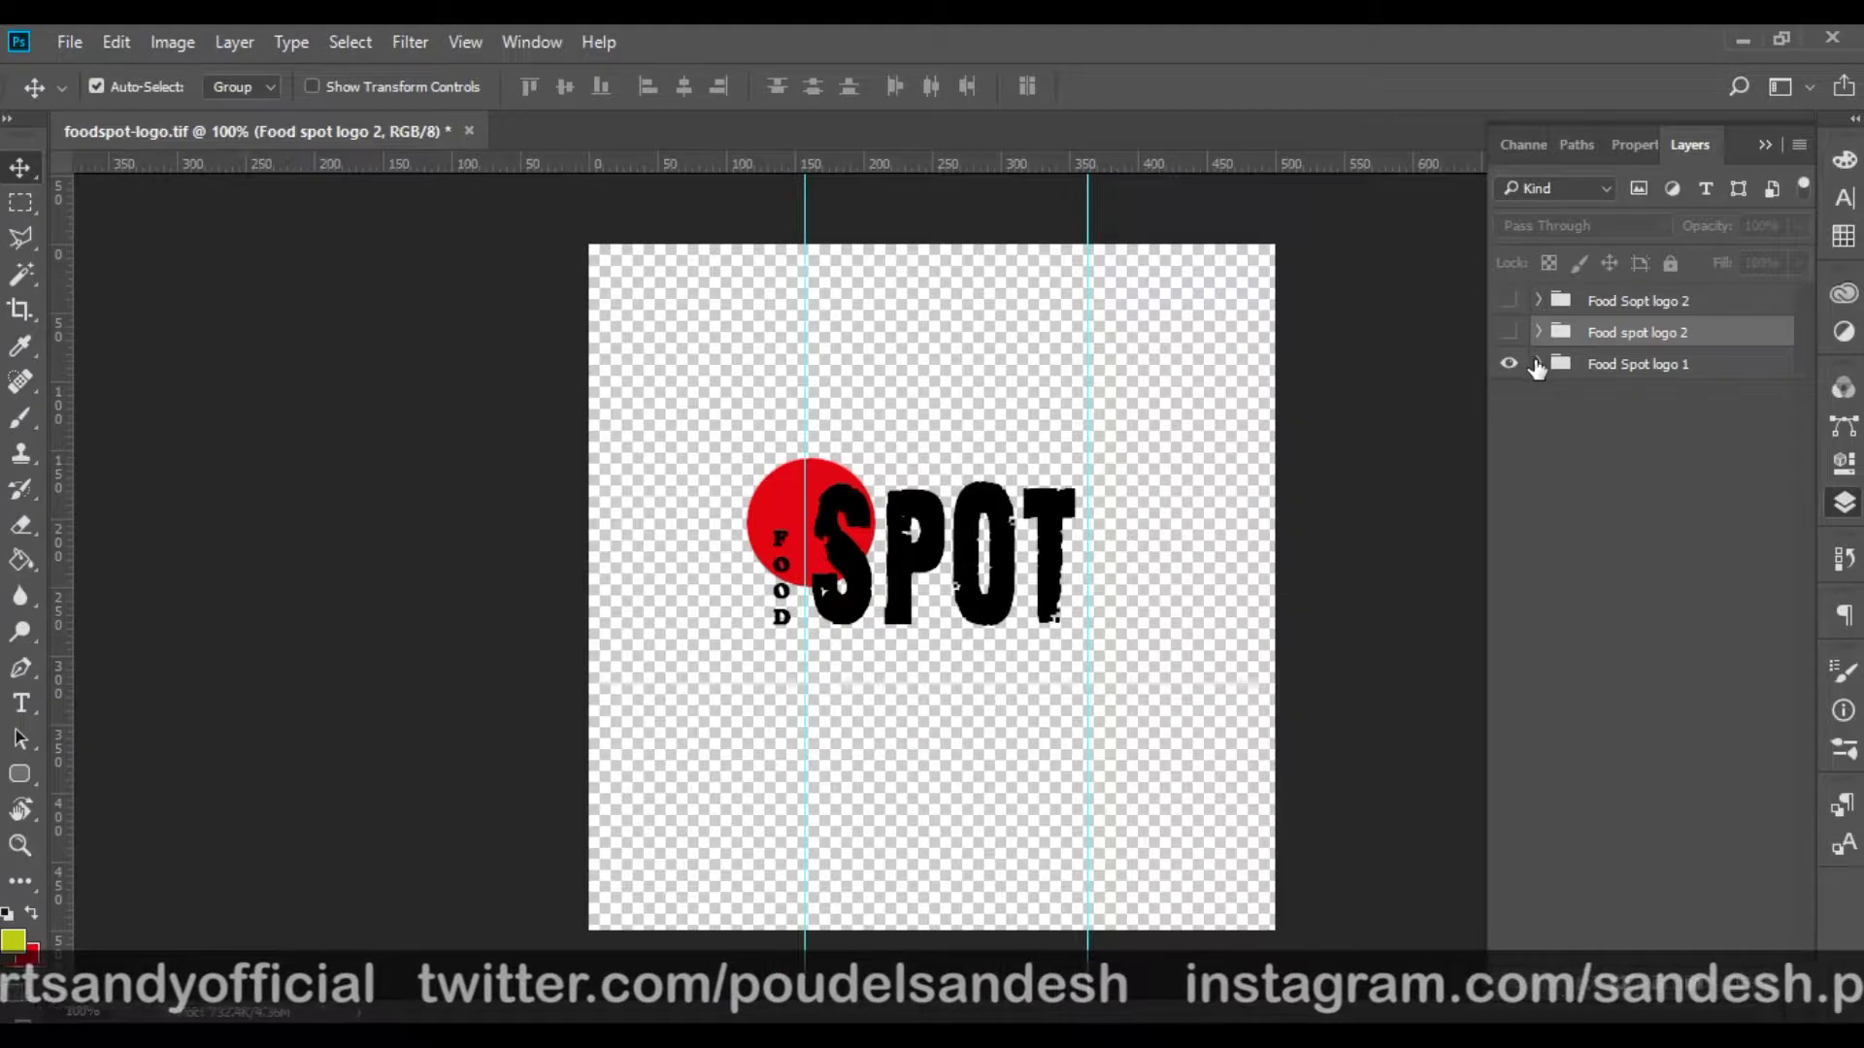
left_click(1537, 364)
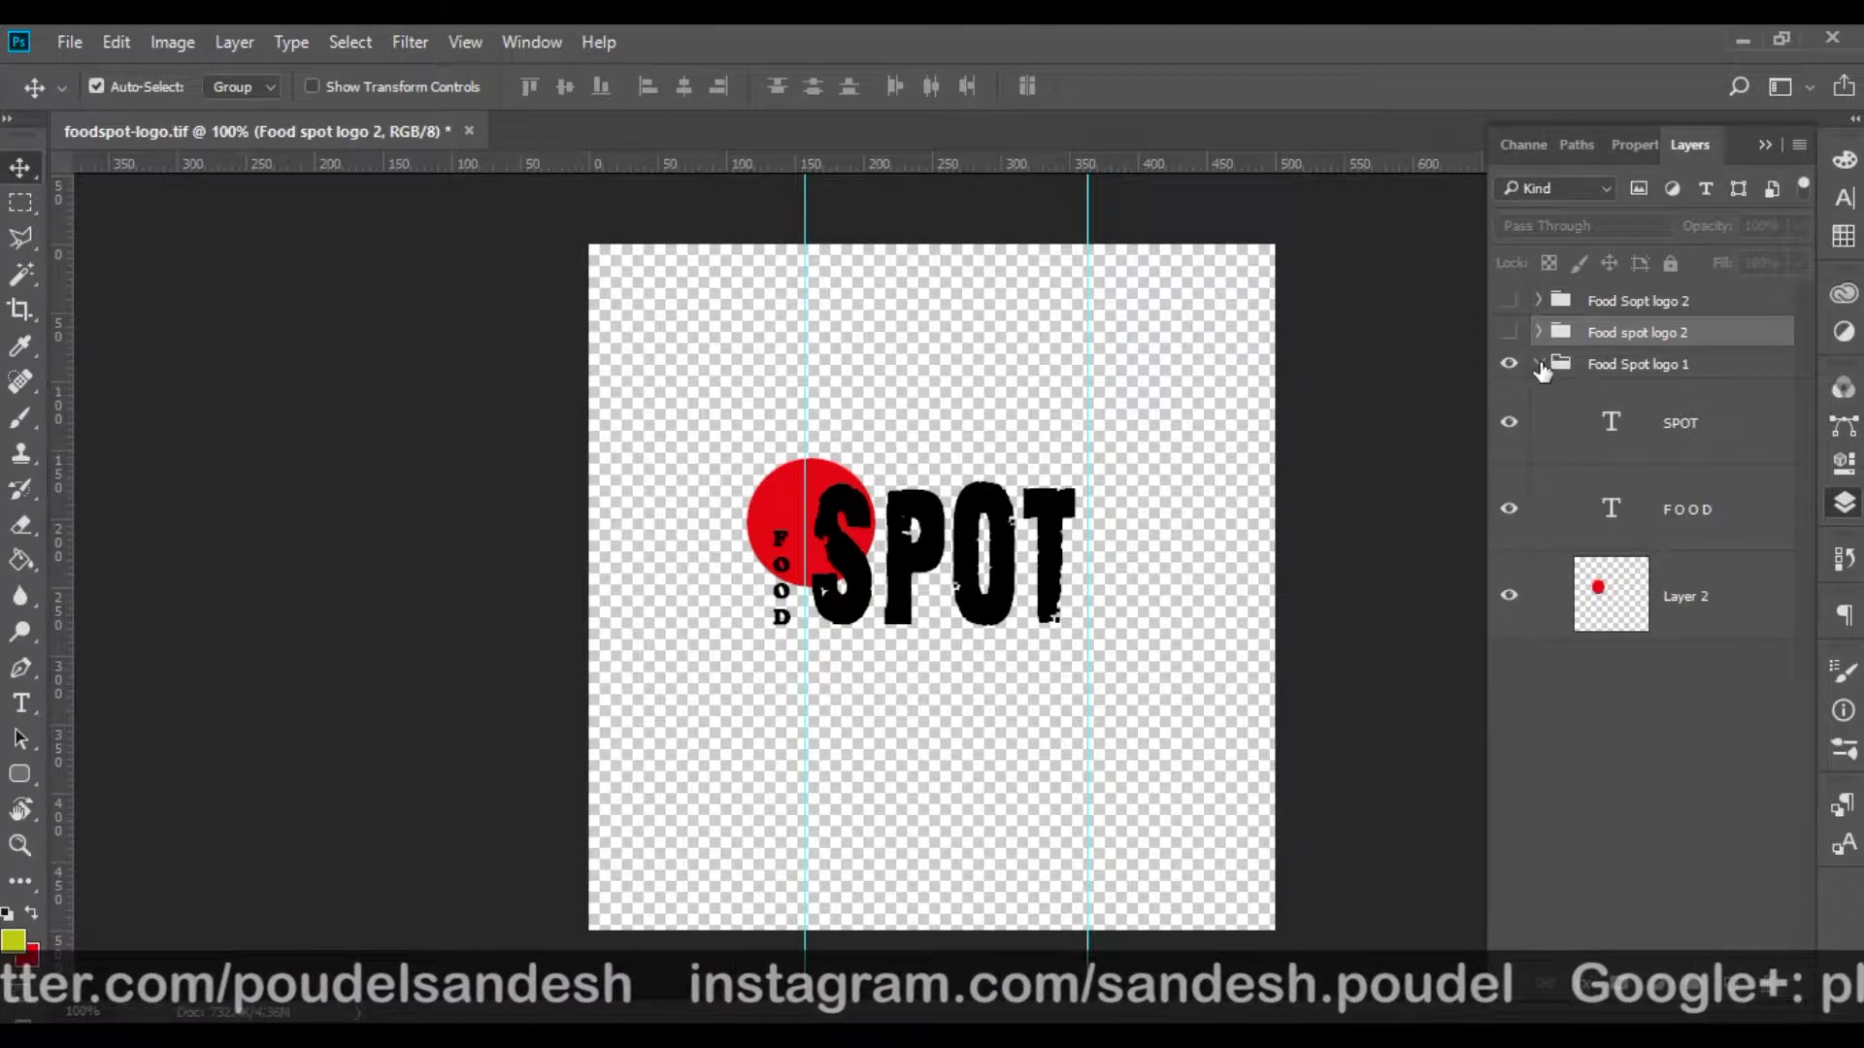
left_click(1537, 364)
Check Food spot logo 2's layers, then leave only Food Sopt logo 2 visible and selected.
left_click(1508, 364)
left_click(1508, 332)
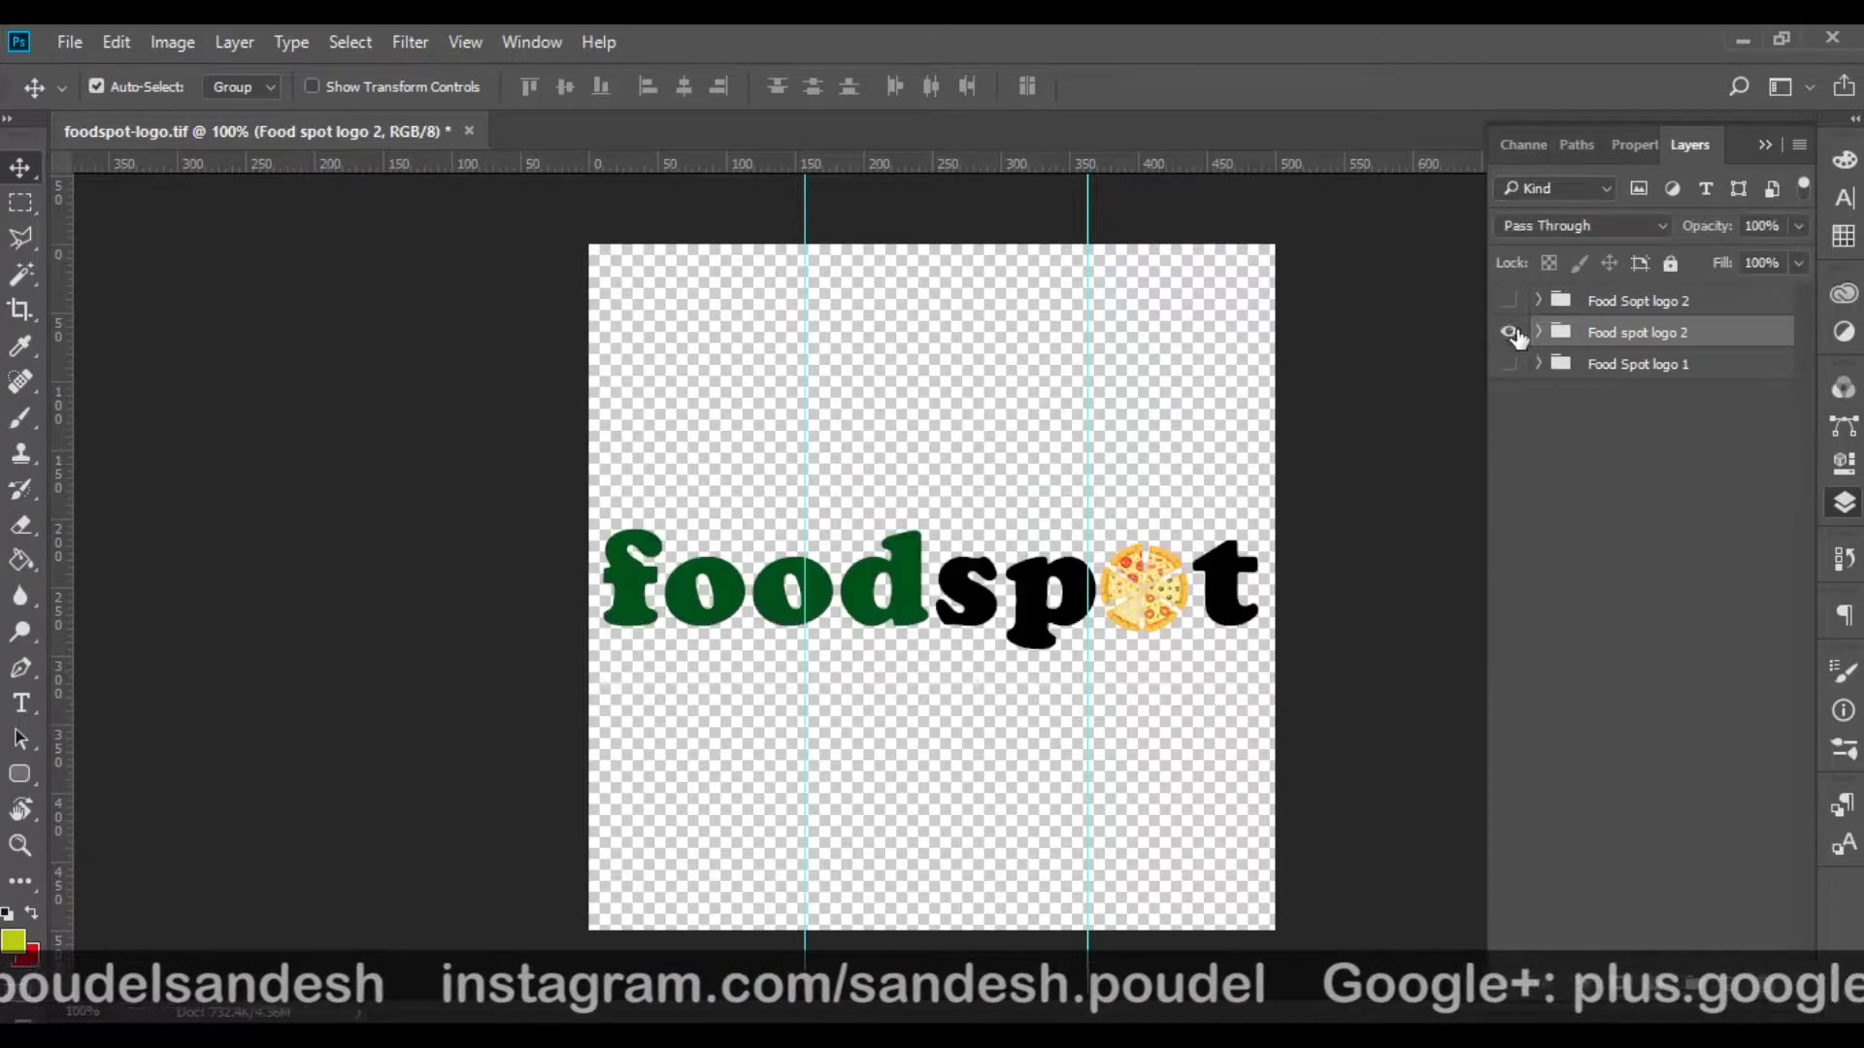
left_click(1538, 331)
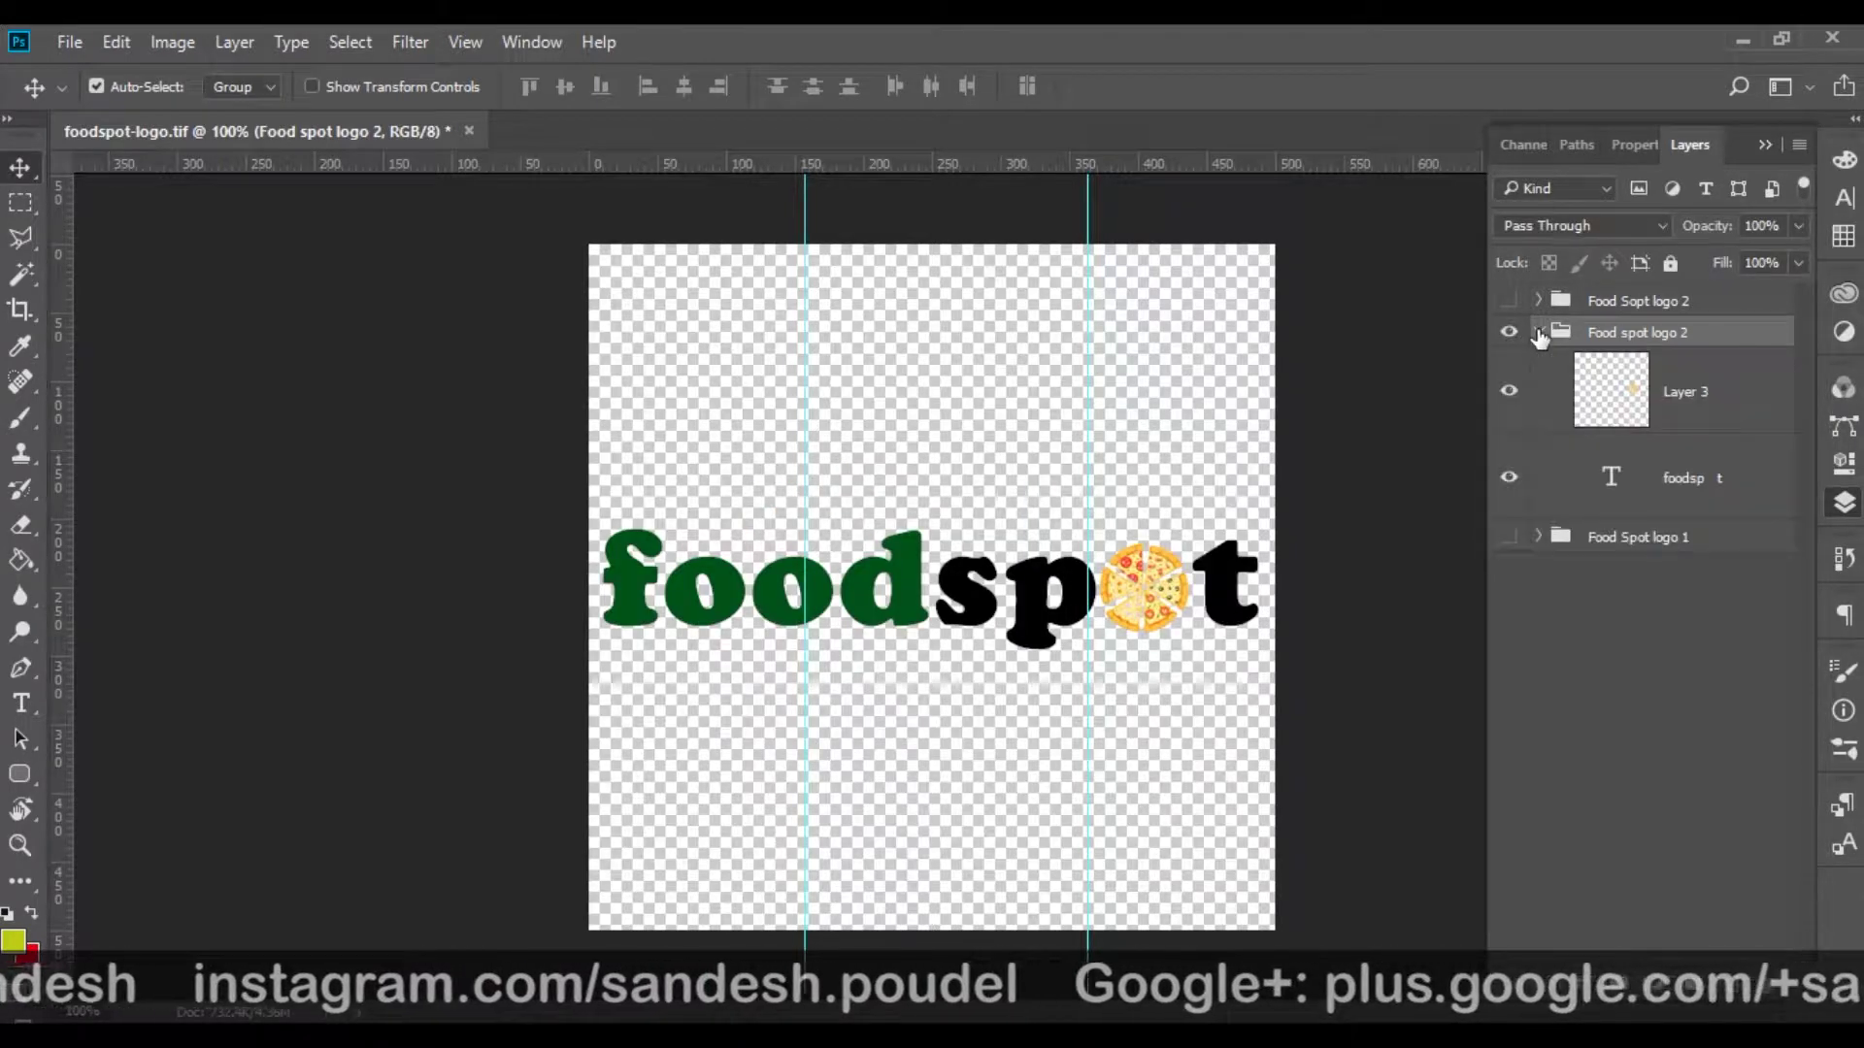
left_click(1537, 332)
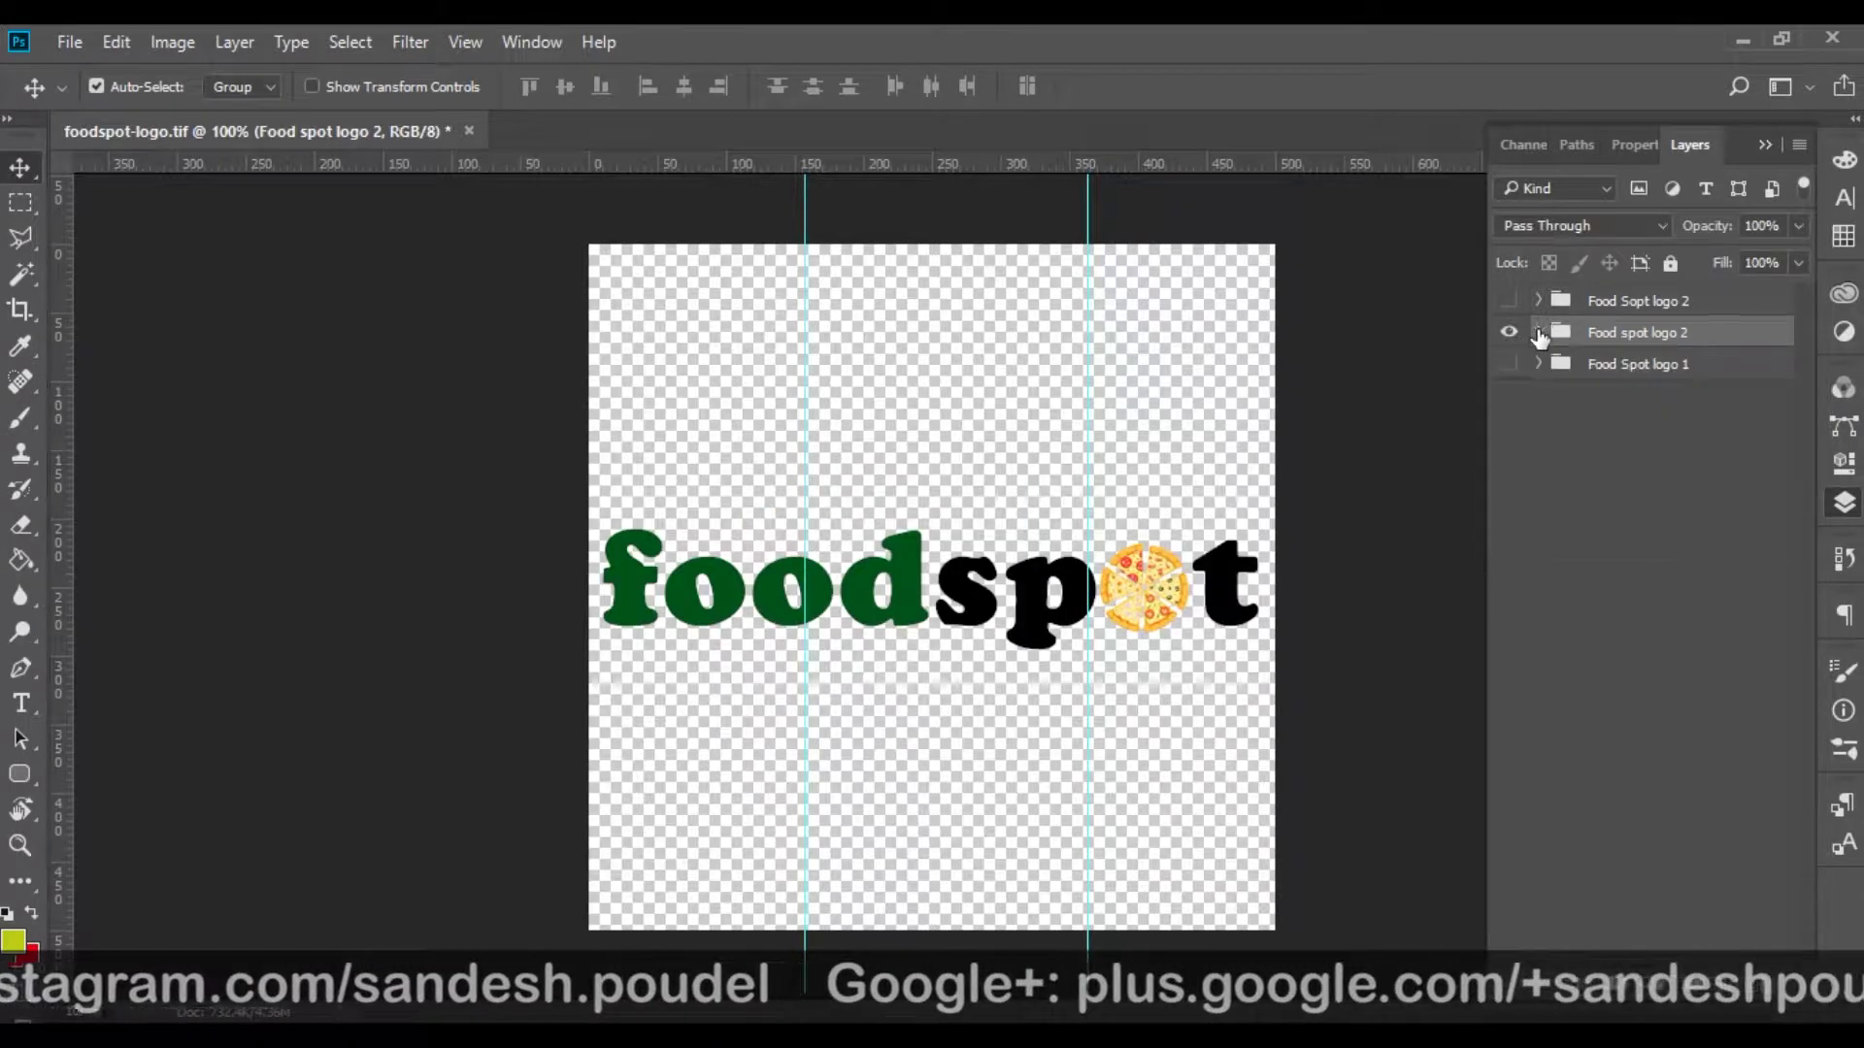
left_click(1508, 332)
left_click(1508, 301)
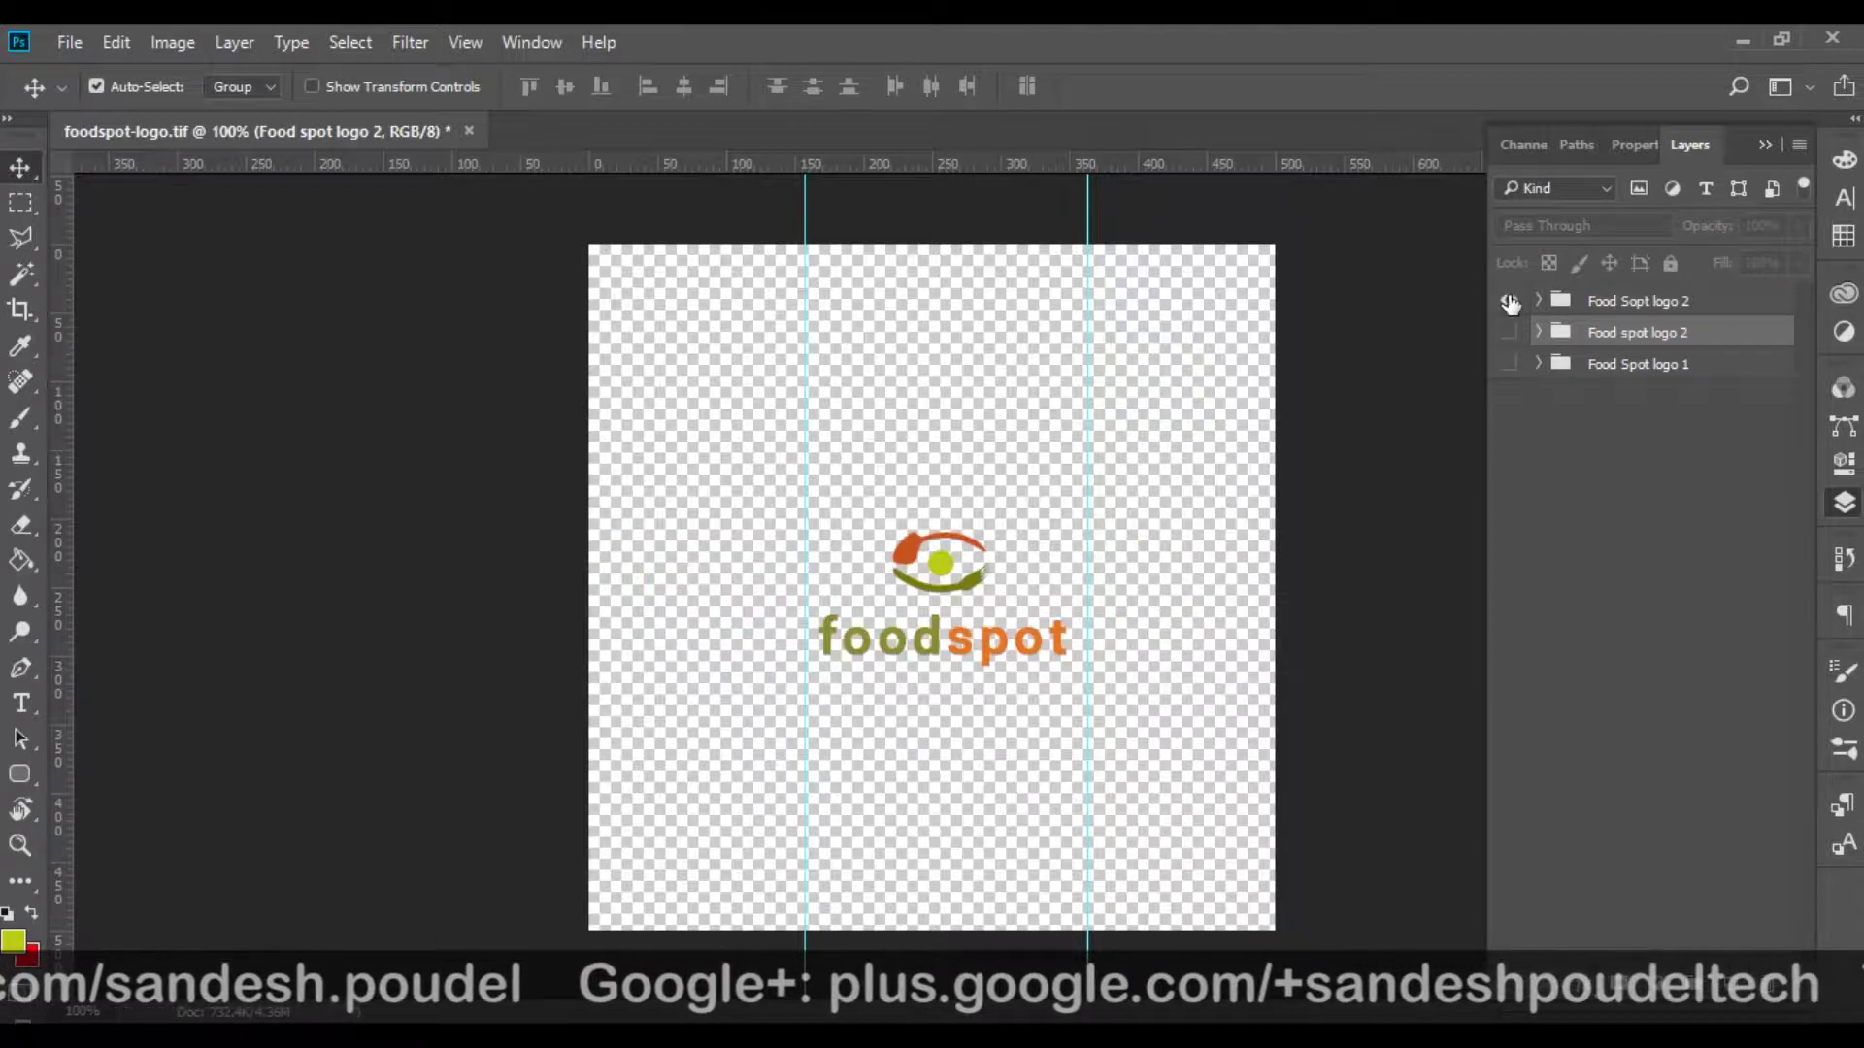
left_click(1612, 303)
Free-transform the eye-mark logo up to about 171%, commit it, and switch back to the logos folder.
key("ctrl+t")
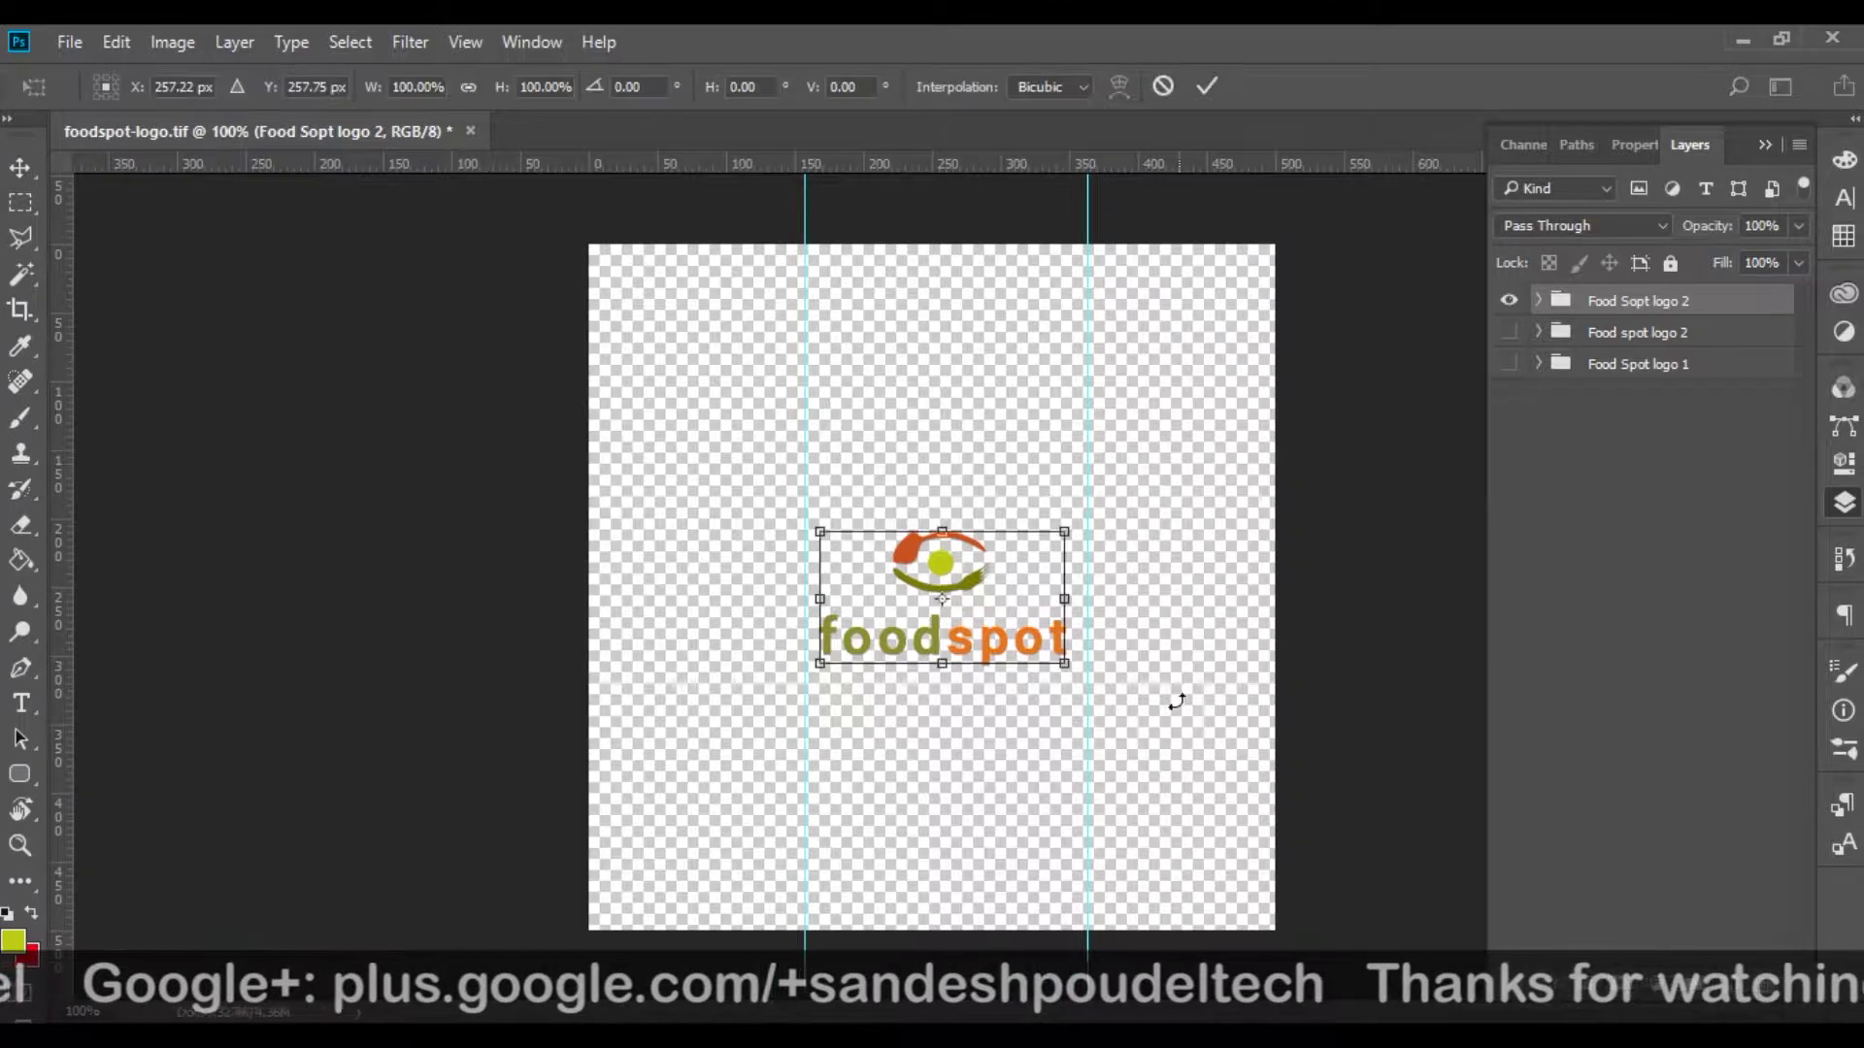
left_click_drag(1065, 663, 1132, 723)
key("Return")
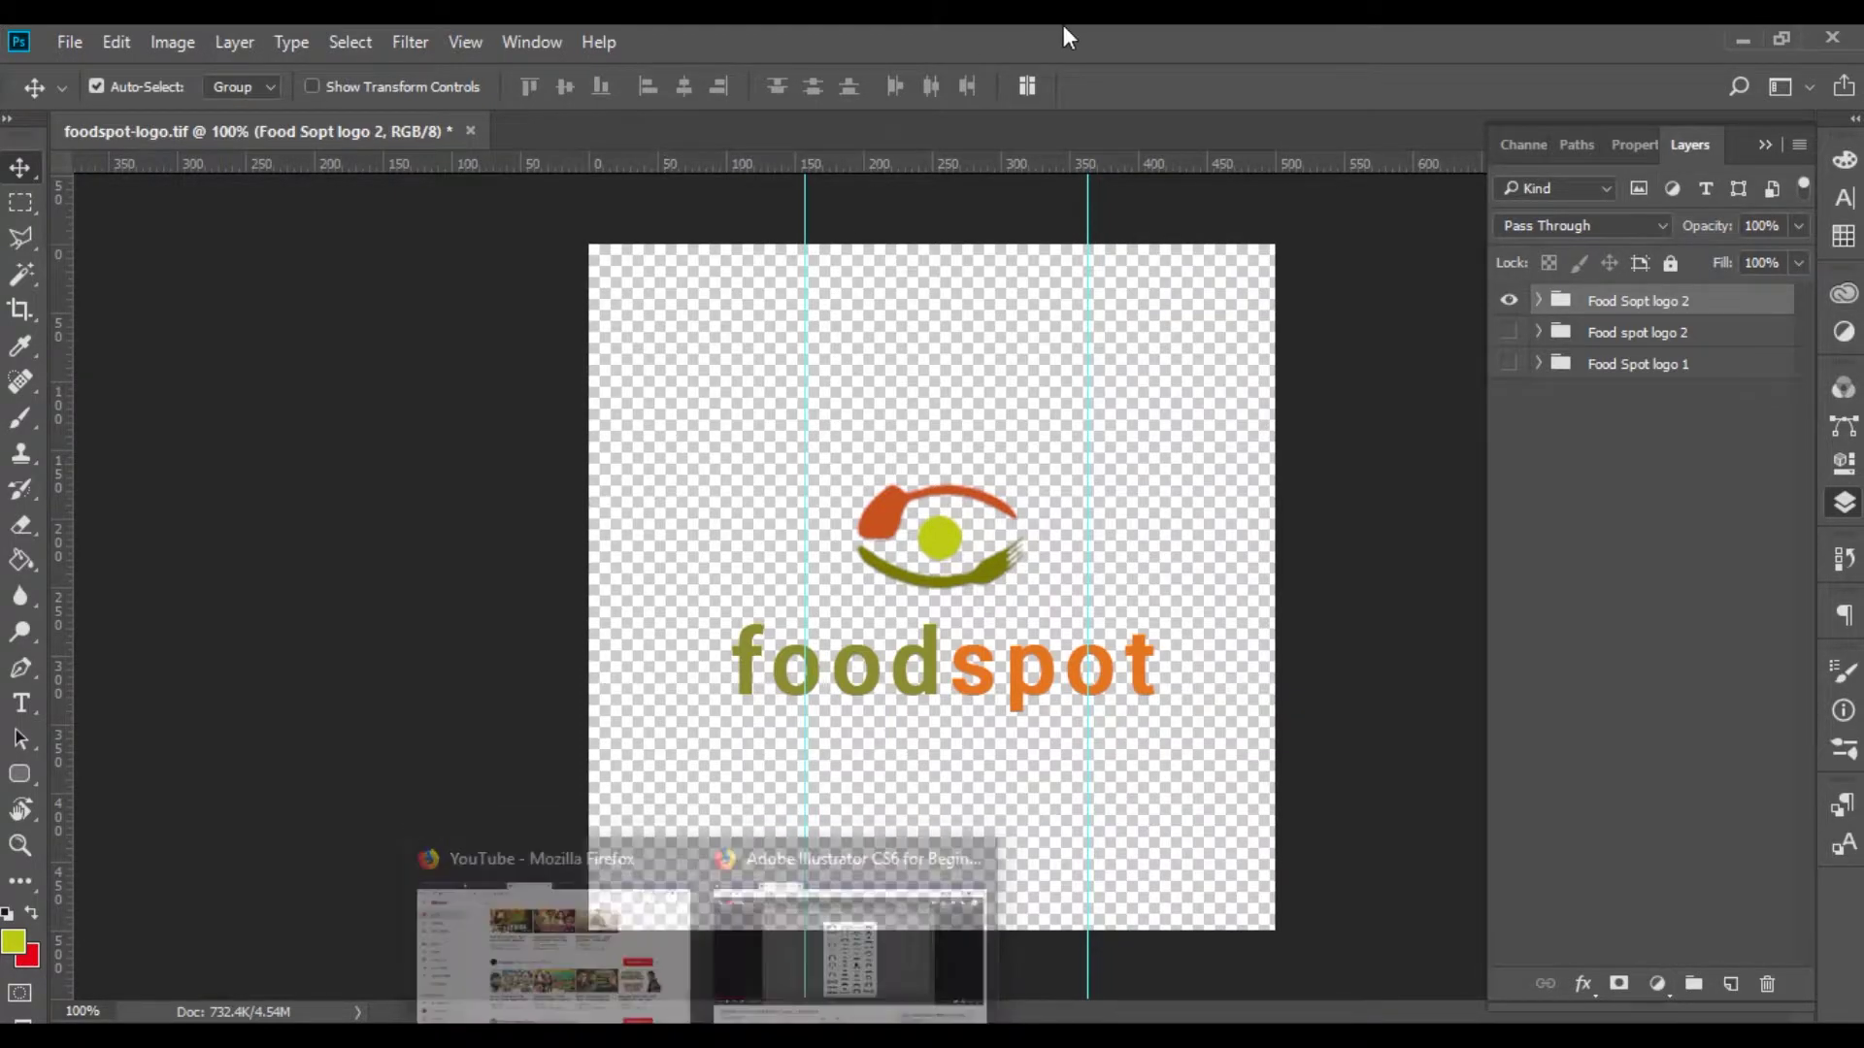
key("alt+Tab")
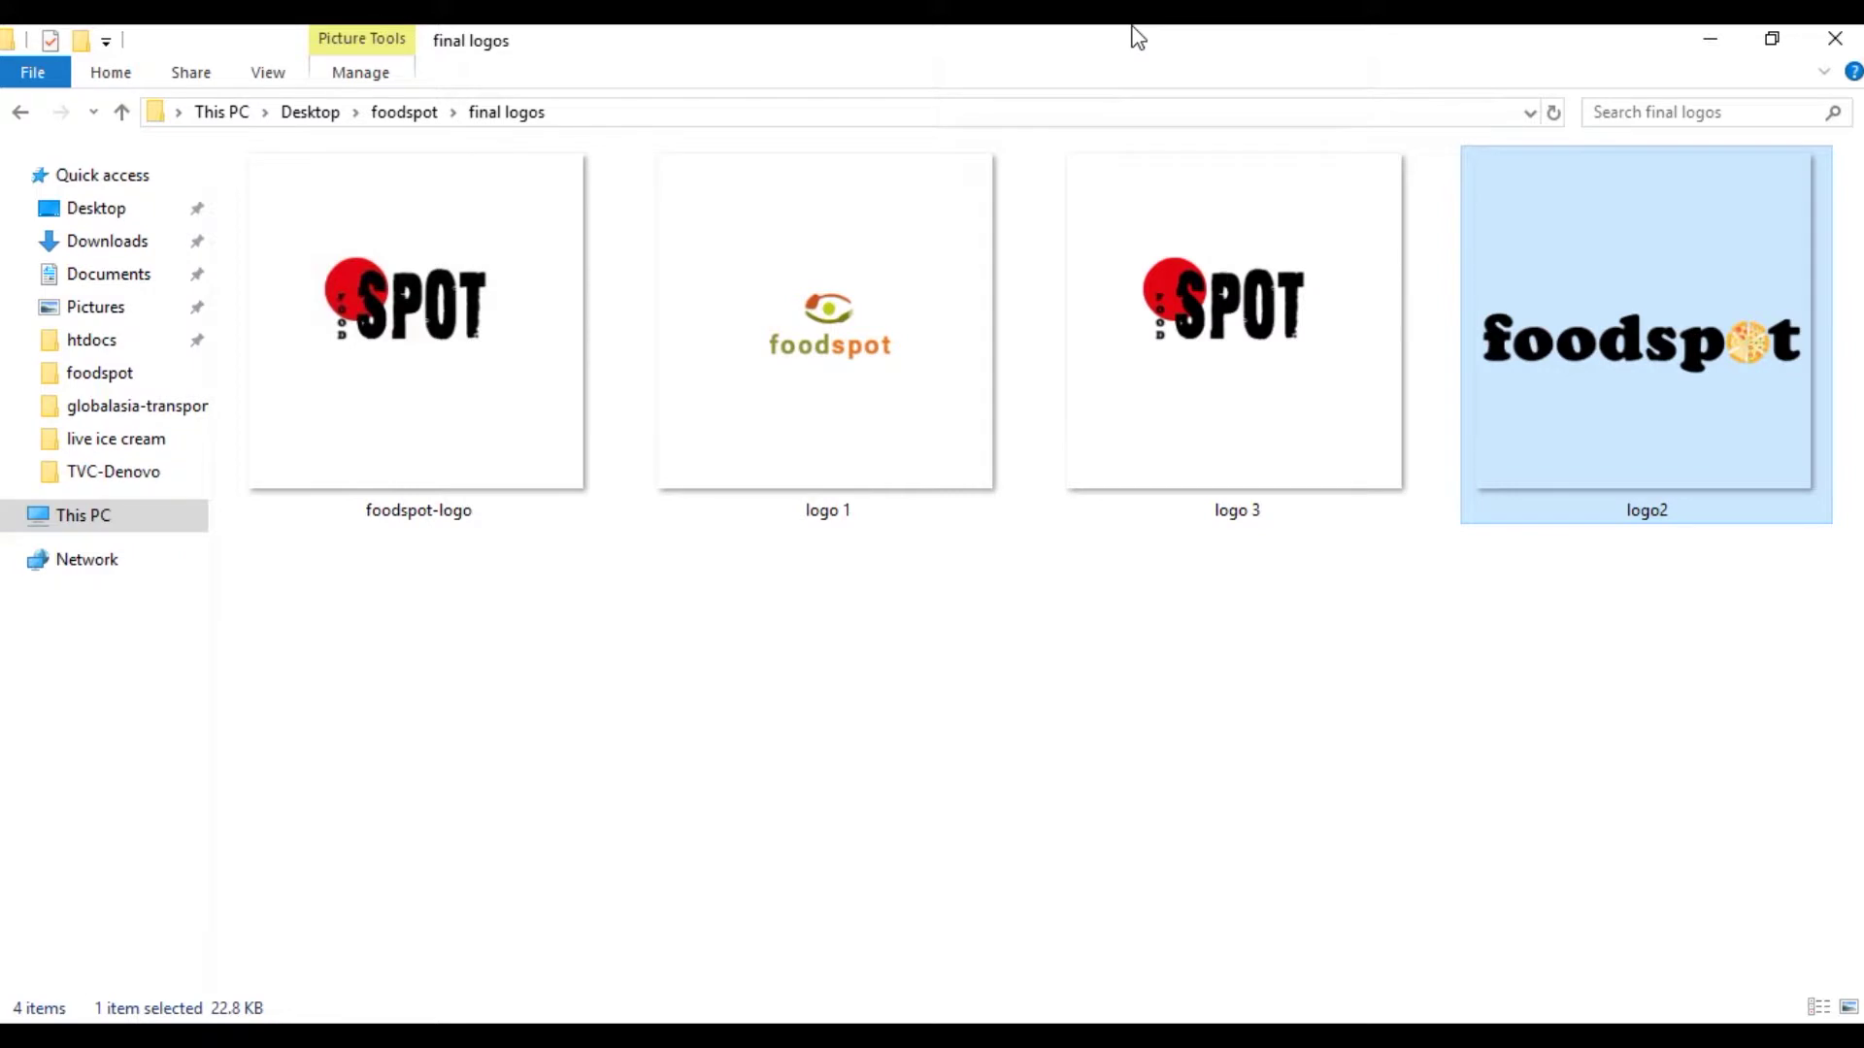
Place a smaller Firefox window beside the logo files and drag logo 1 onto the Photoshop canvas.
key("alt+Tab")
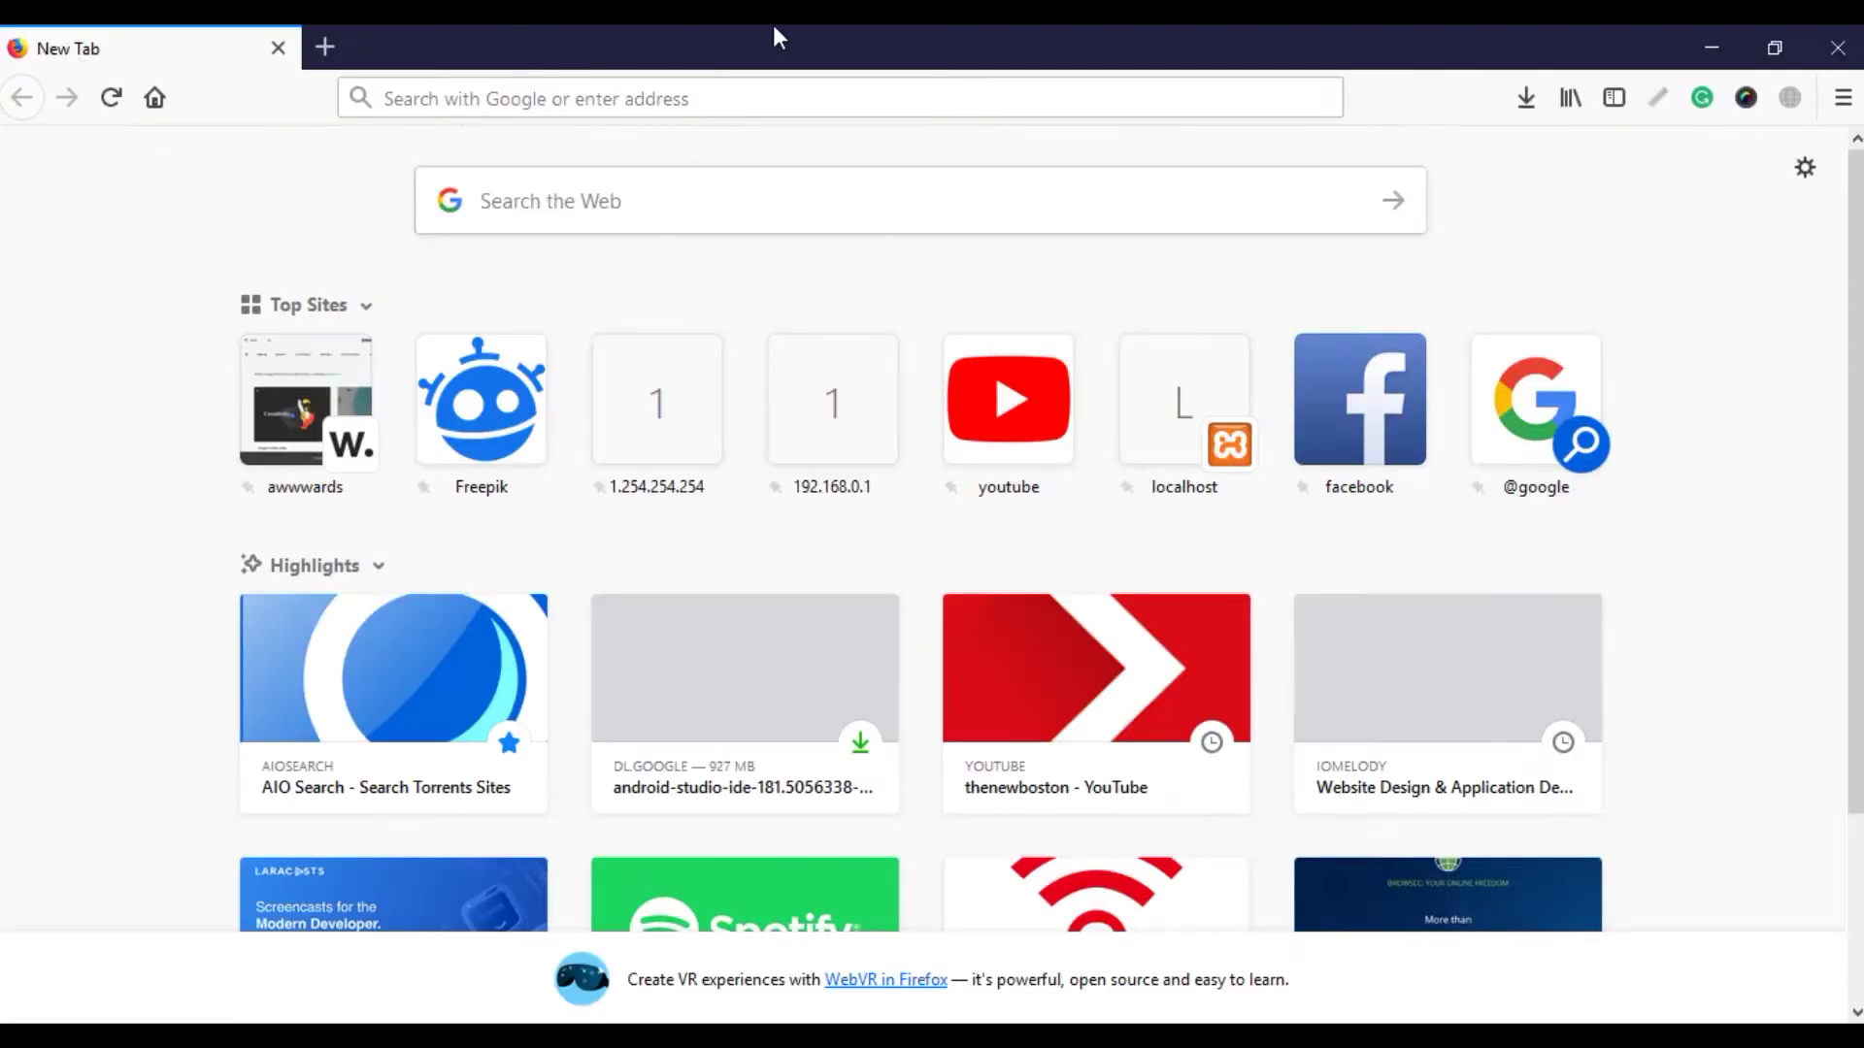
left_click_drag(774, 33, 1202, 115)
left_click_drag(815, 366, 1253, 170)
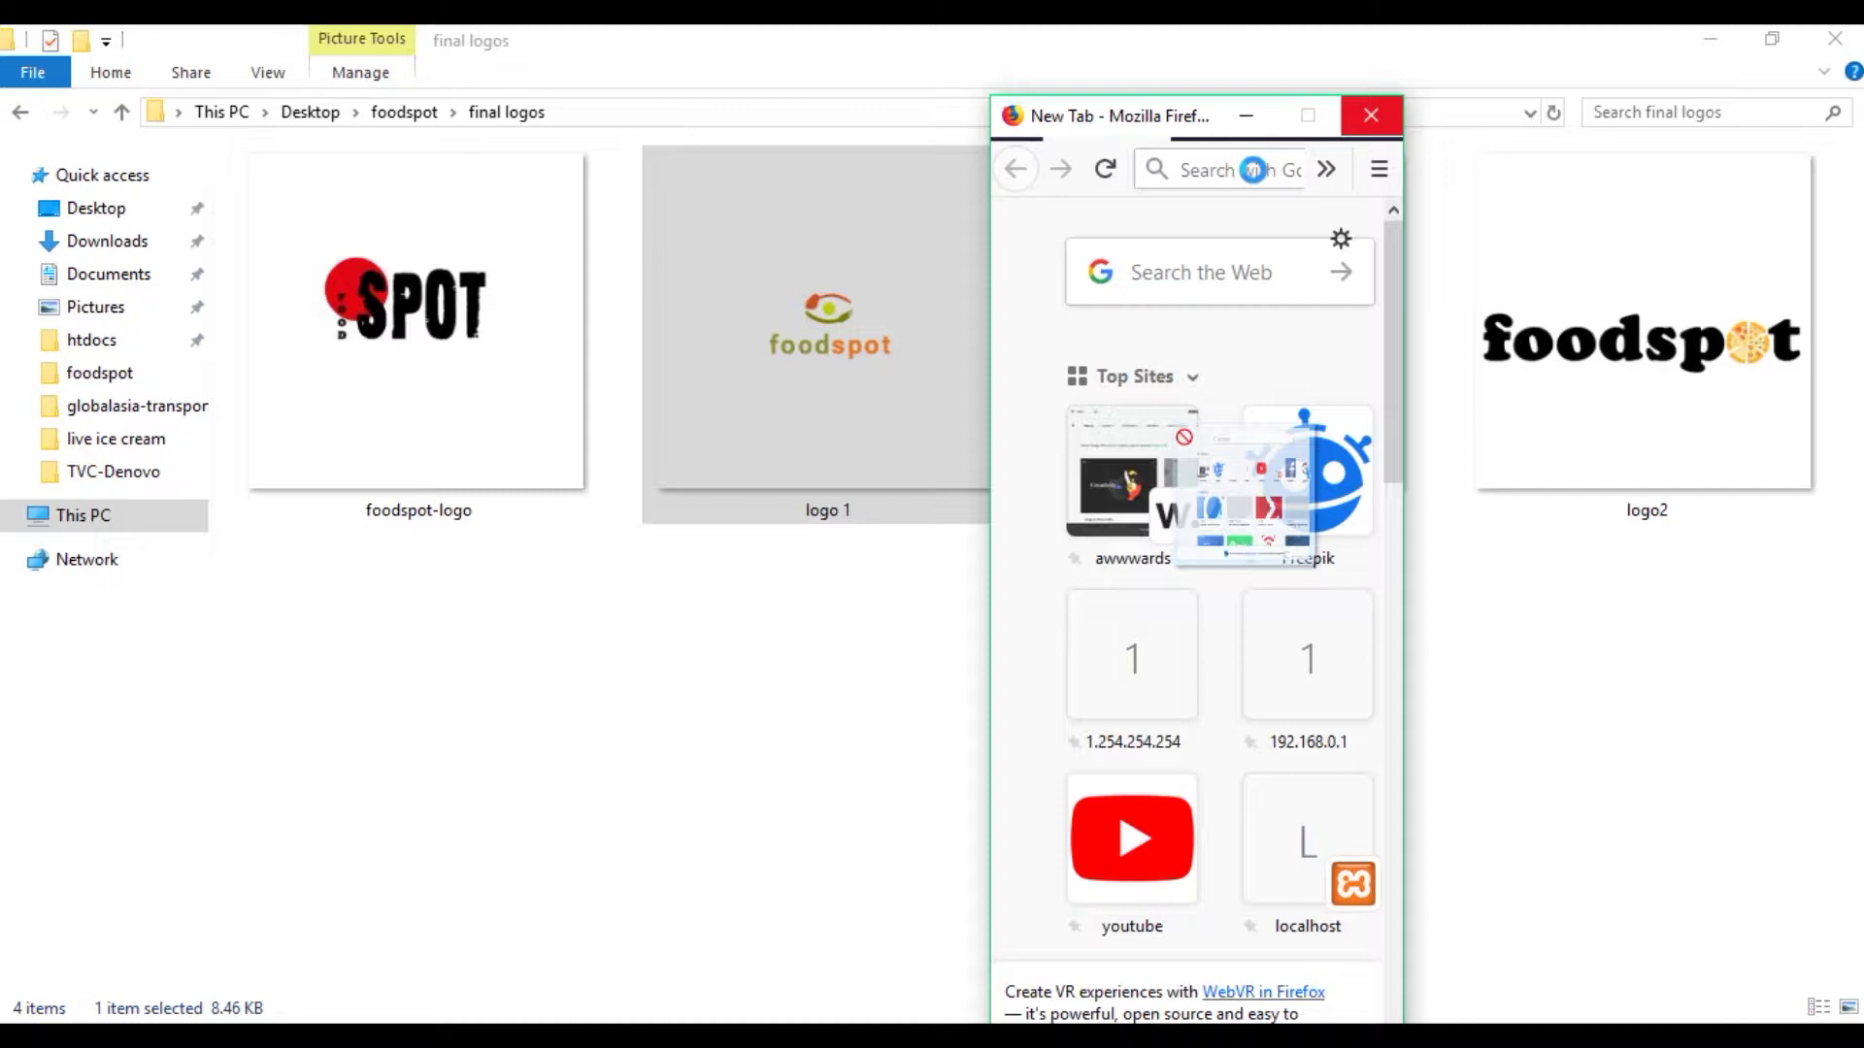
left_click_drag(1253, 170, 1215, 432)
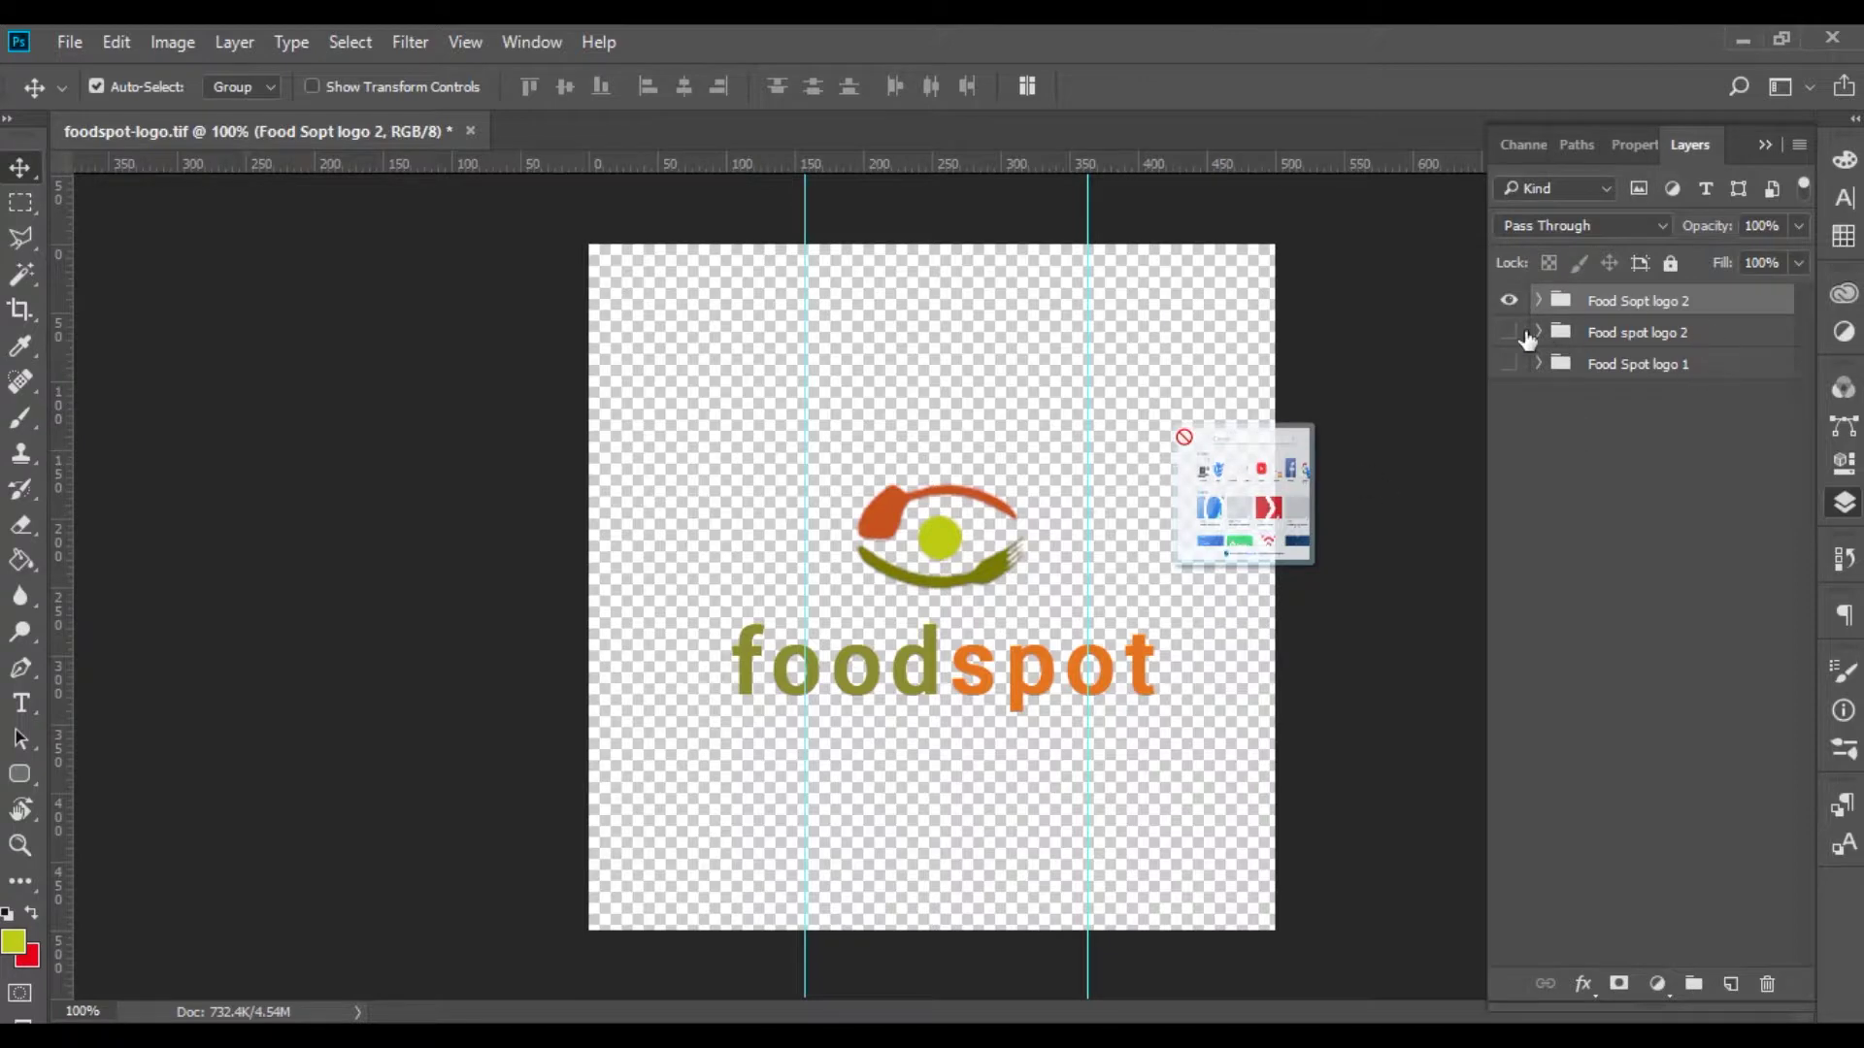
Choose File > Export to export the document in another format.
left_click(62, 43)
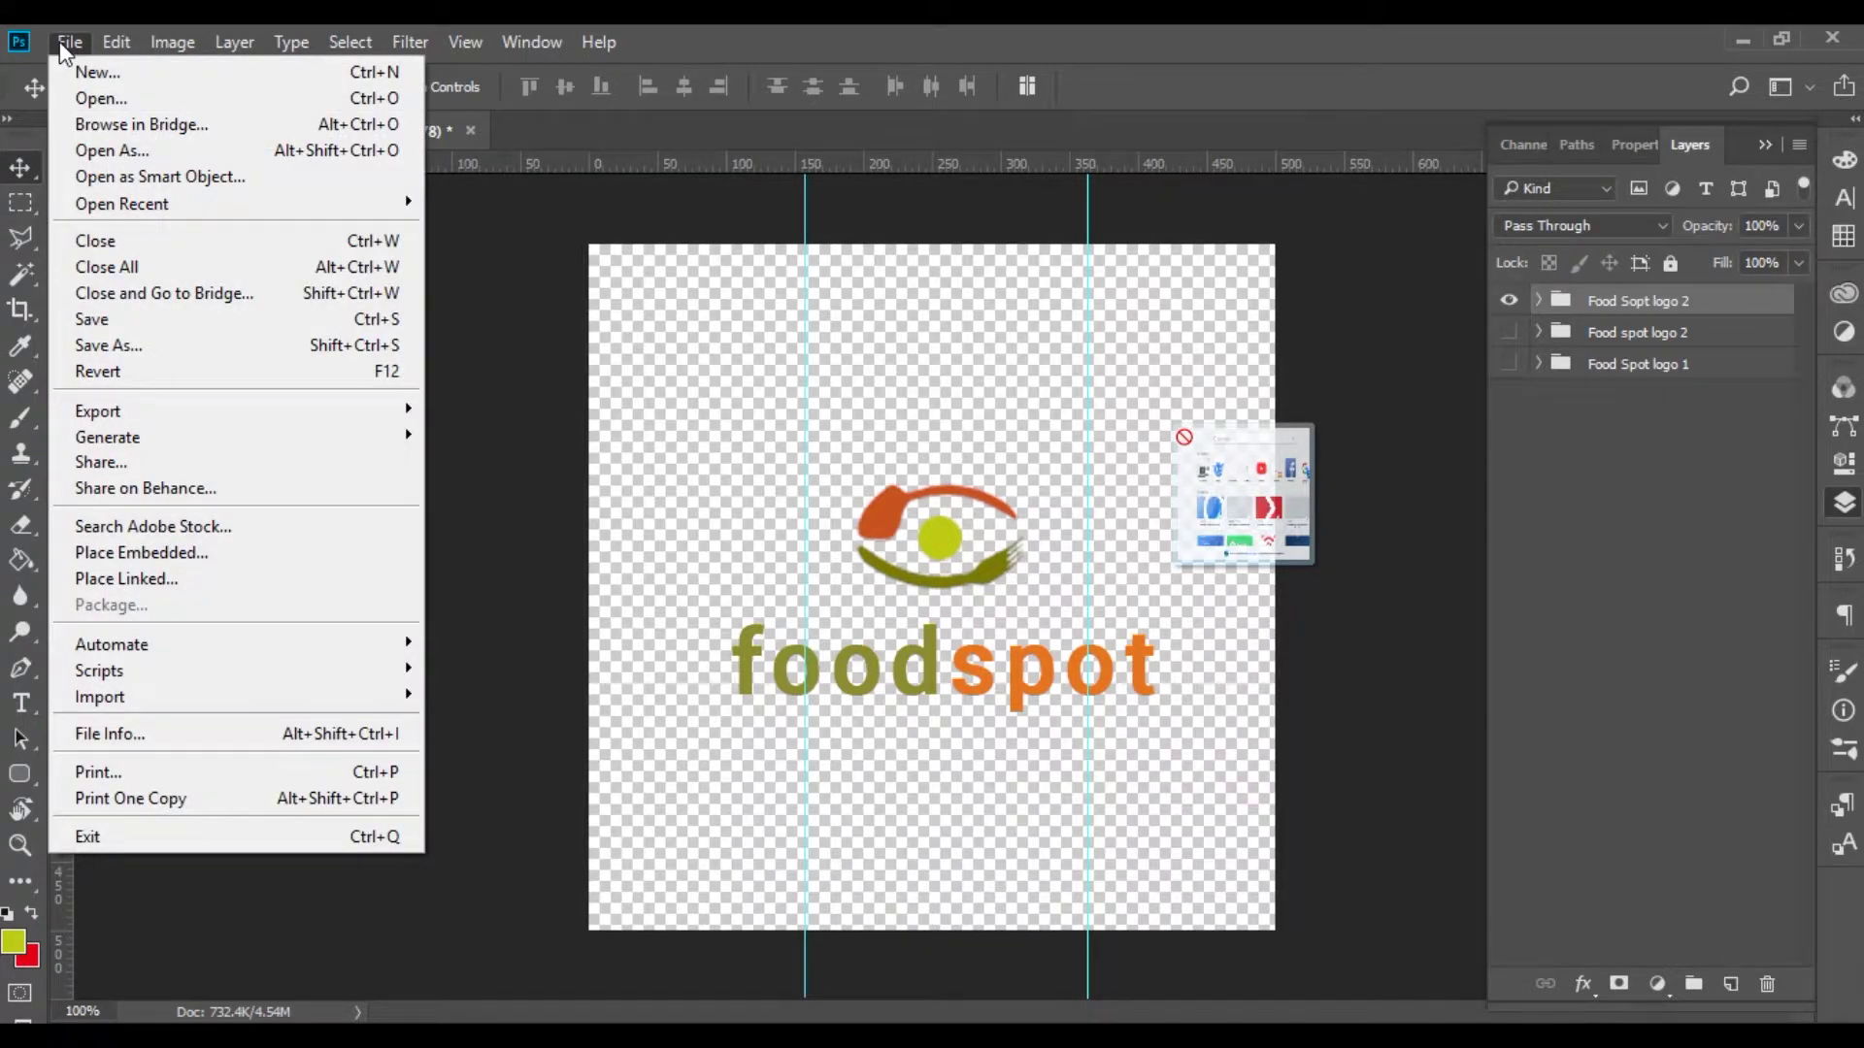
mouse_move(242, 416)
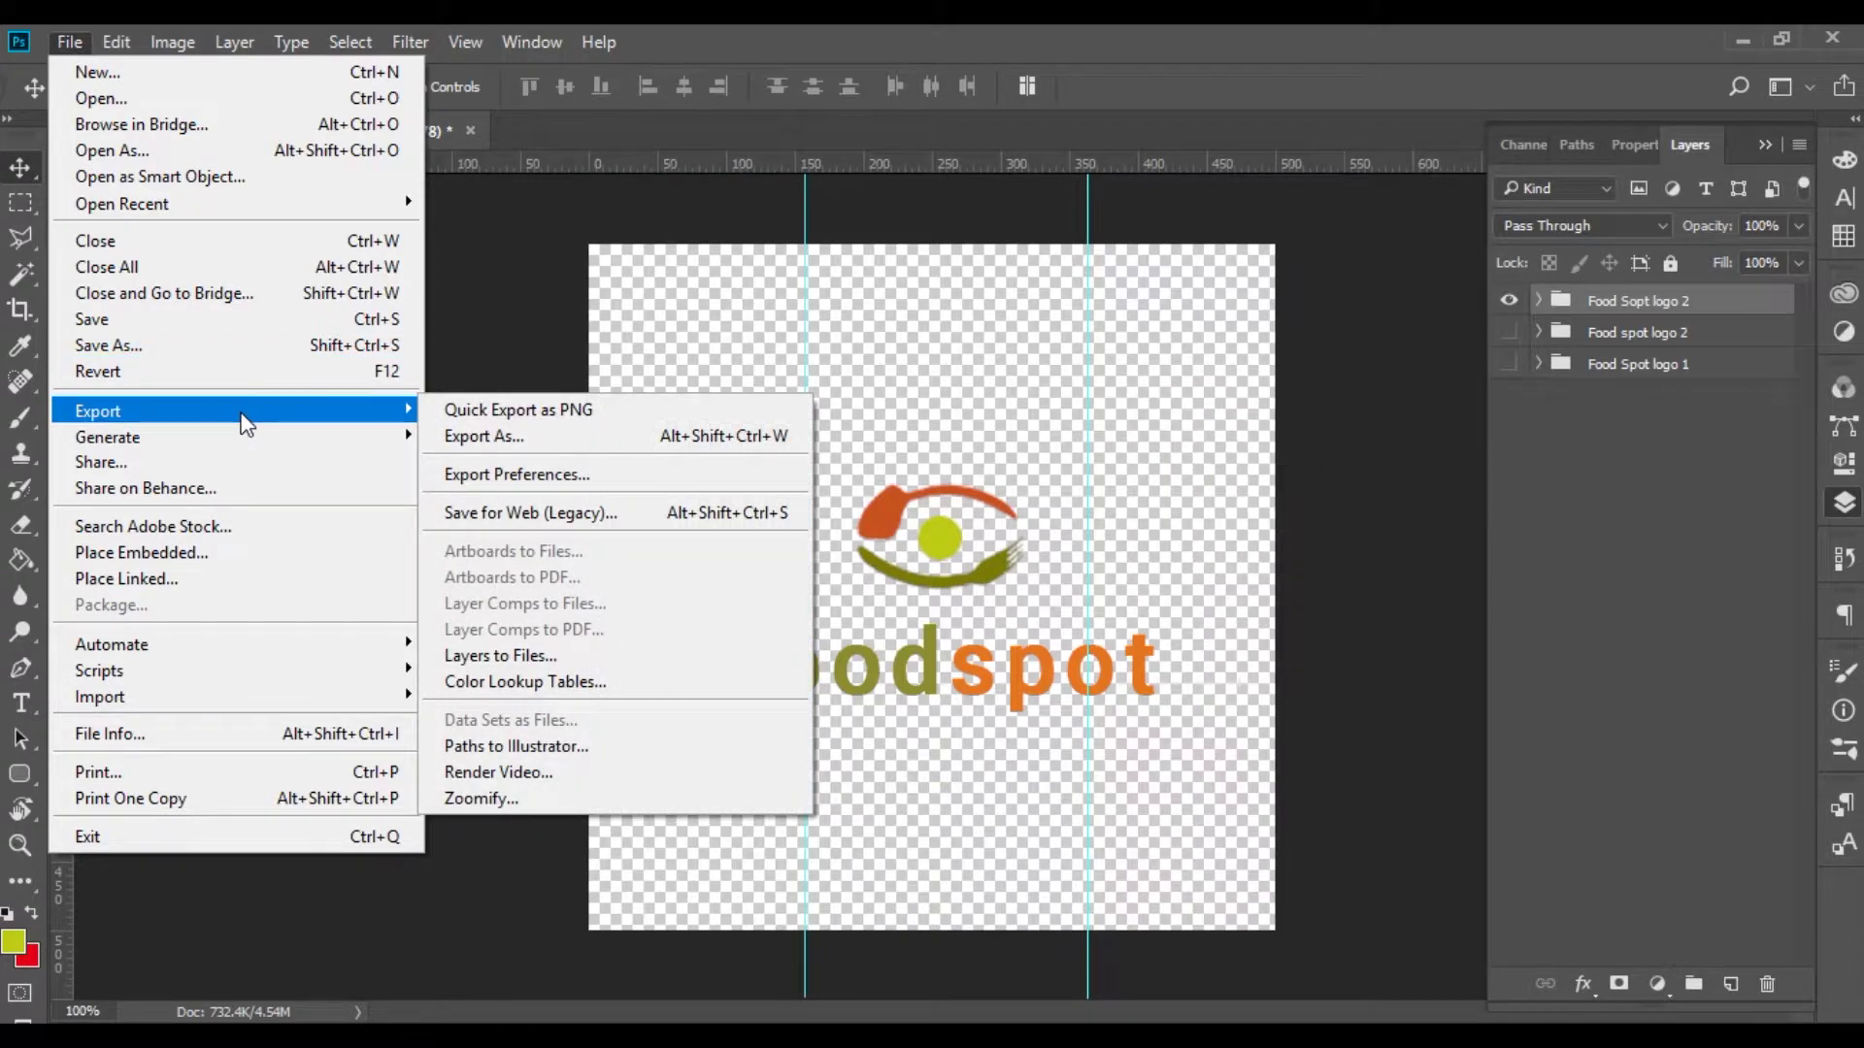
left_click(616, 438)
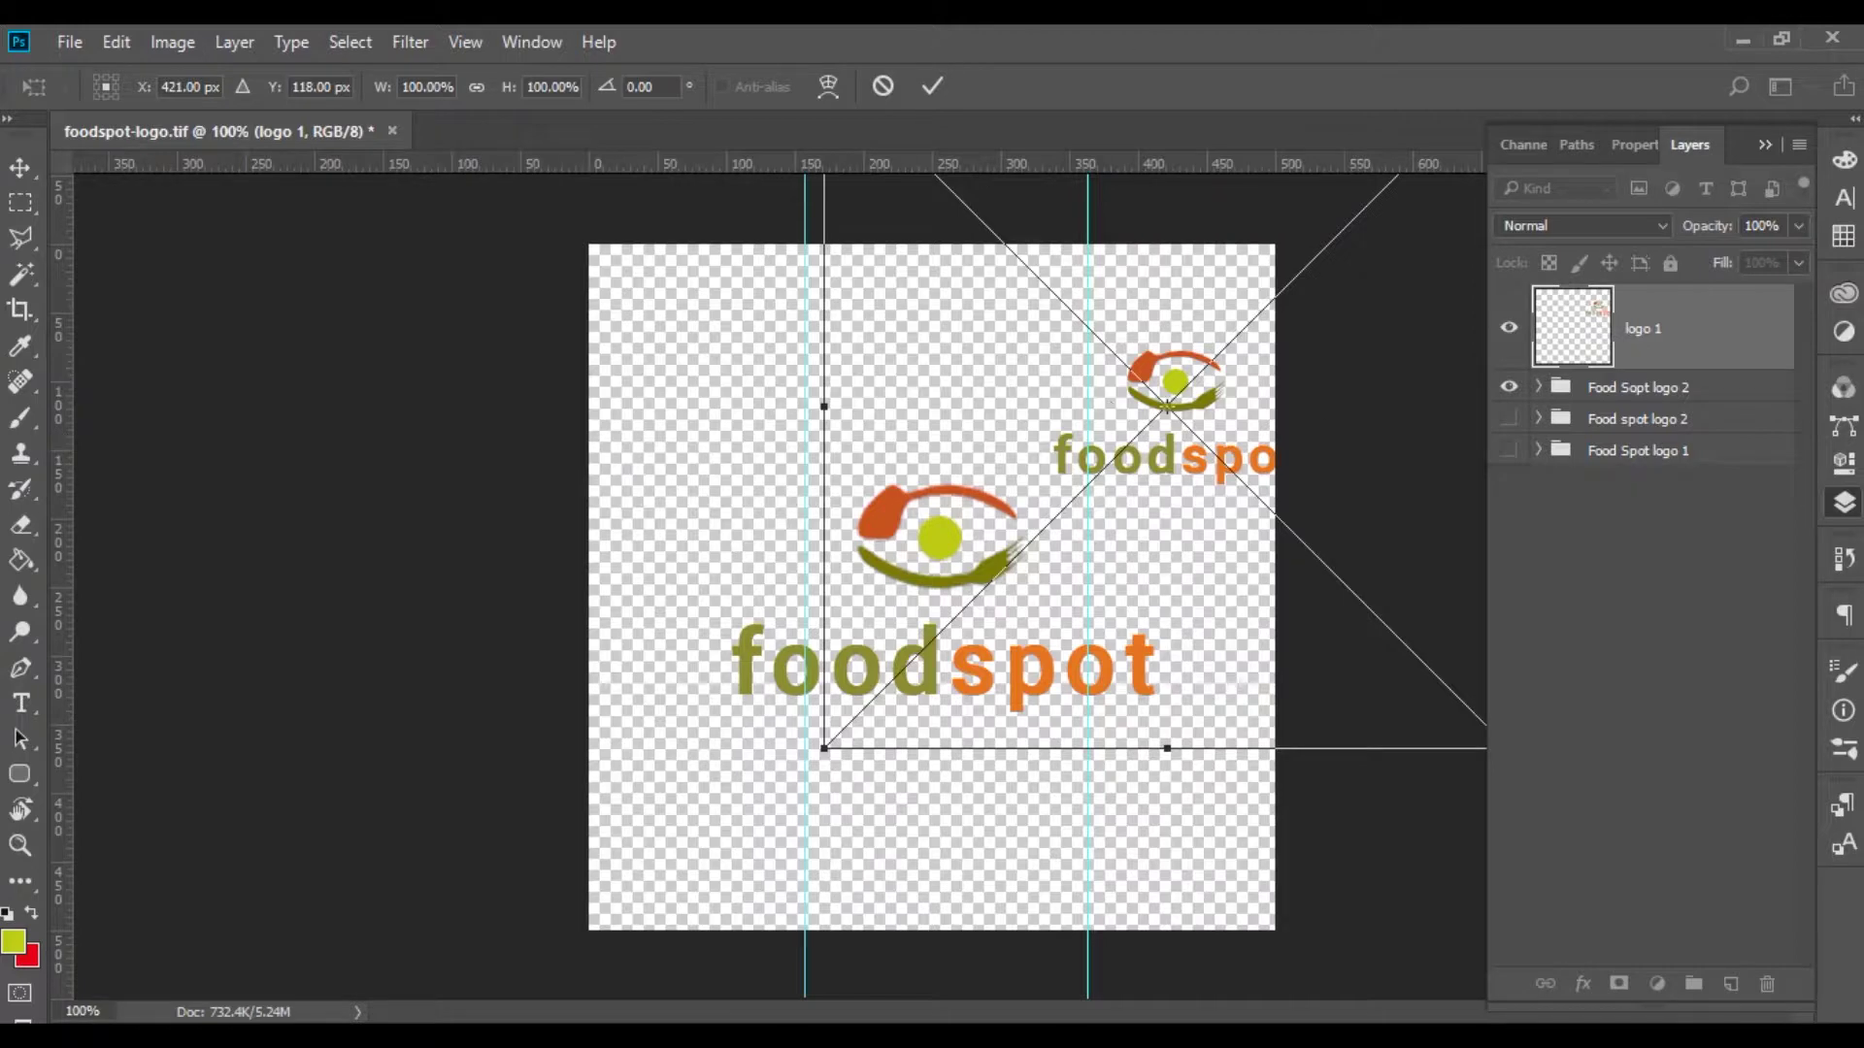
Cancel placing the dropped logo 1 image and return to the File menu.
left_click_drag(1029, 437, 713, 548)
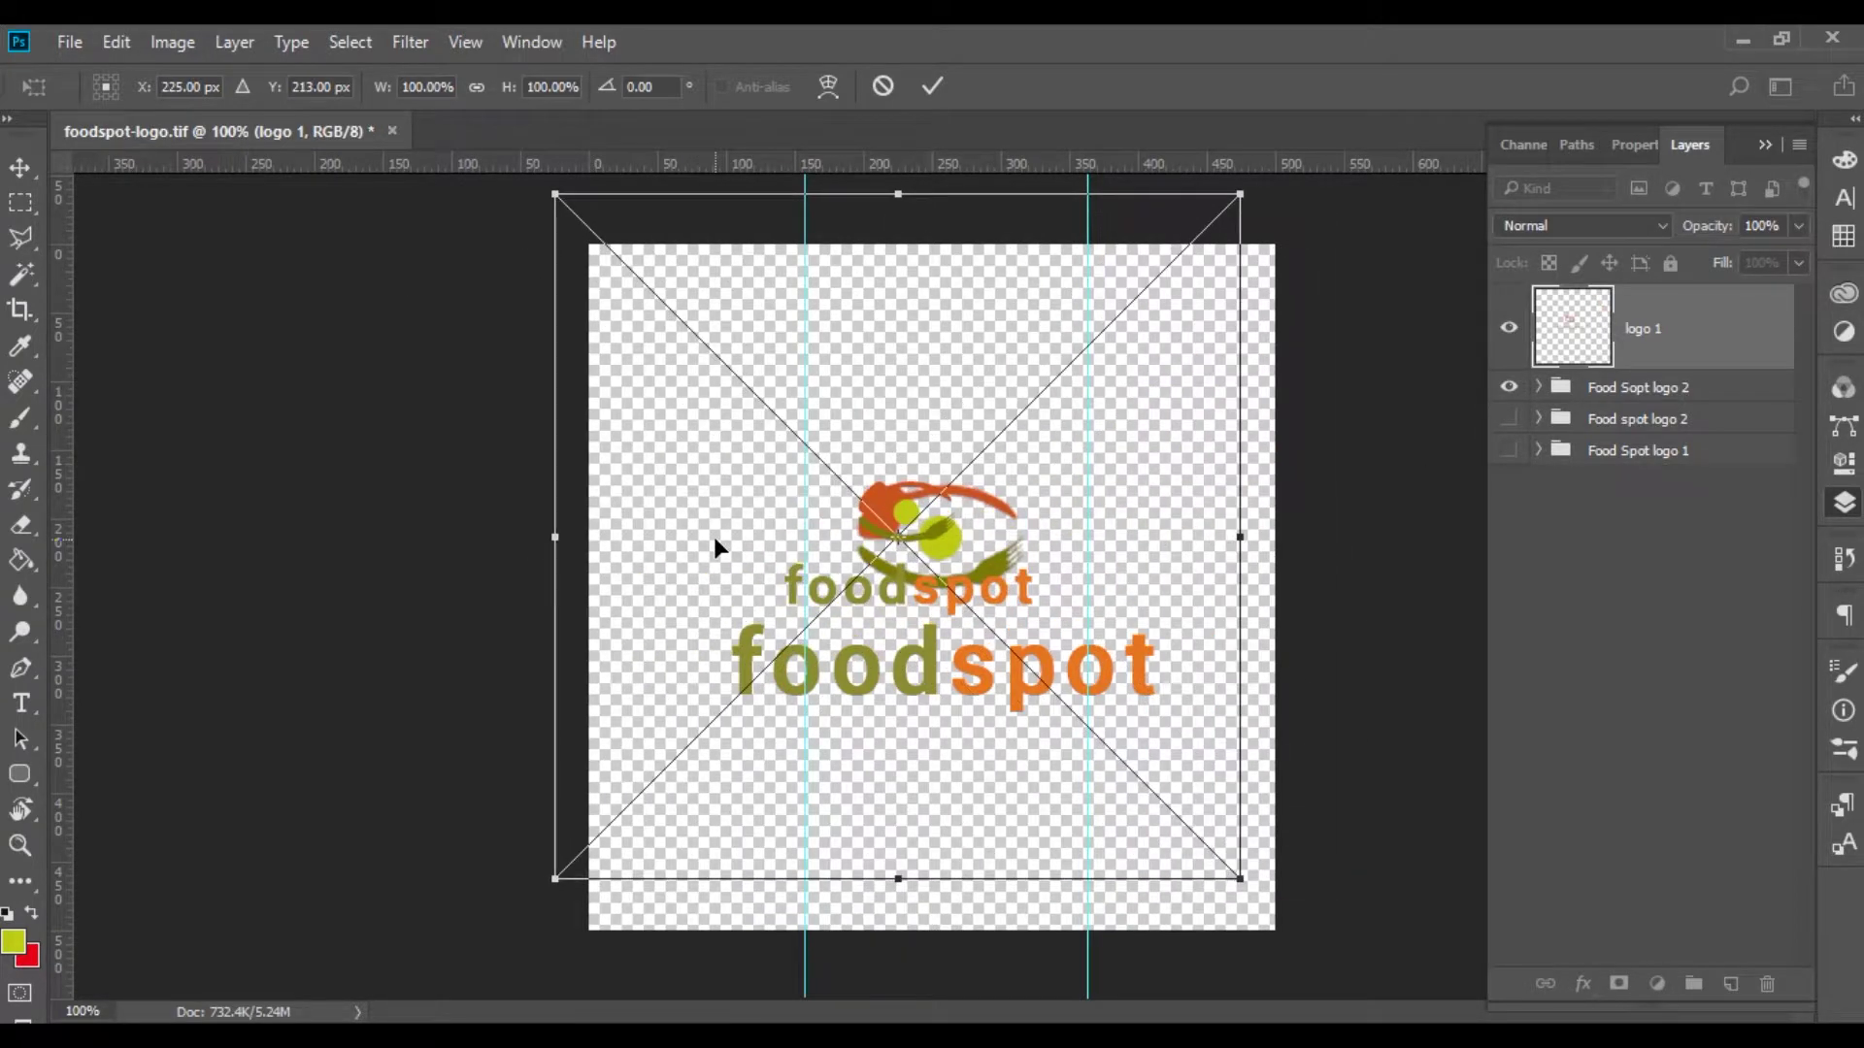
key("Escape")
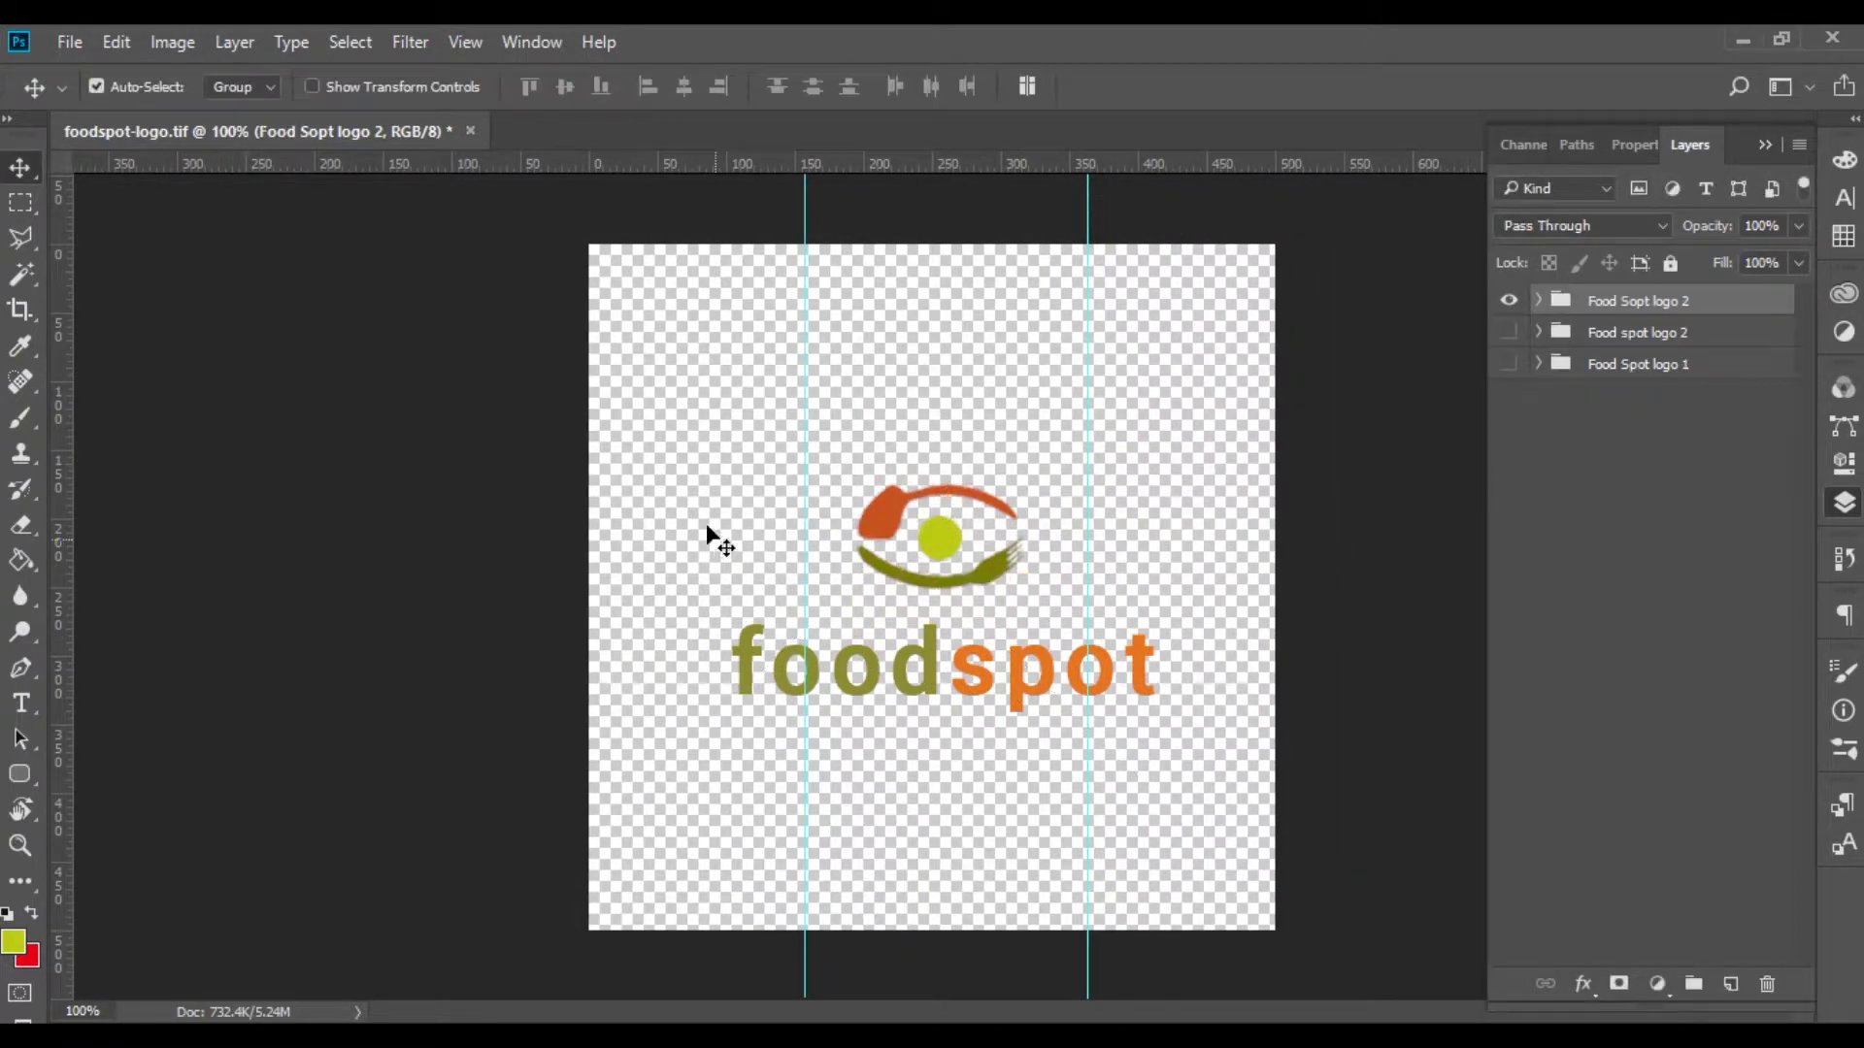
left_click(75, 39)
In Export As, change the format from PNG to SVG at 500 × 500 px and start Export All.
mouse_move(218, 403)
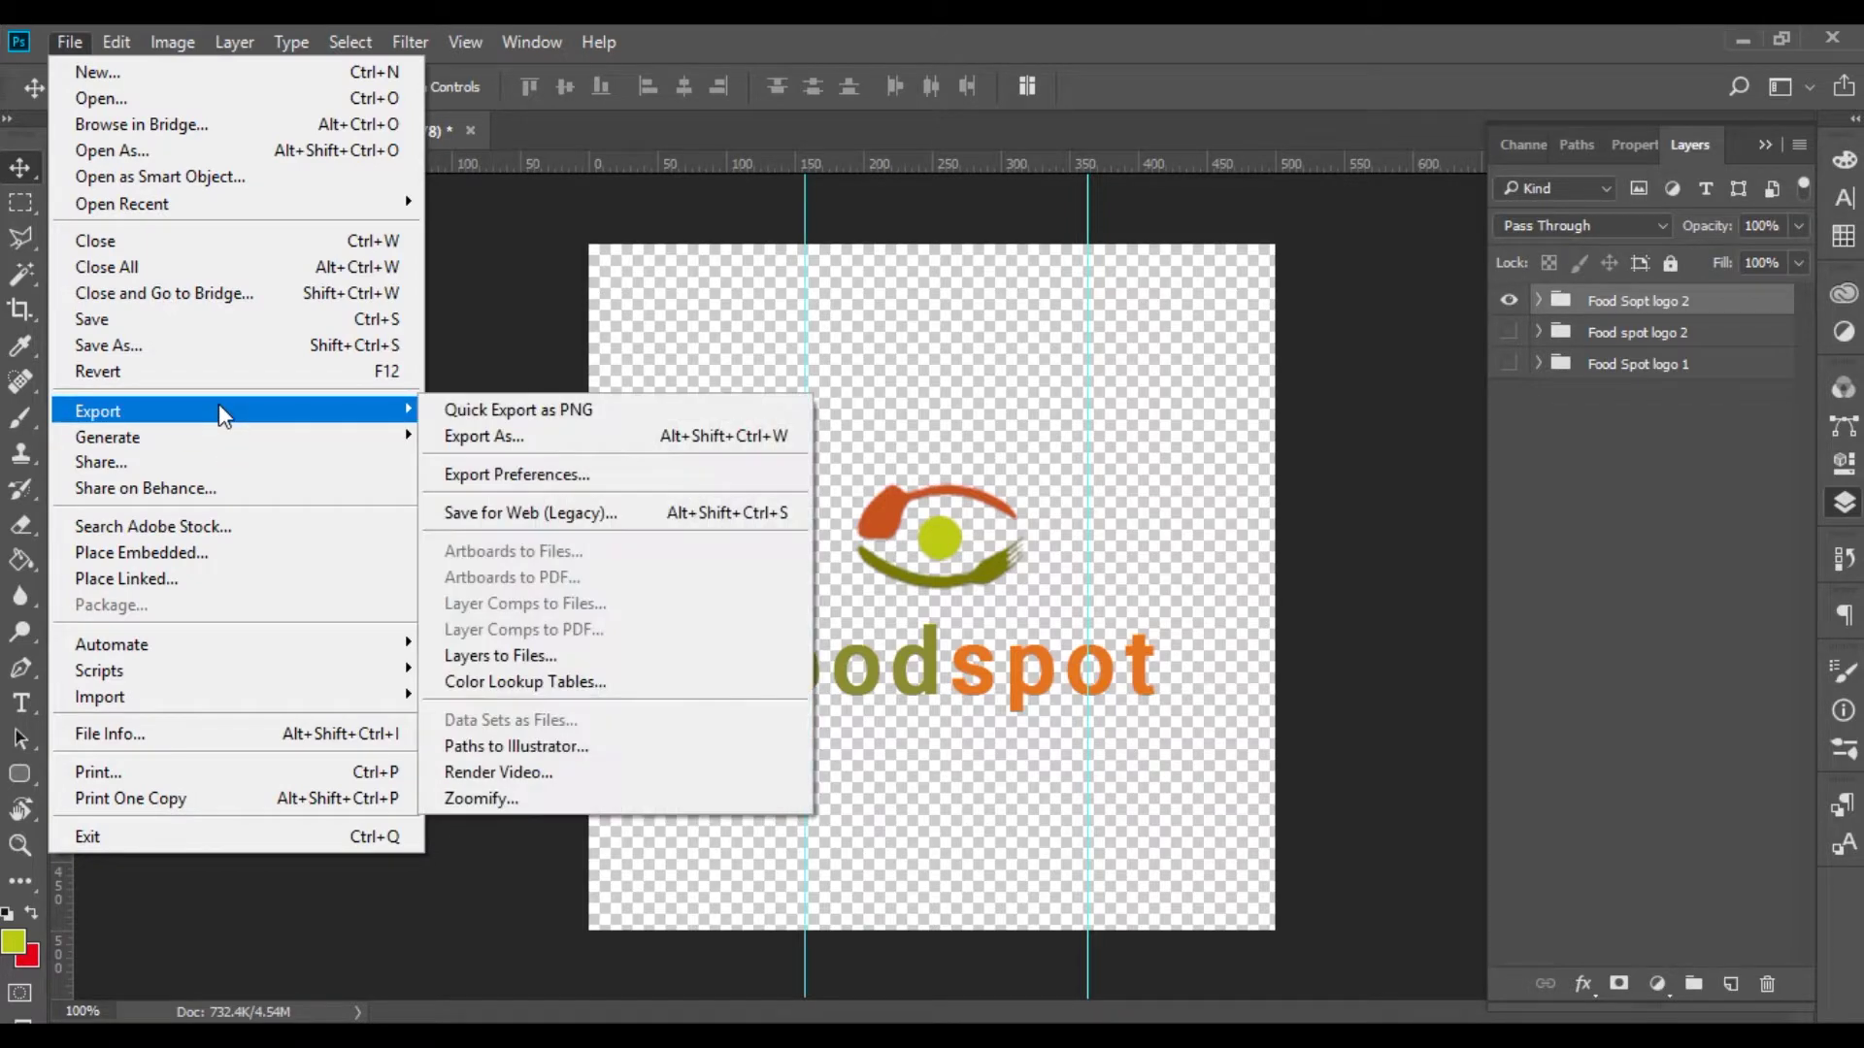
left_click(701, 438)
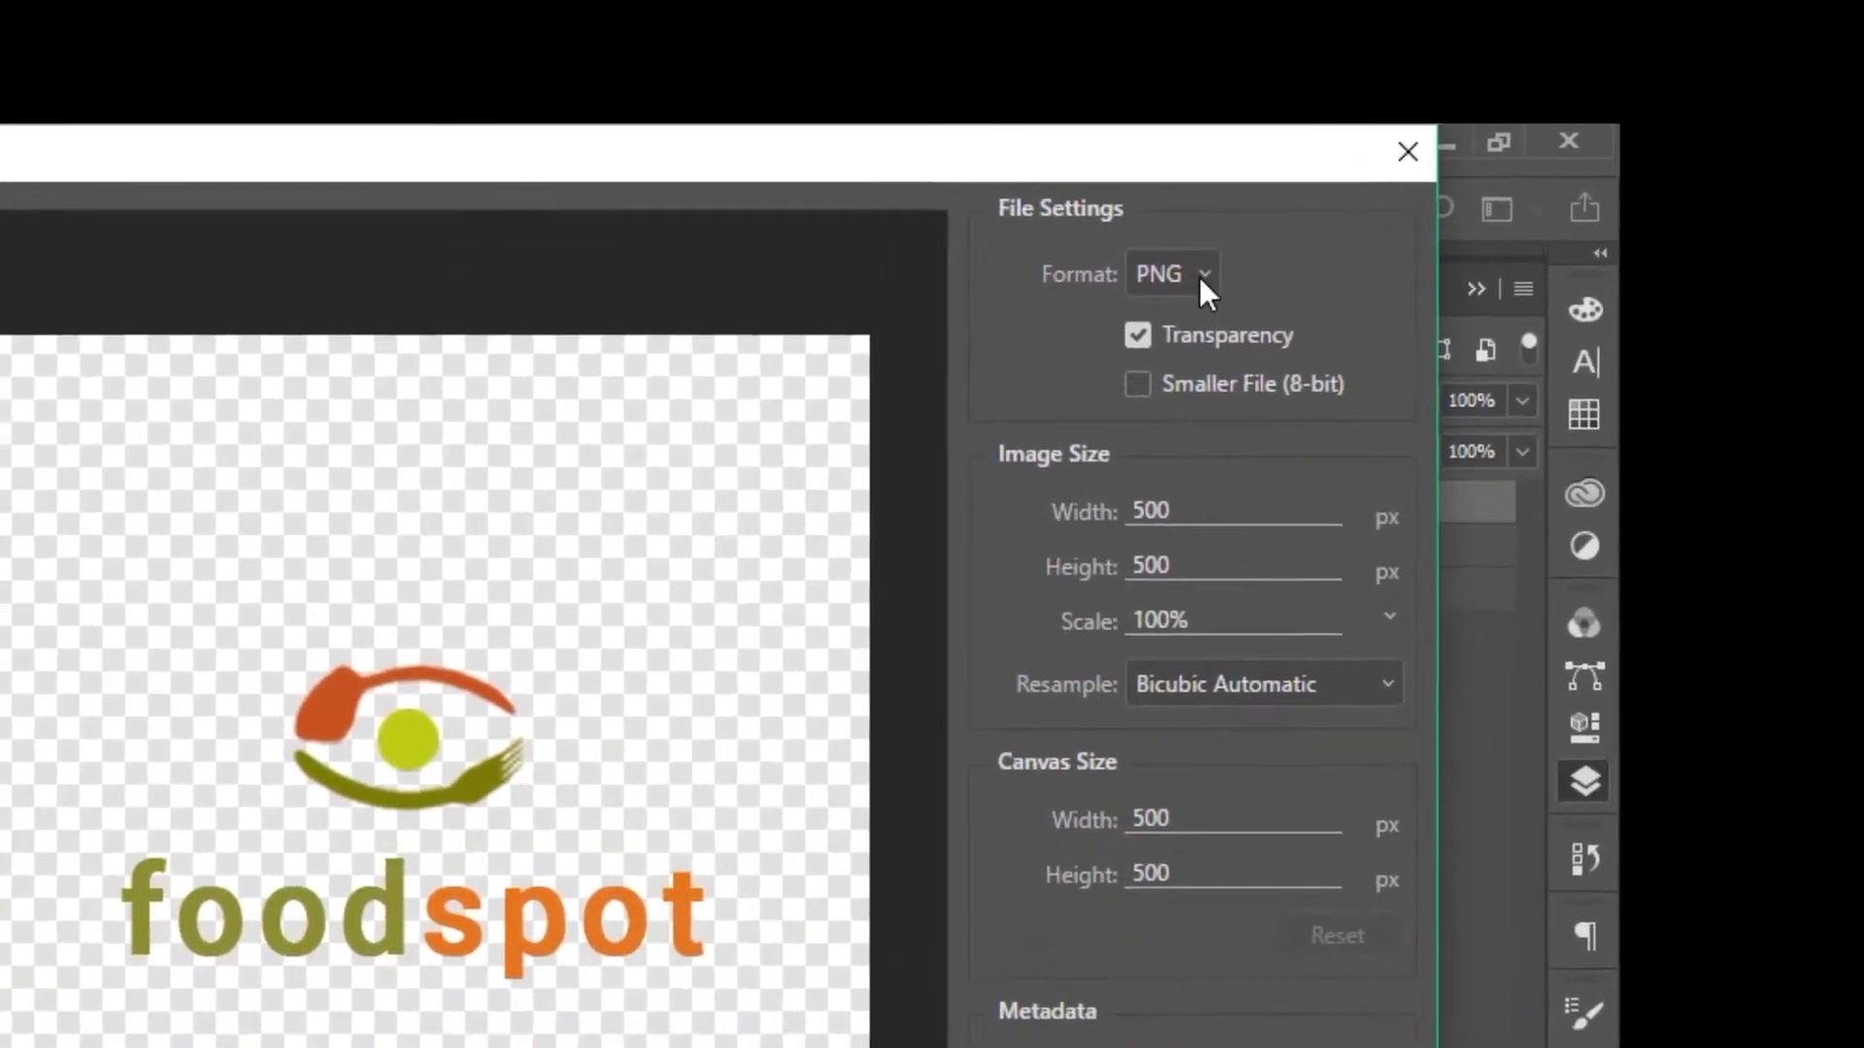
left_click(1126, 303)
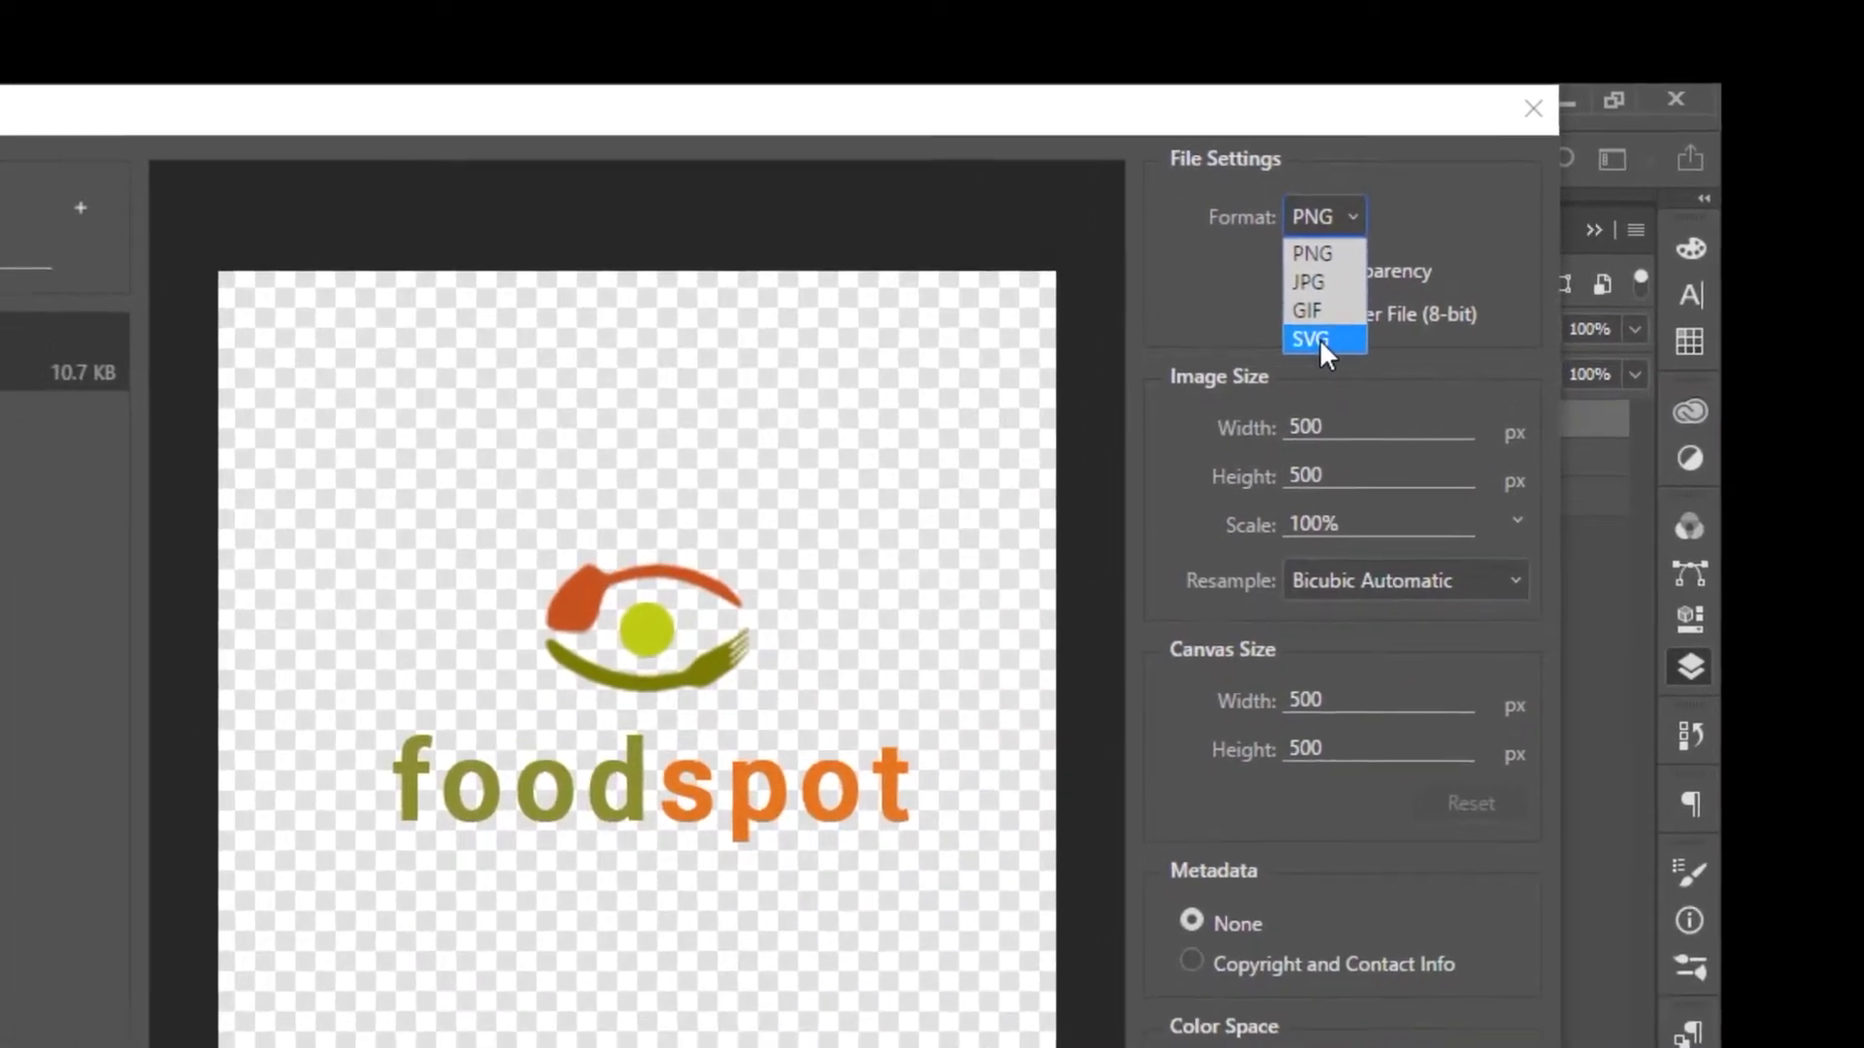
left_click(1233, 375)
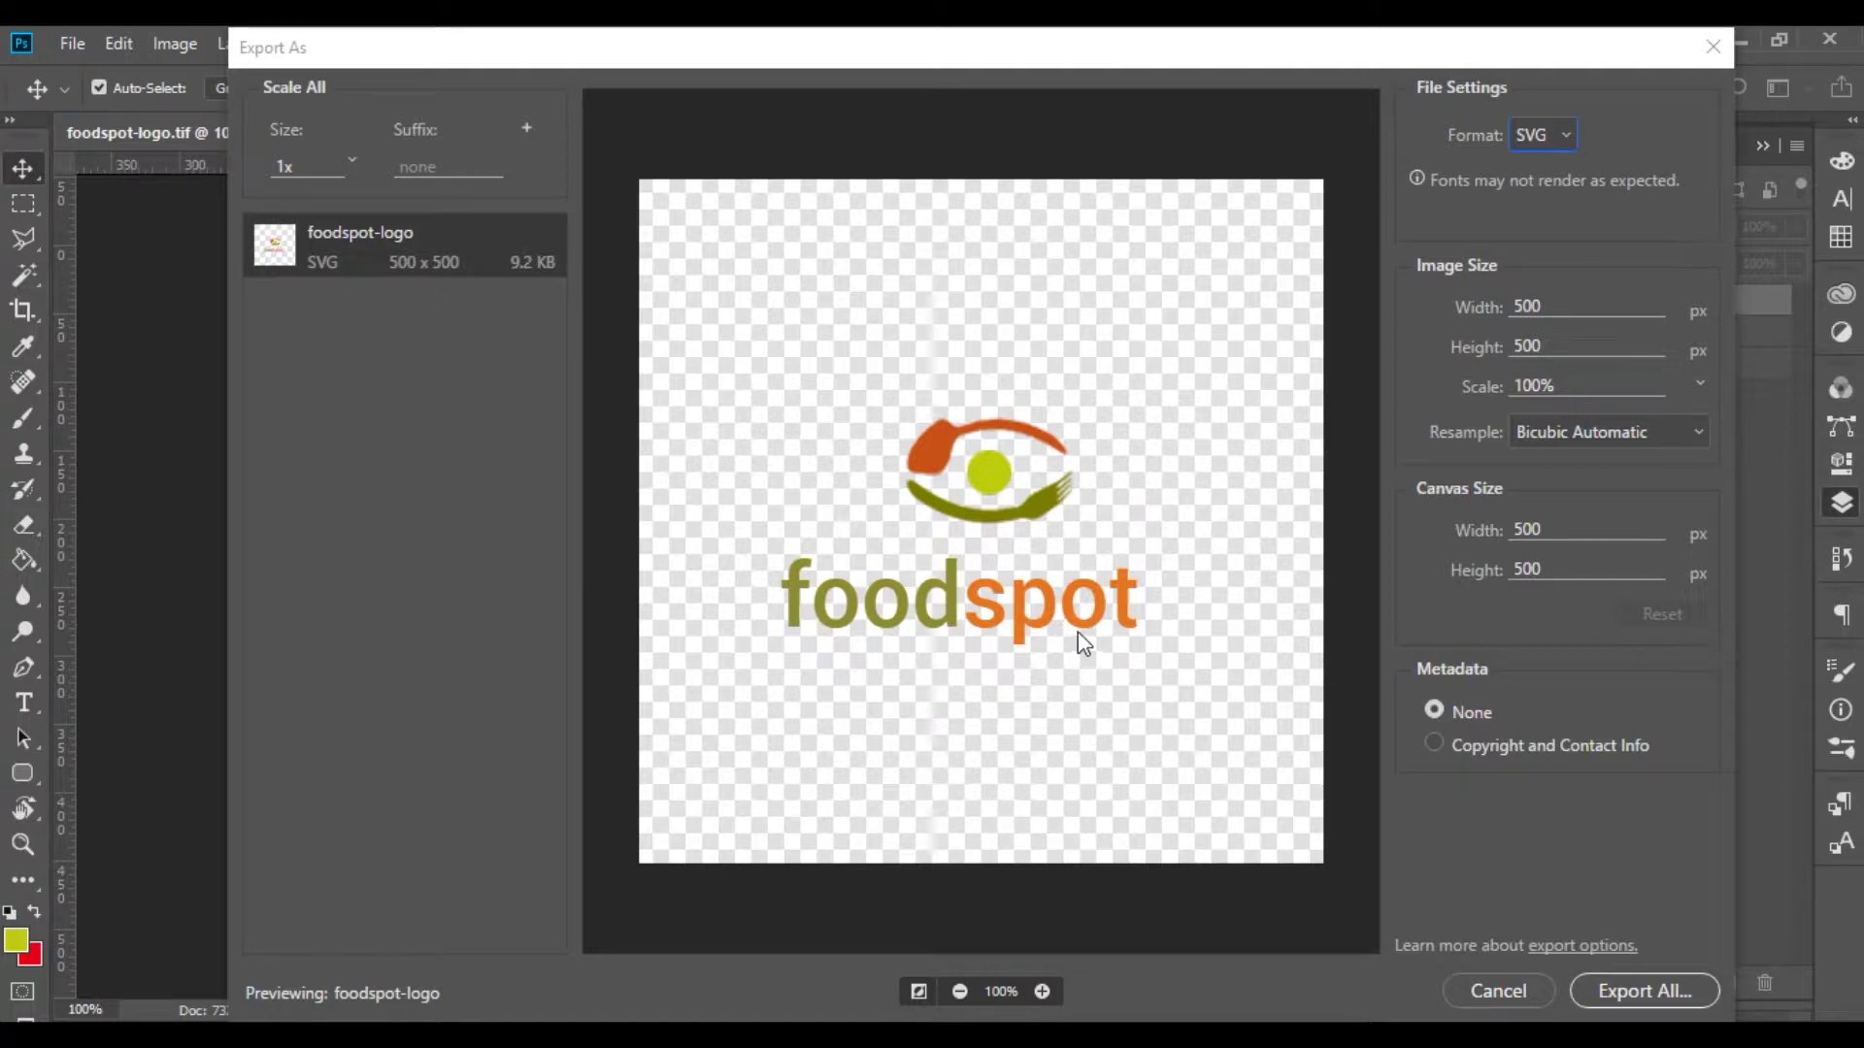
left_click(1631, 1000)
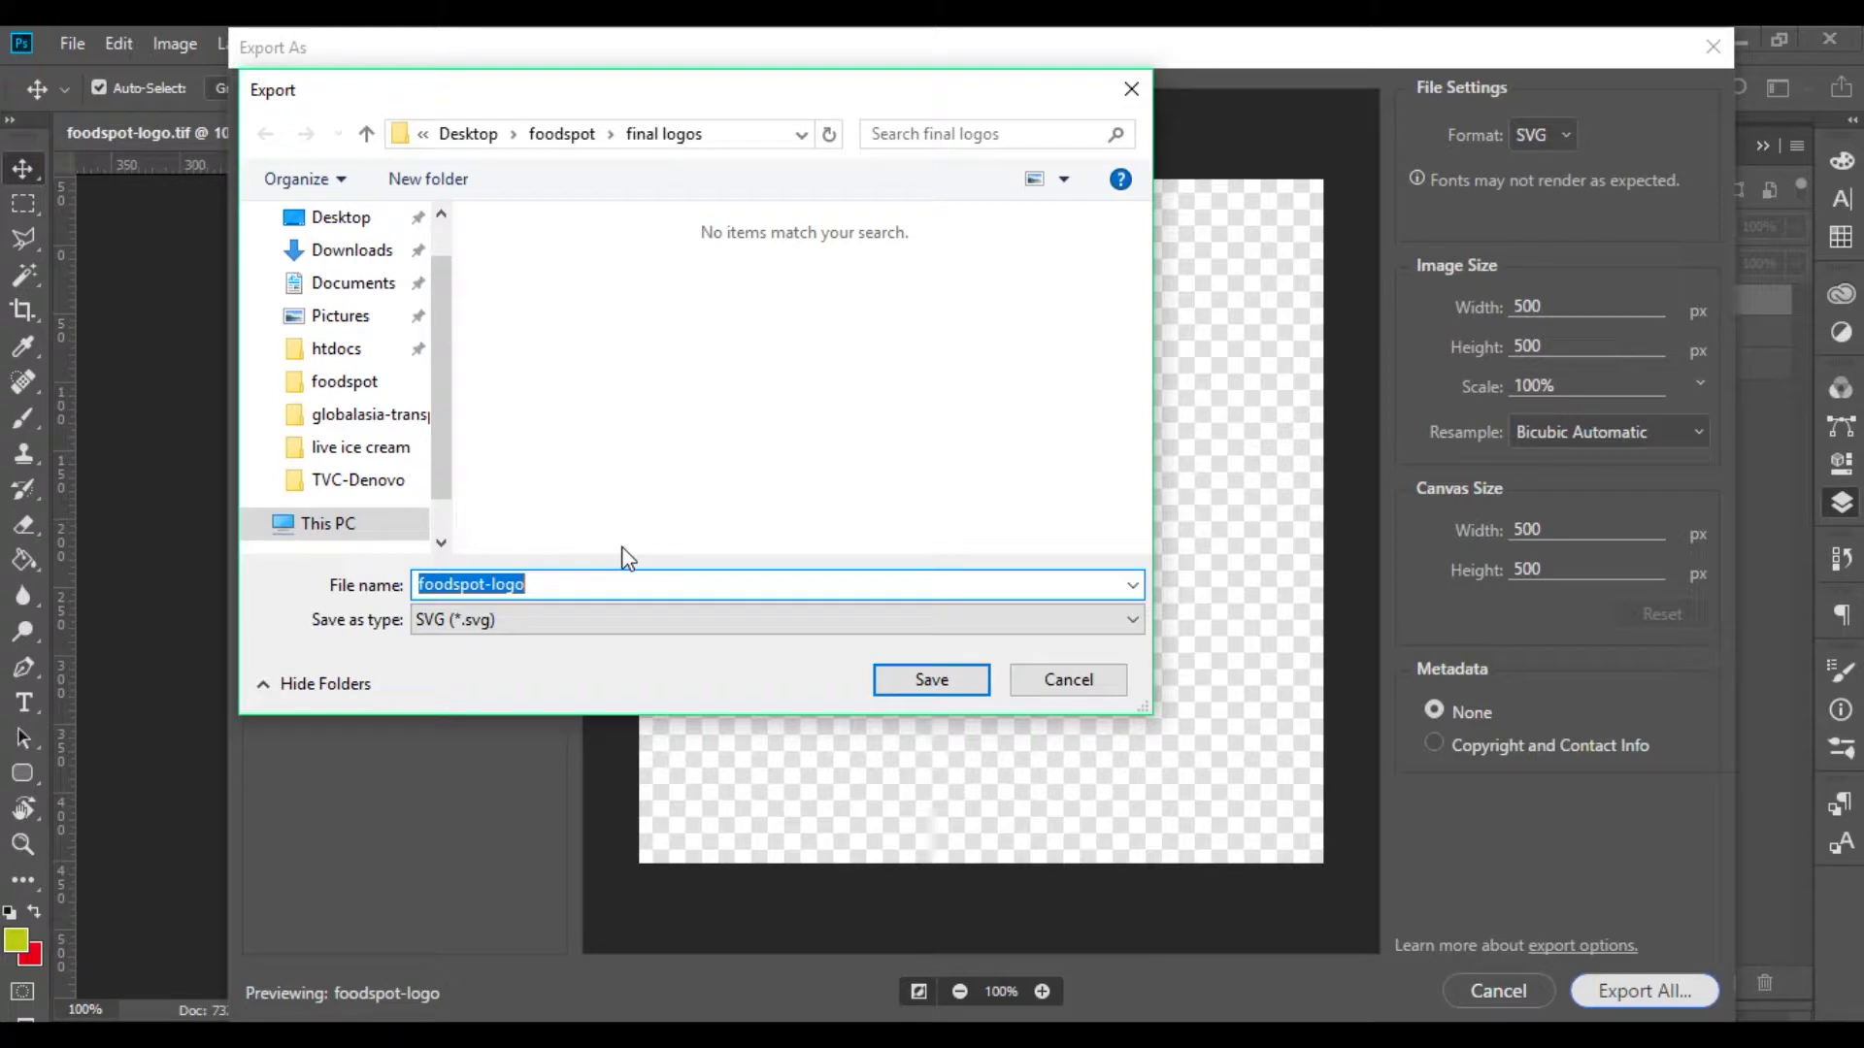
Save the SVG into the final logos folder with the file name foodspot-logo.
key("End")
type("-final-svg")
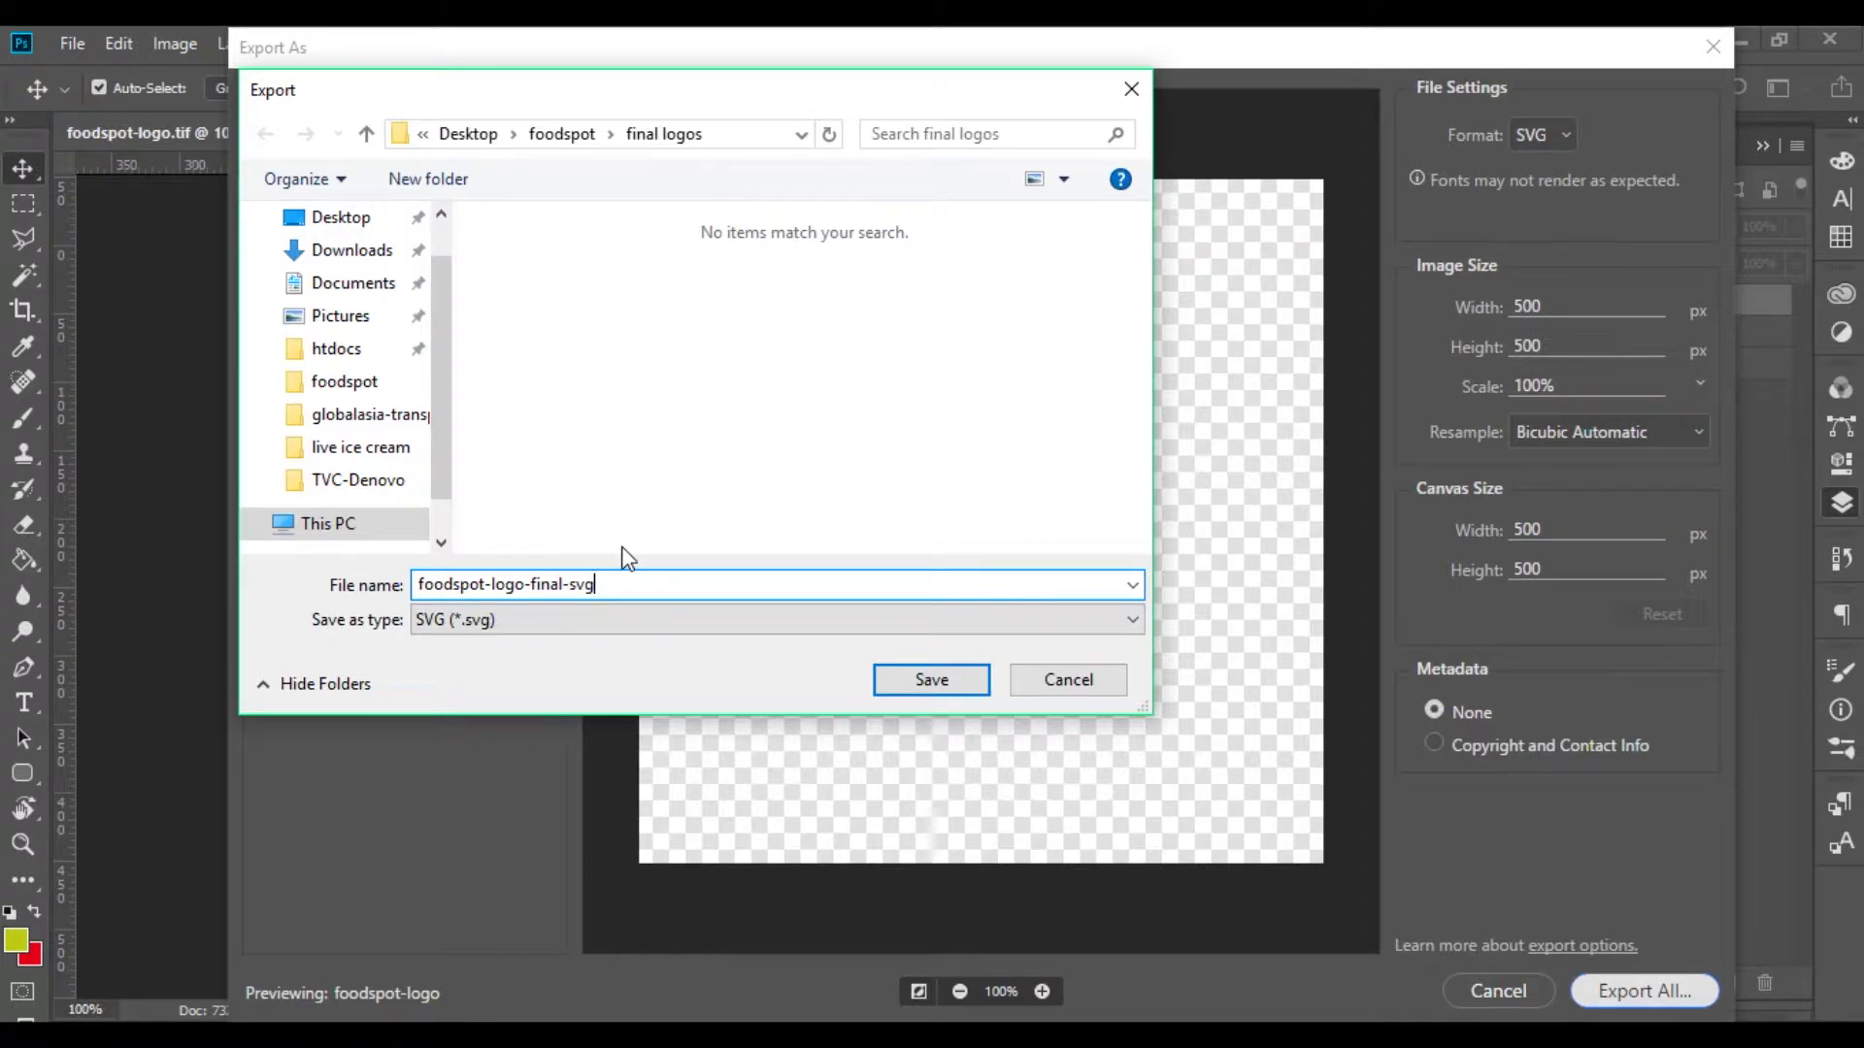
key("BackSpace")
key("BackSpace")
key("BackSpace")
key("BackSpace")
key("BackSpace")
key("BackSpace")
key("BackSpace")
key("BackSpace")
key("BackSpace")
key("BackSpace")
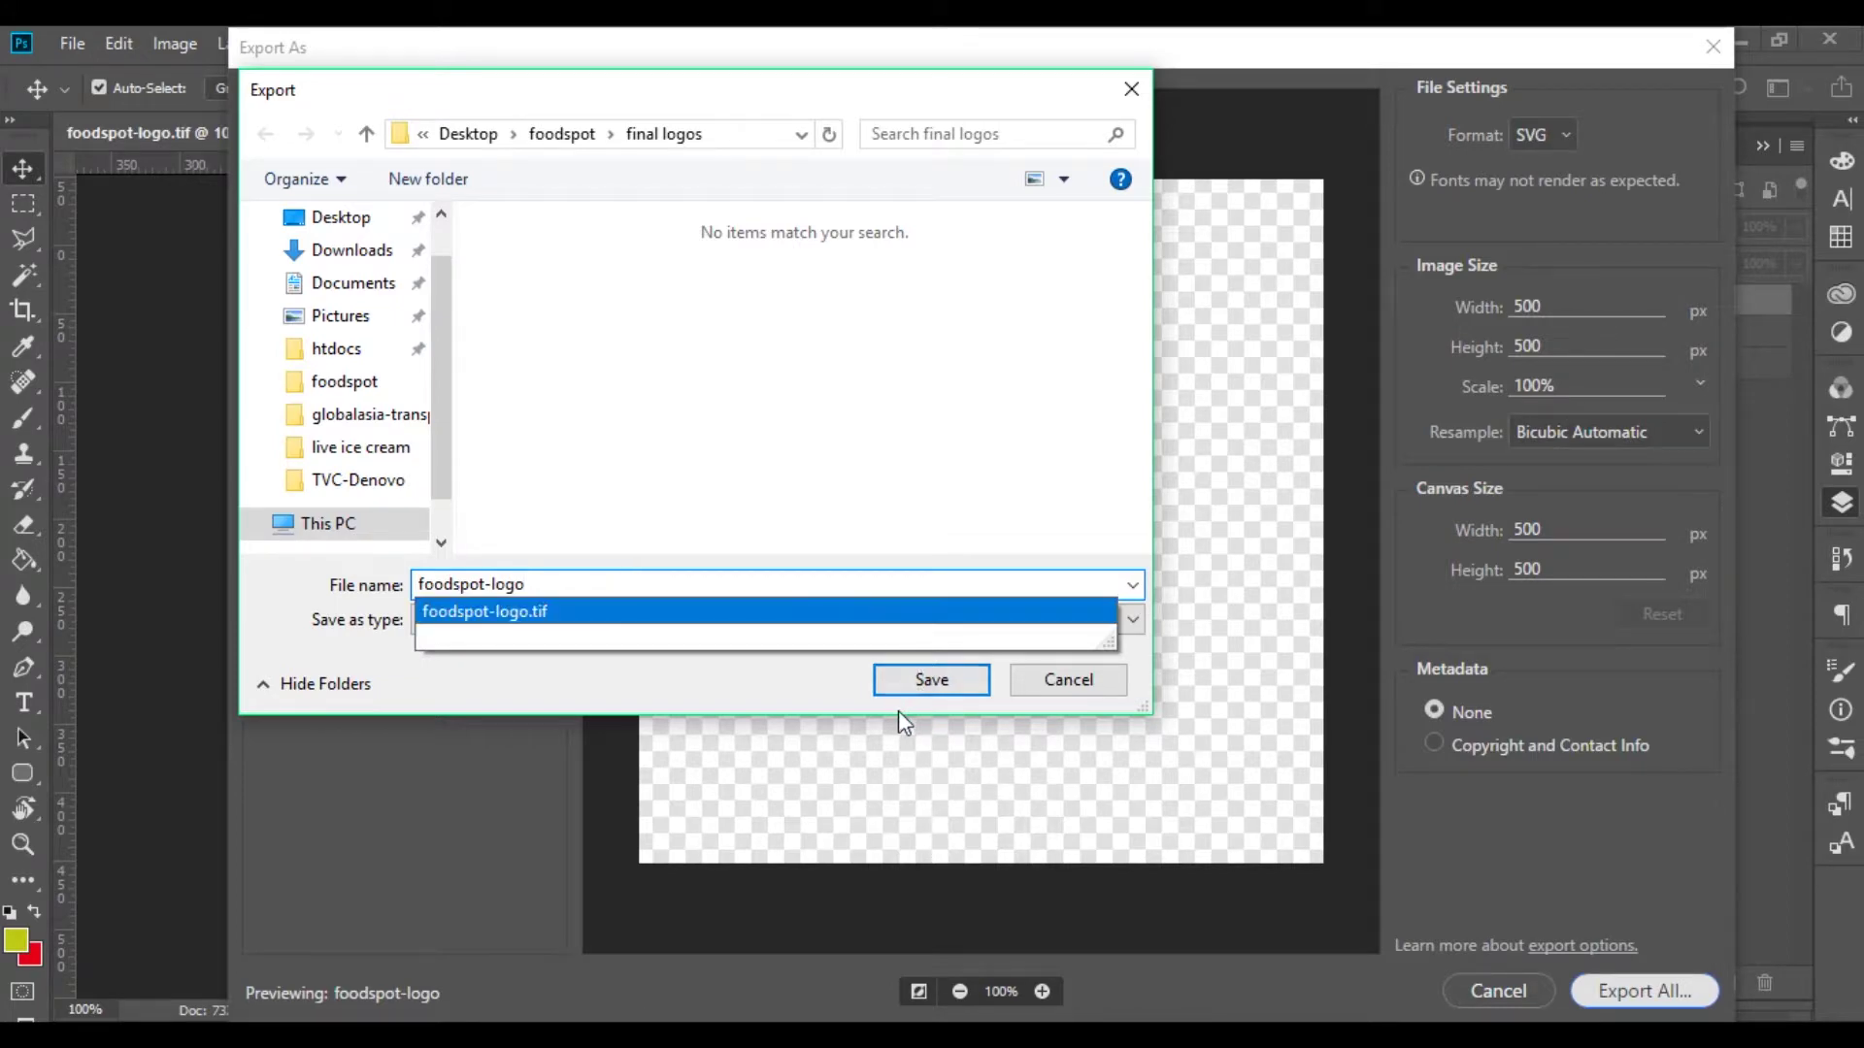
left_click(915, 688)
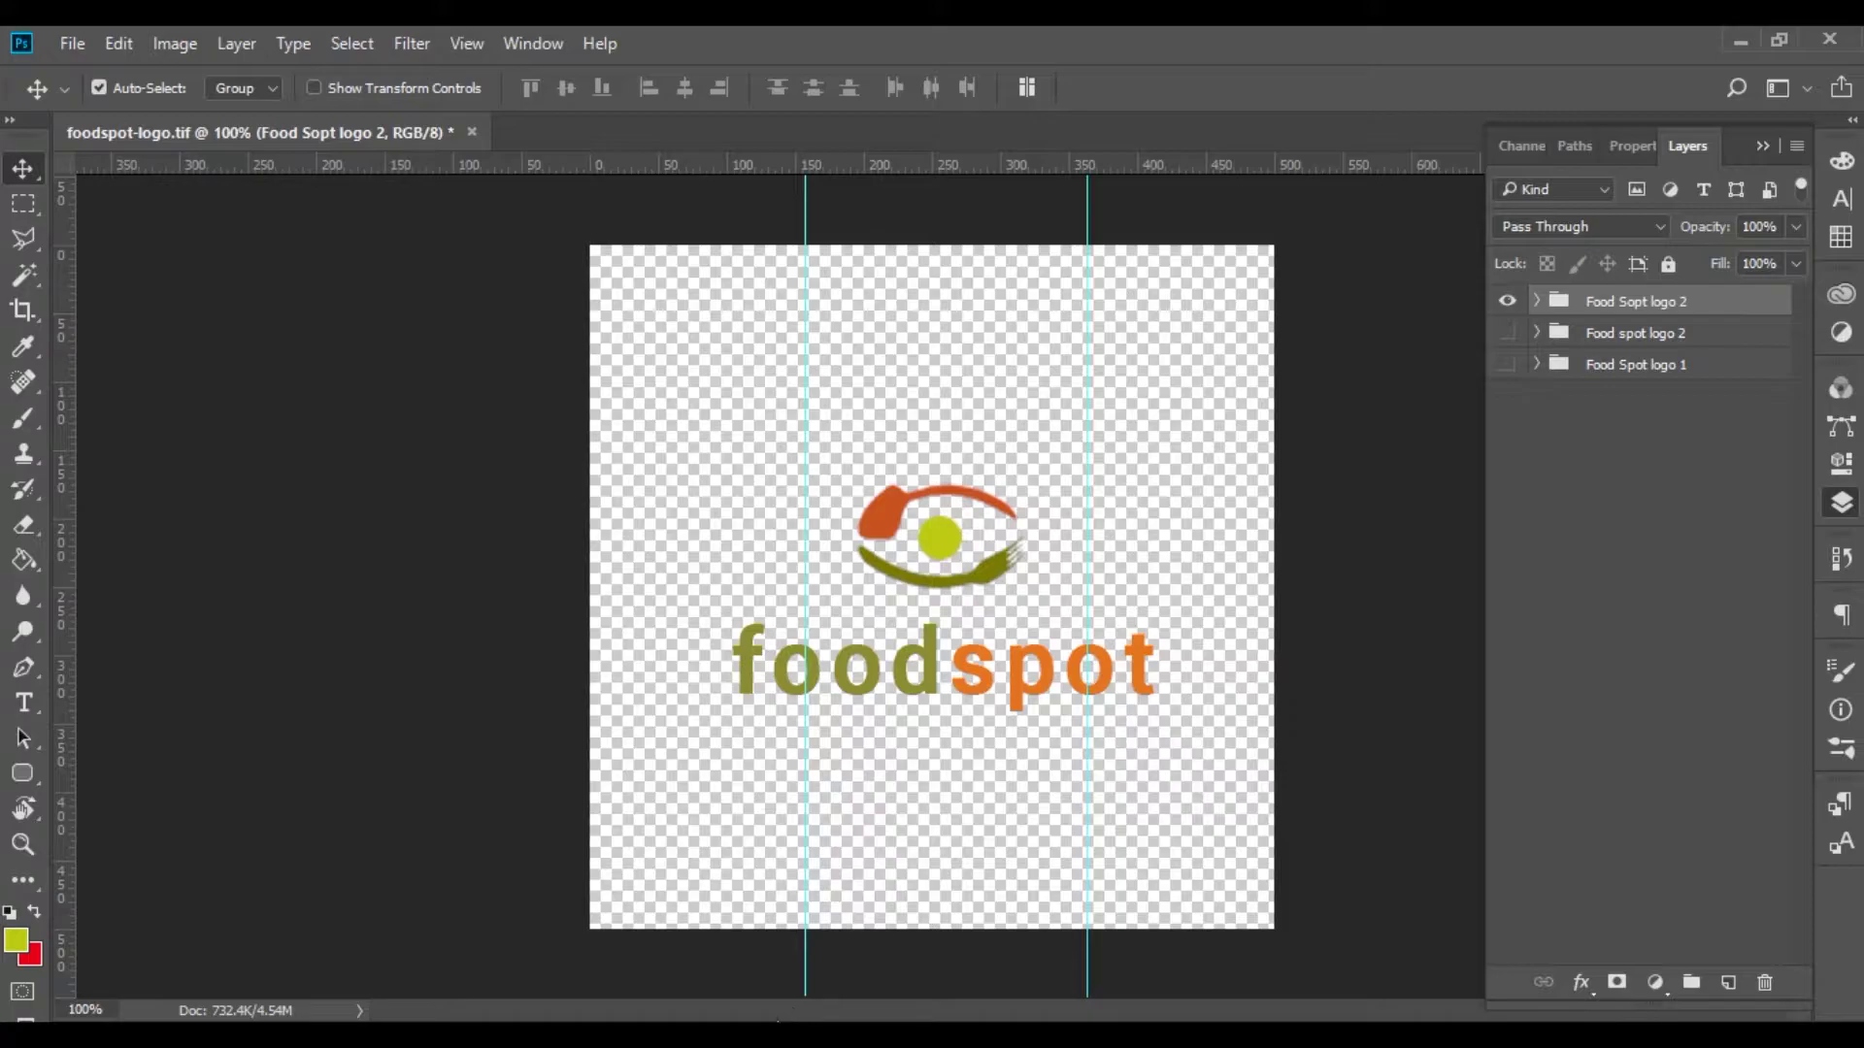
Open foodspot-logo.svg from the final logos folder in Firefox and shrink its window.
left_click(773, 932)
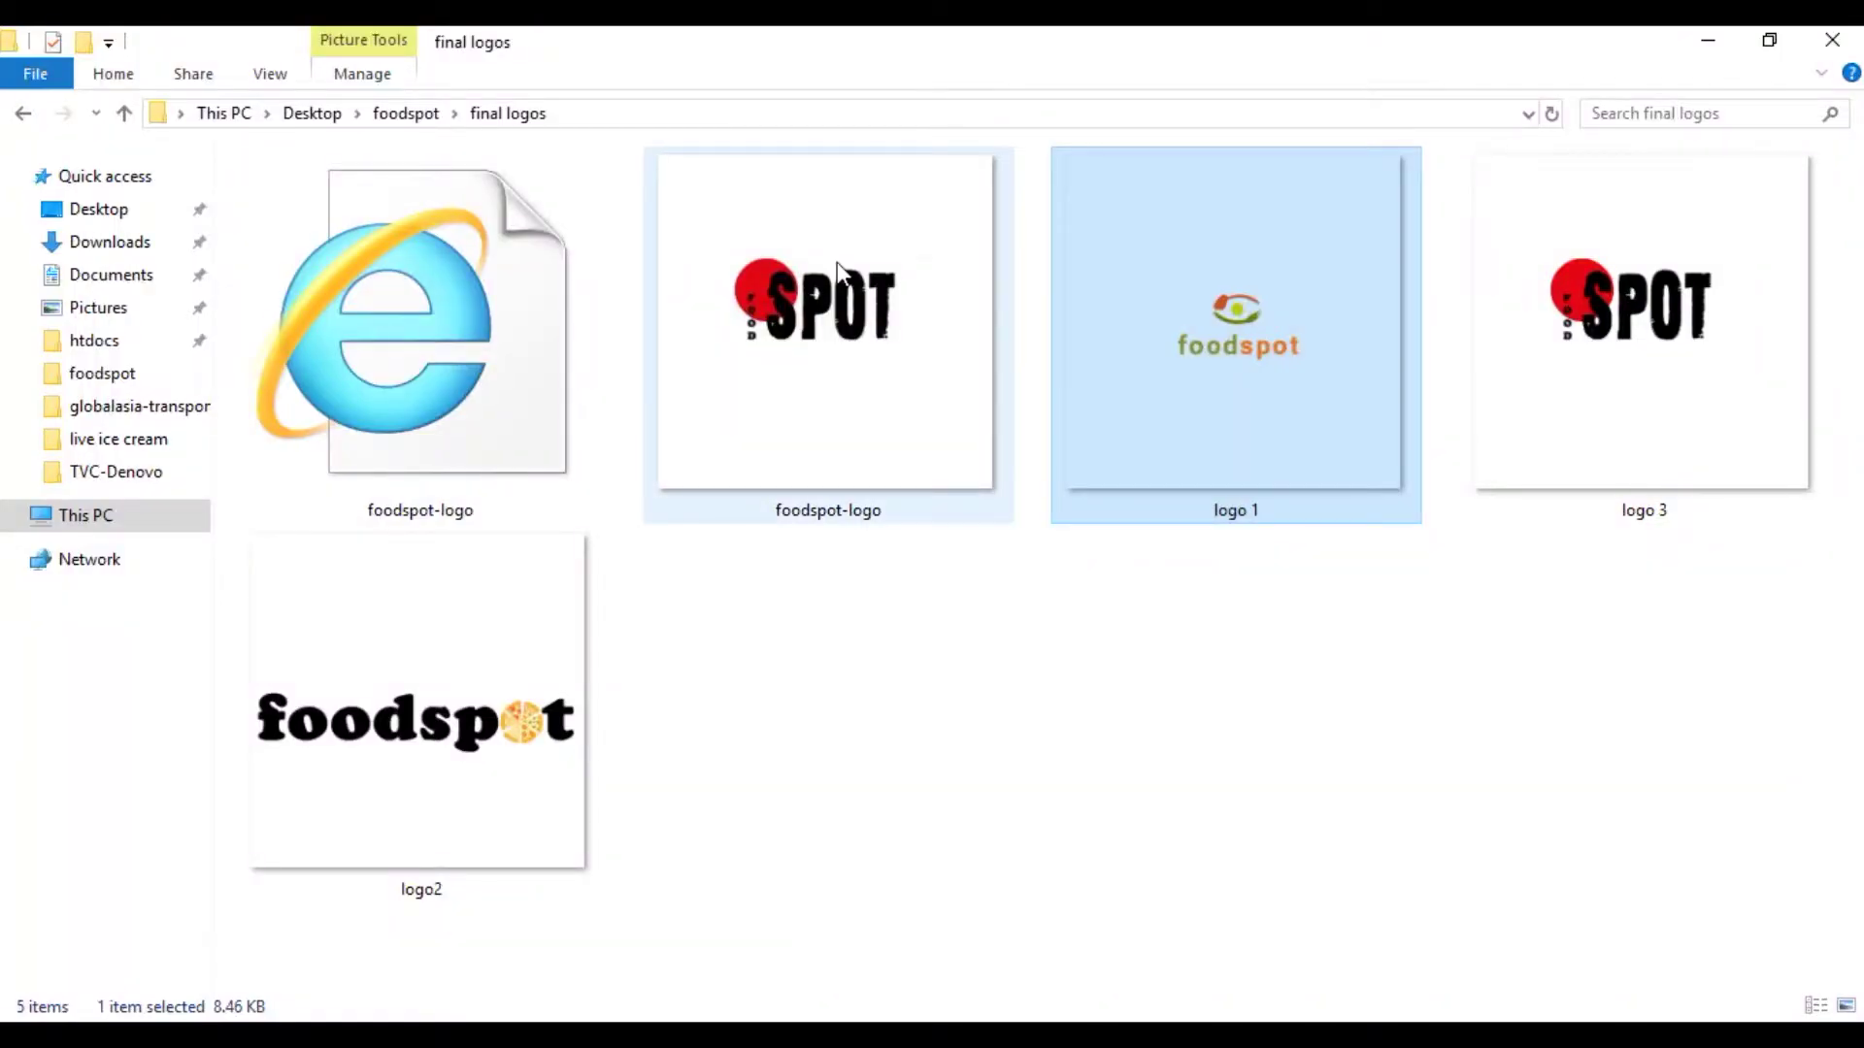
left_click(980, 694)
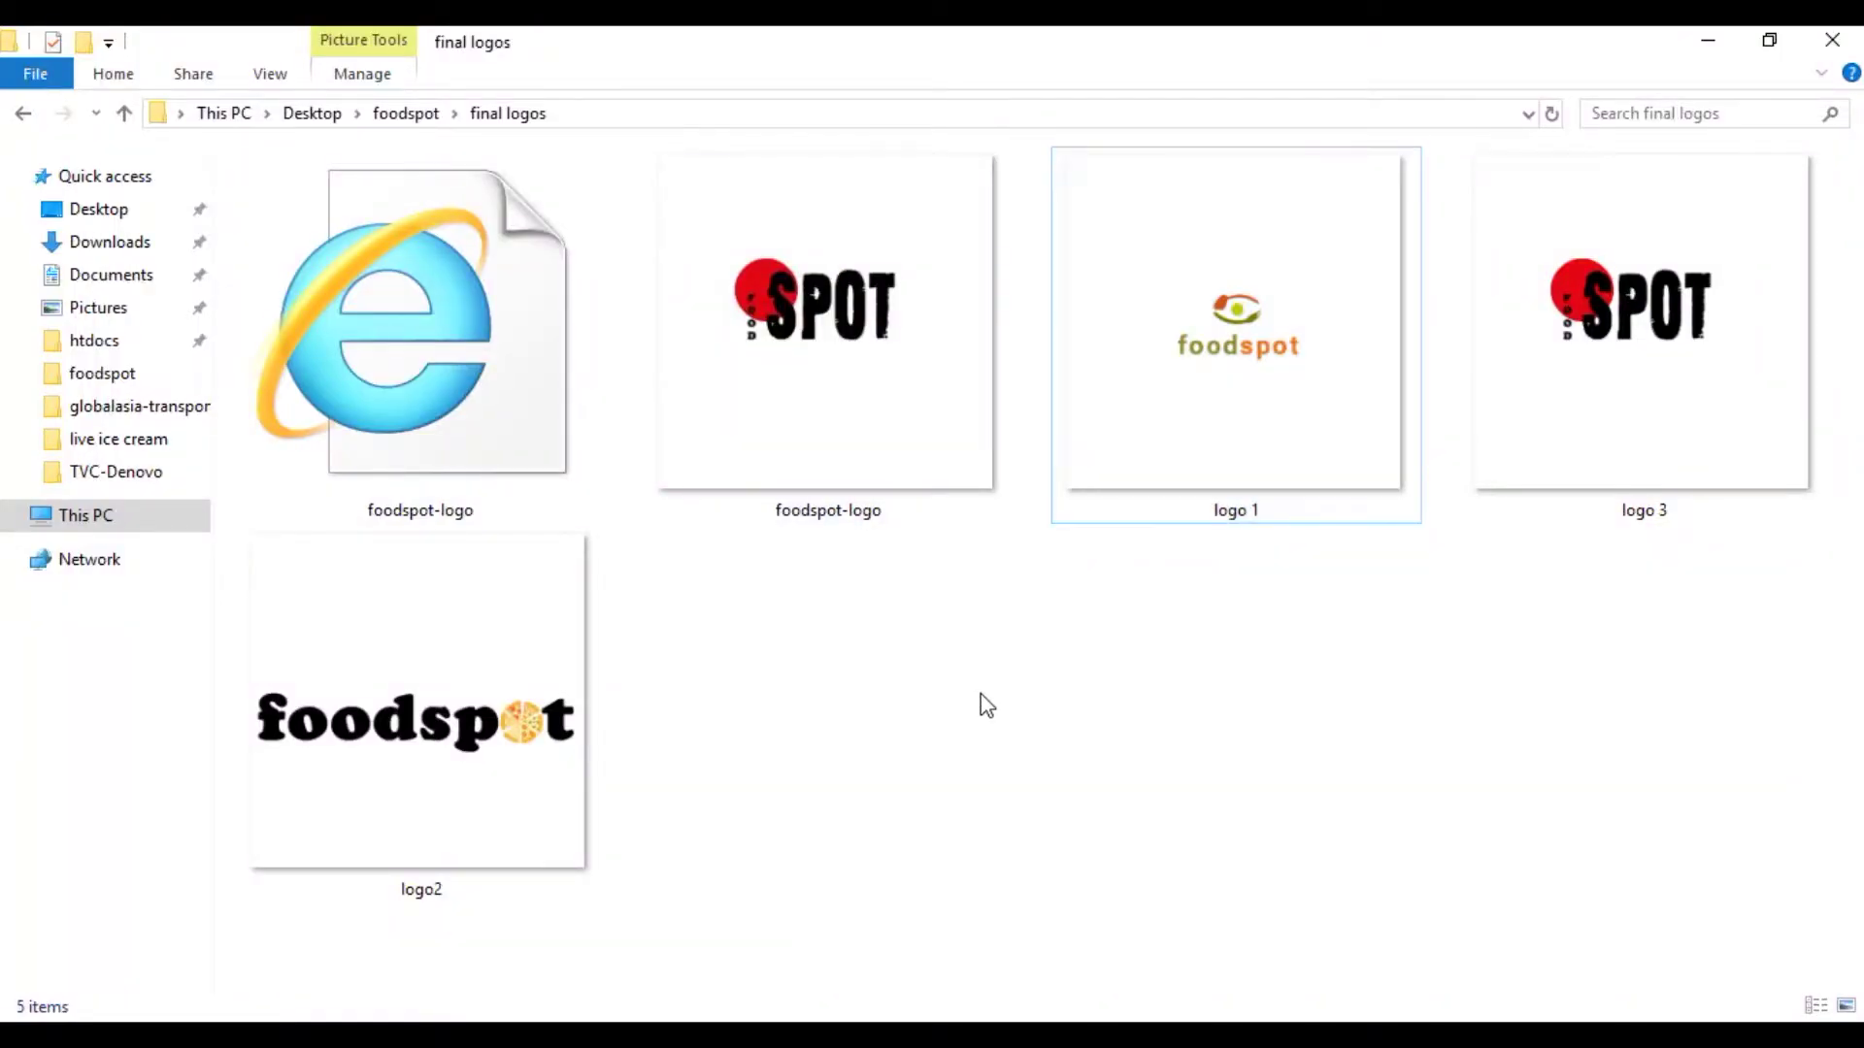
left_click(1277, 341)
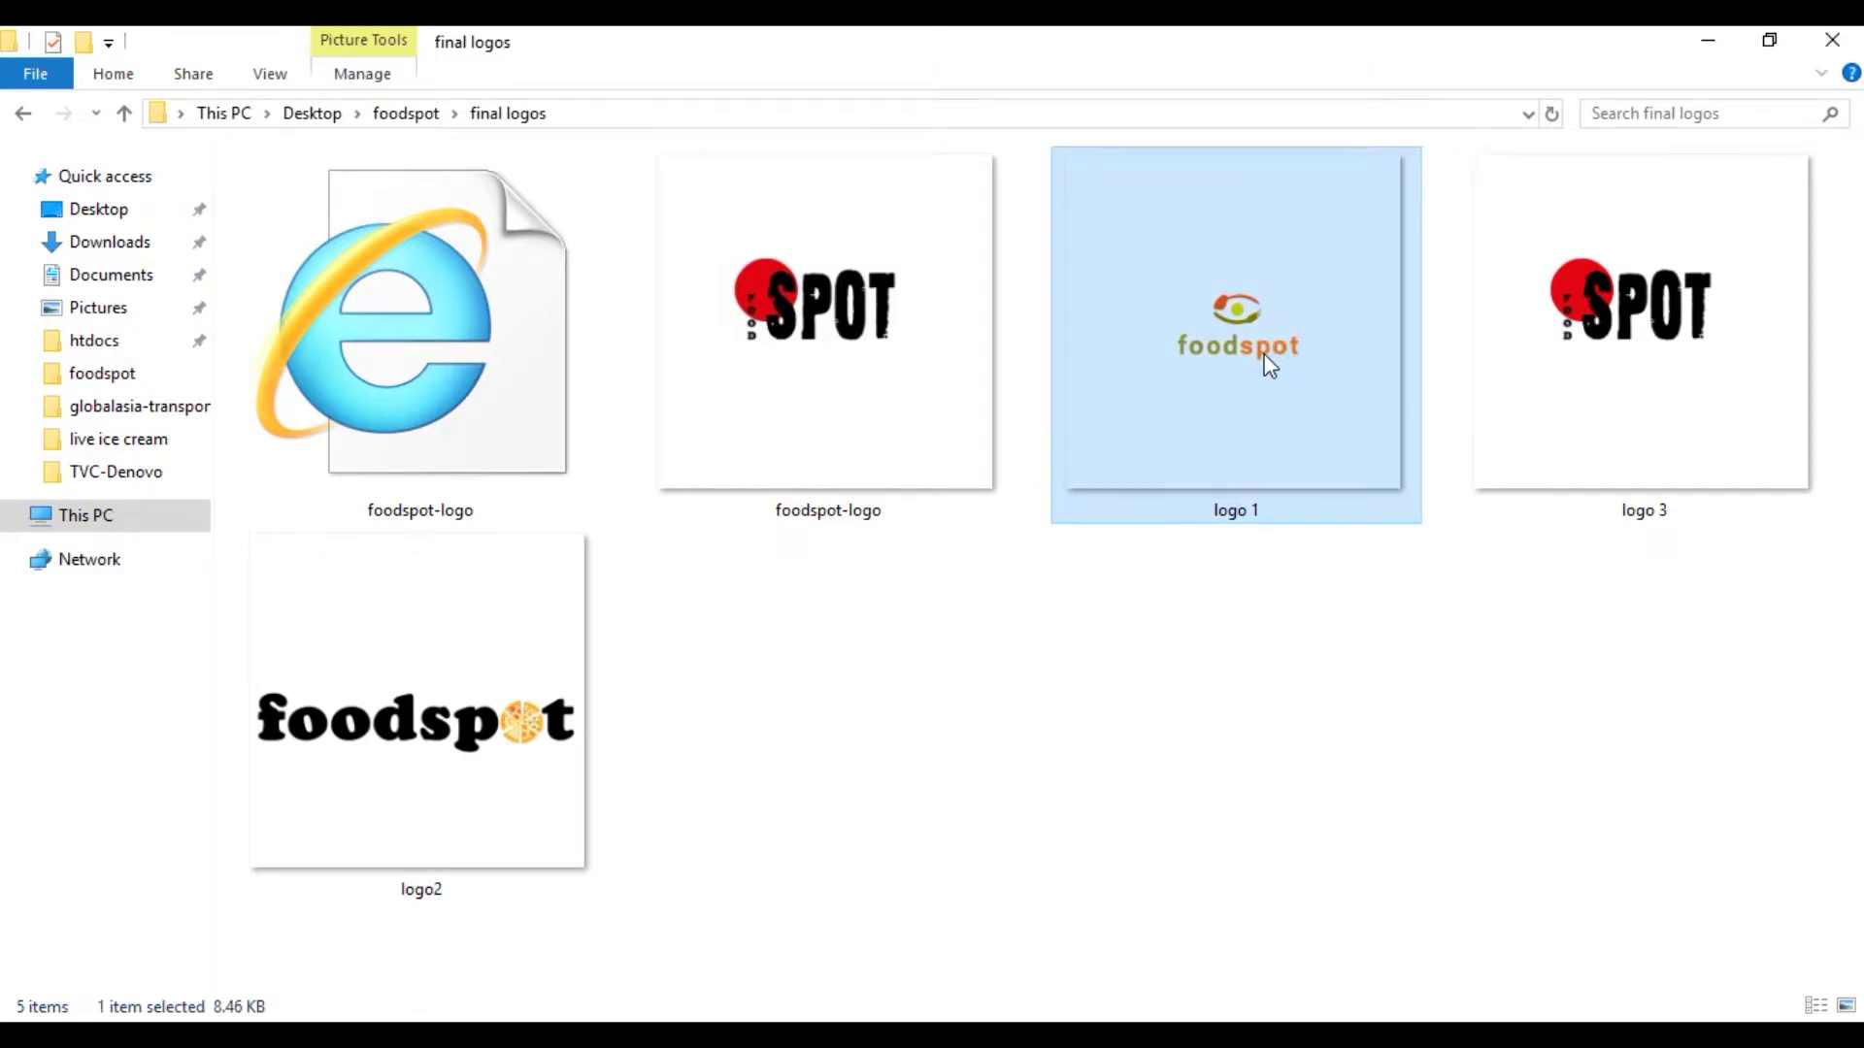
left_click(482, 384)
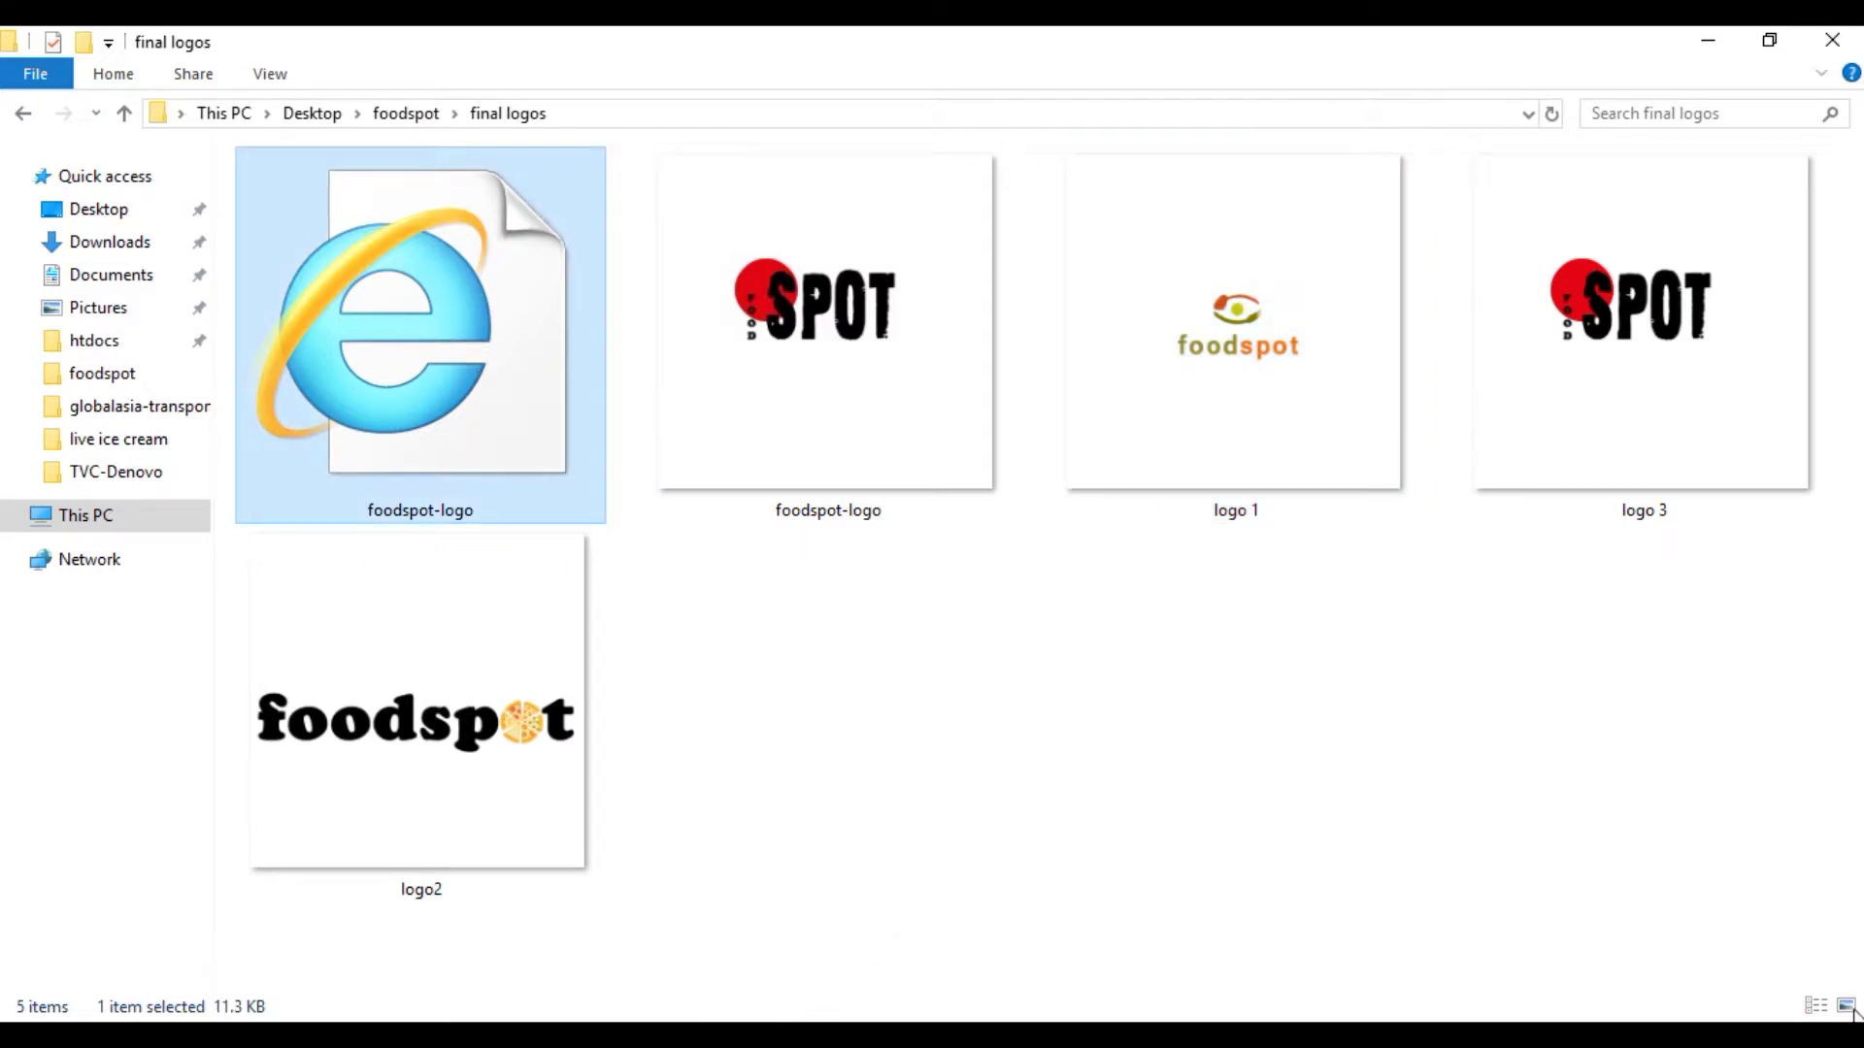
key("Return")
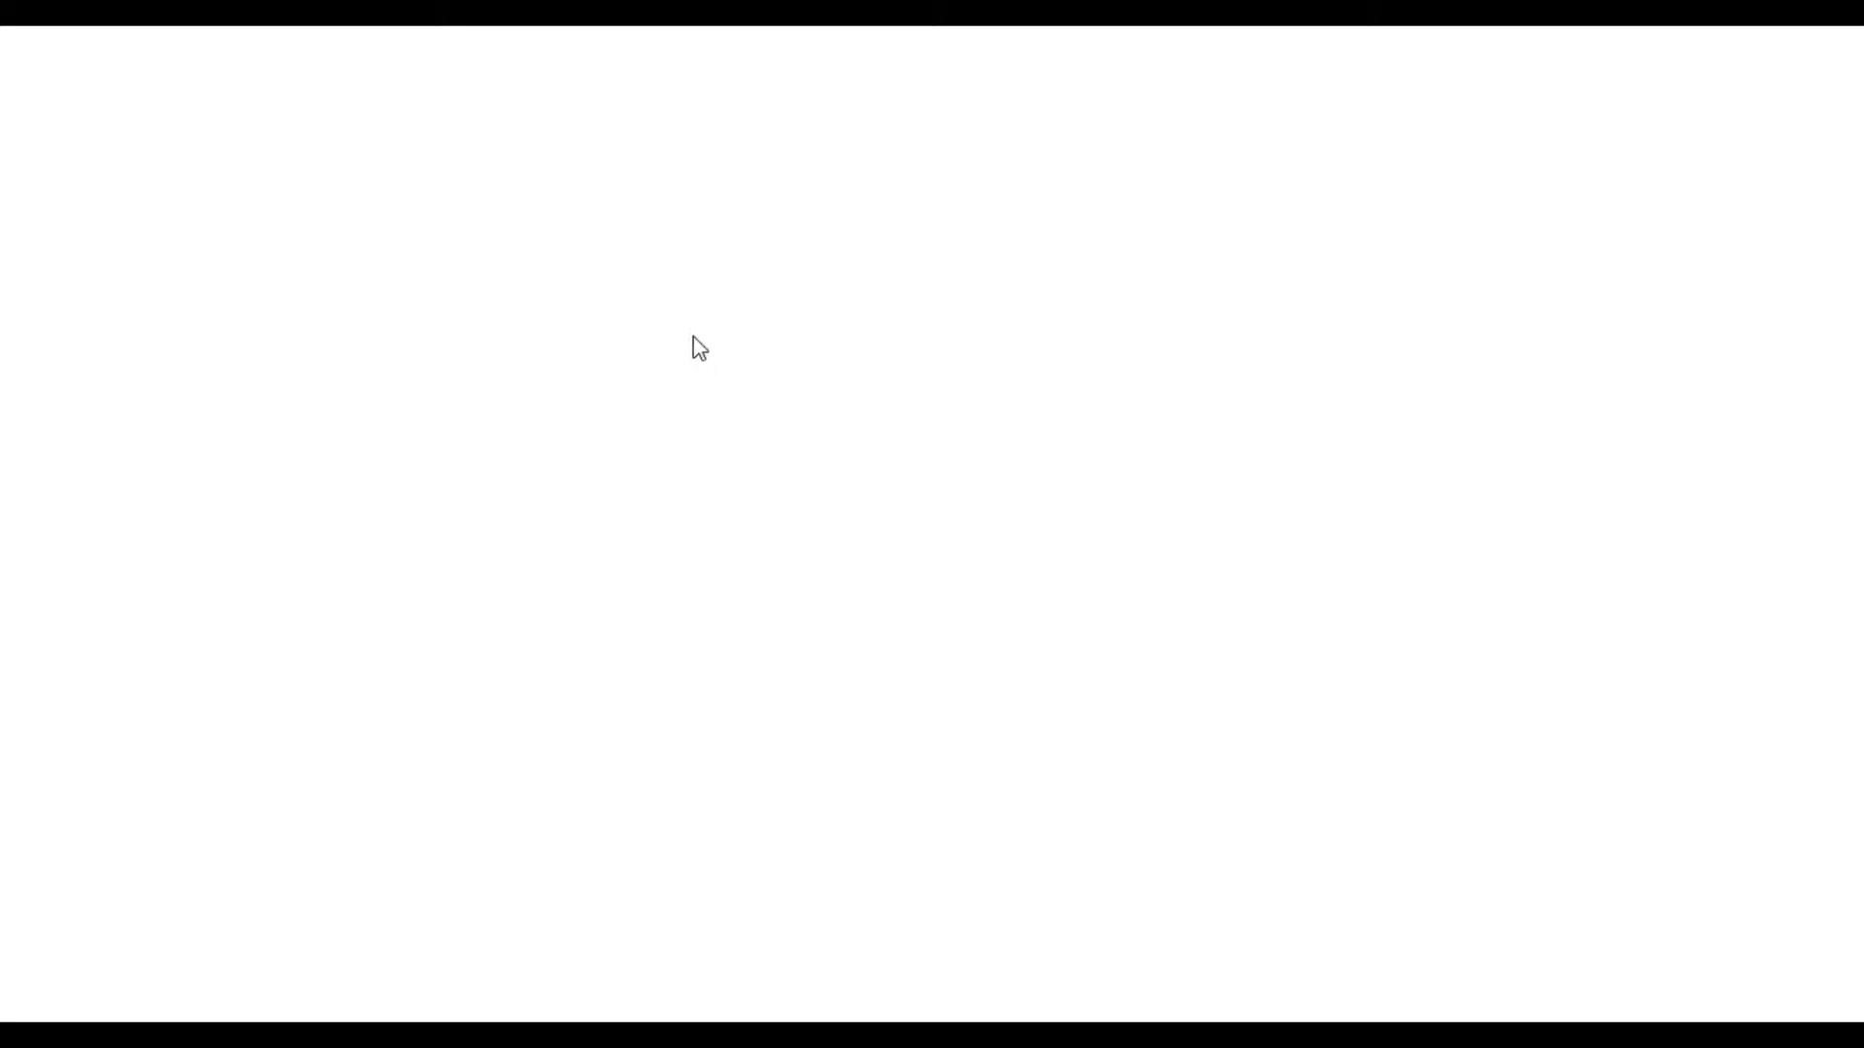
left_click_drag(951, 39, 717, 133)
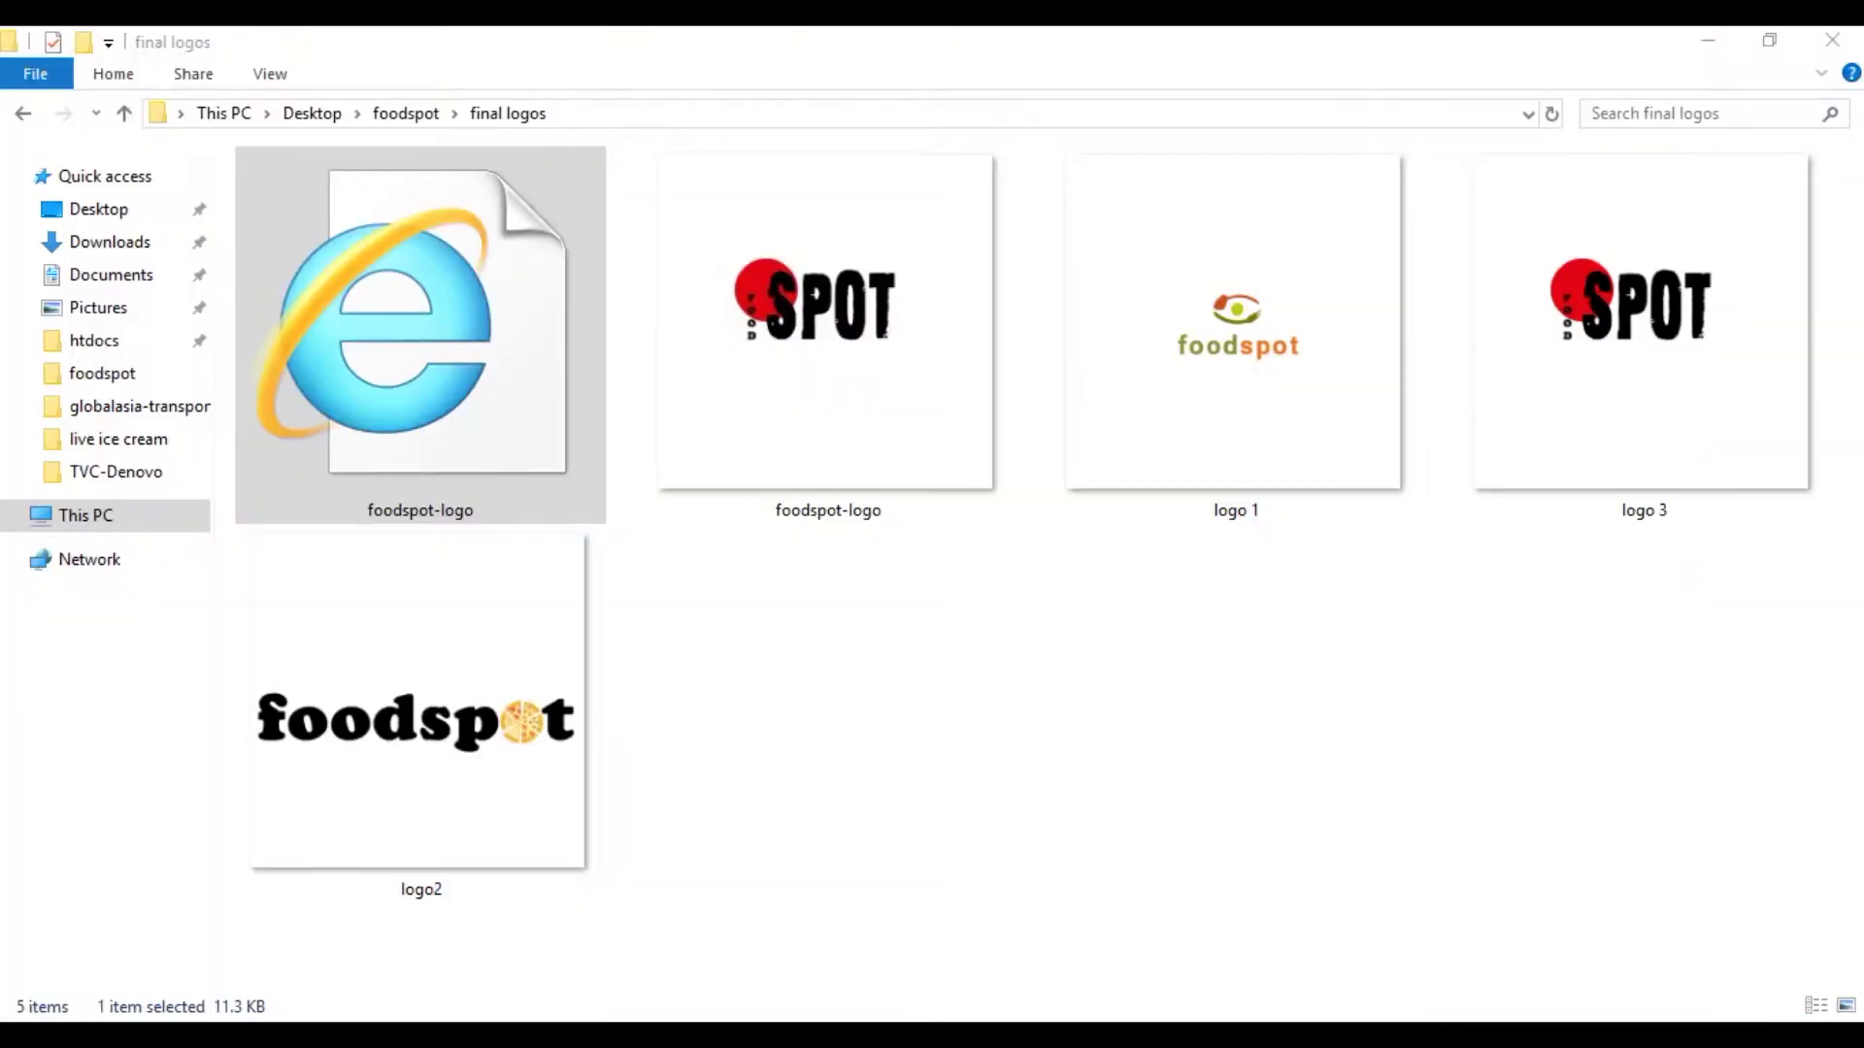
Shift the small Firefox window left and drop logo 1.png into it.
left_click_drag(441, 39, 403, 39)
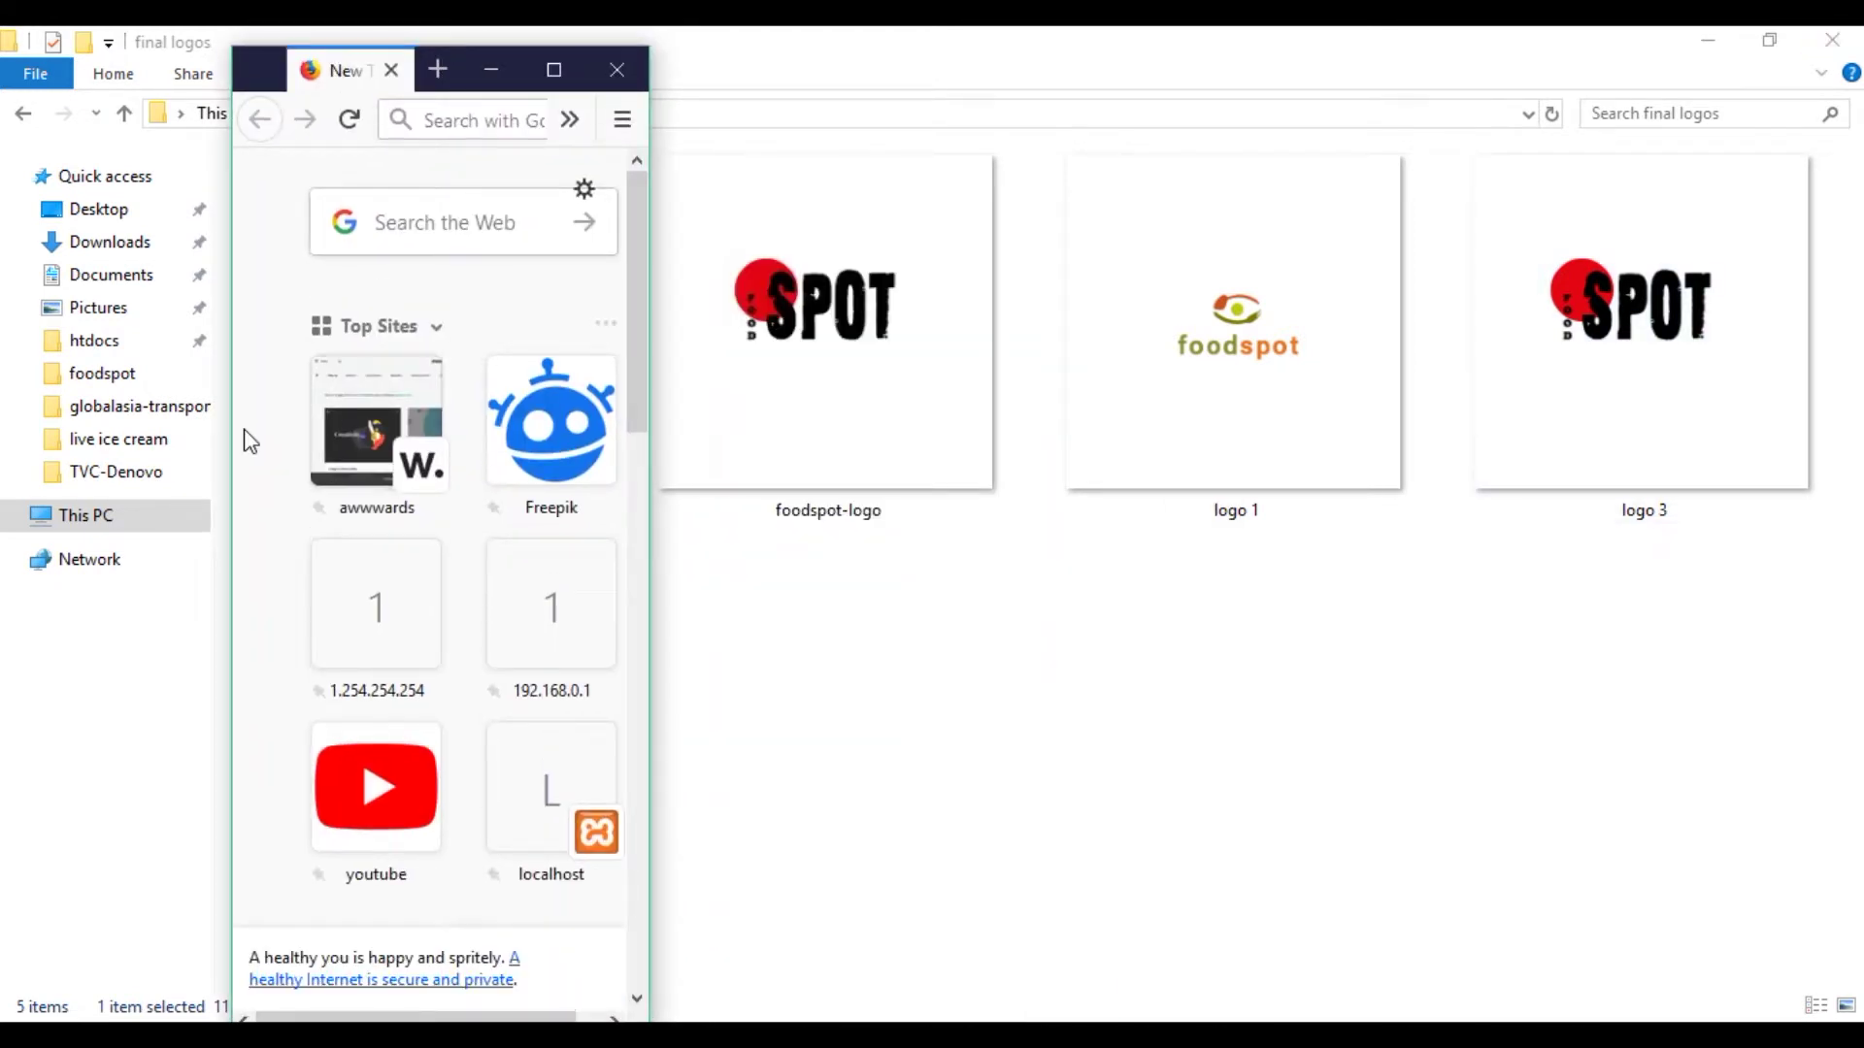
left_click_drag(1143, 367, 461, 410)
Maximize Firefox and zoom in on logo 1.png to inspect its edges.
left_click(555, 69)
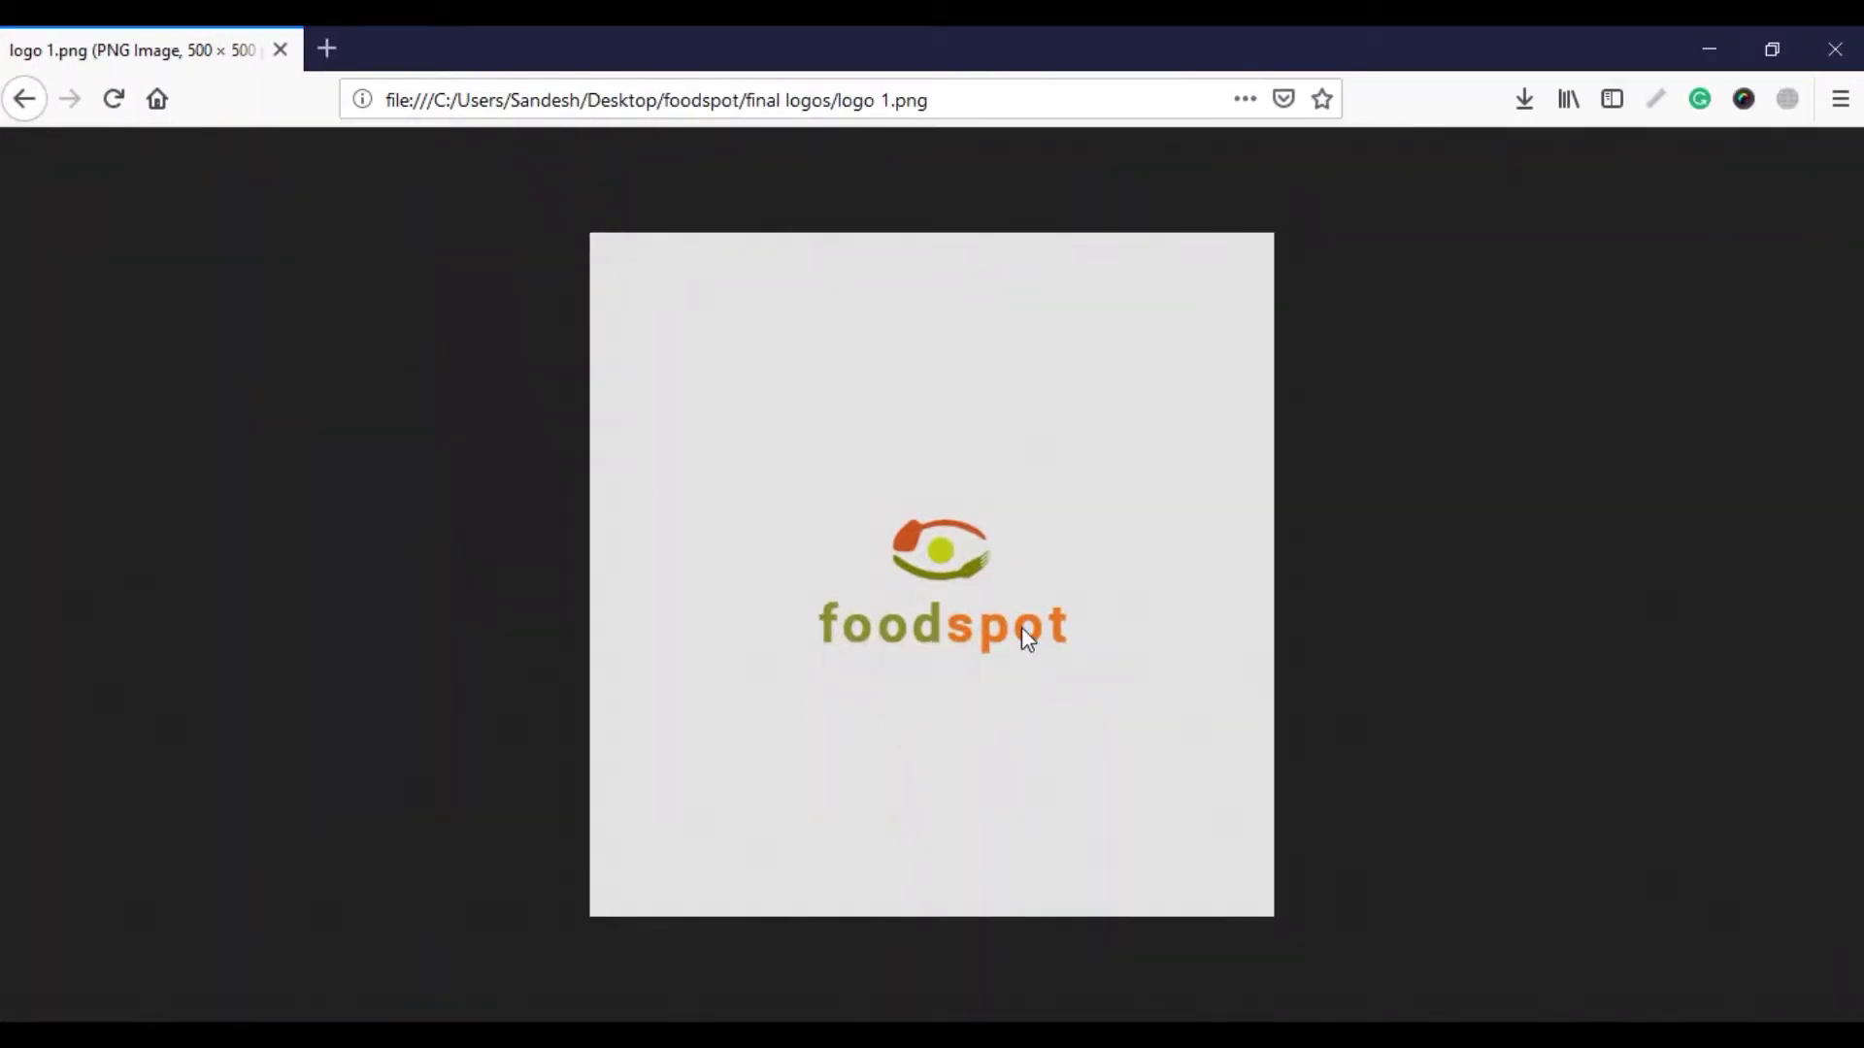
scroll(1021, 627, "up", 7, "ctrl")
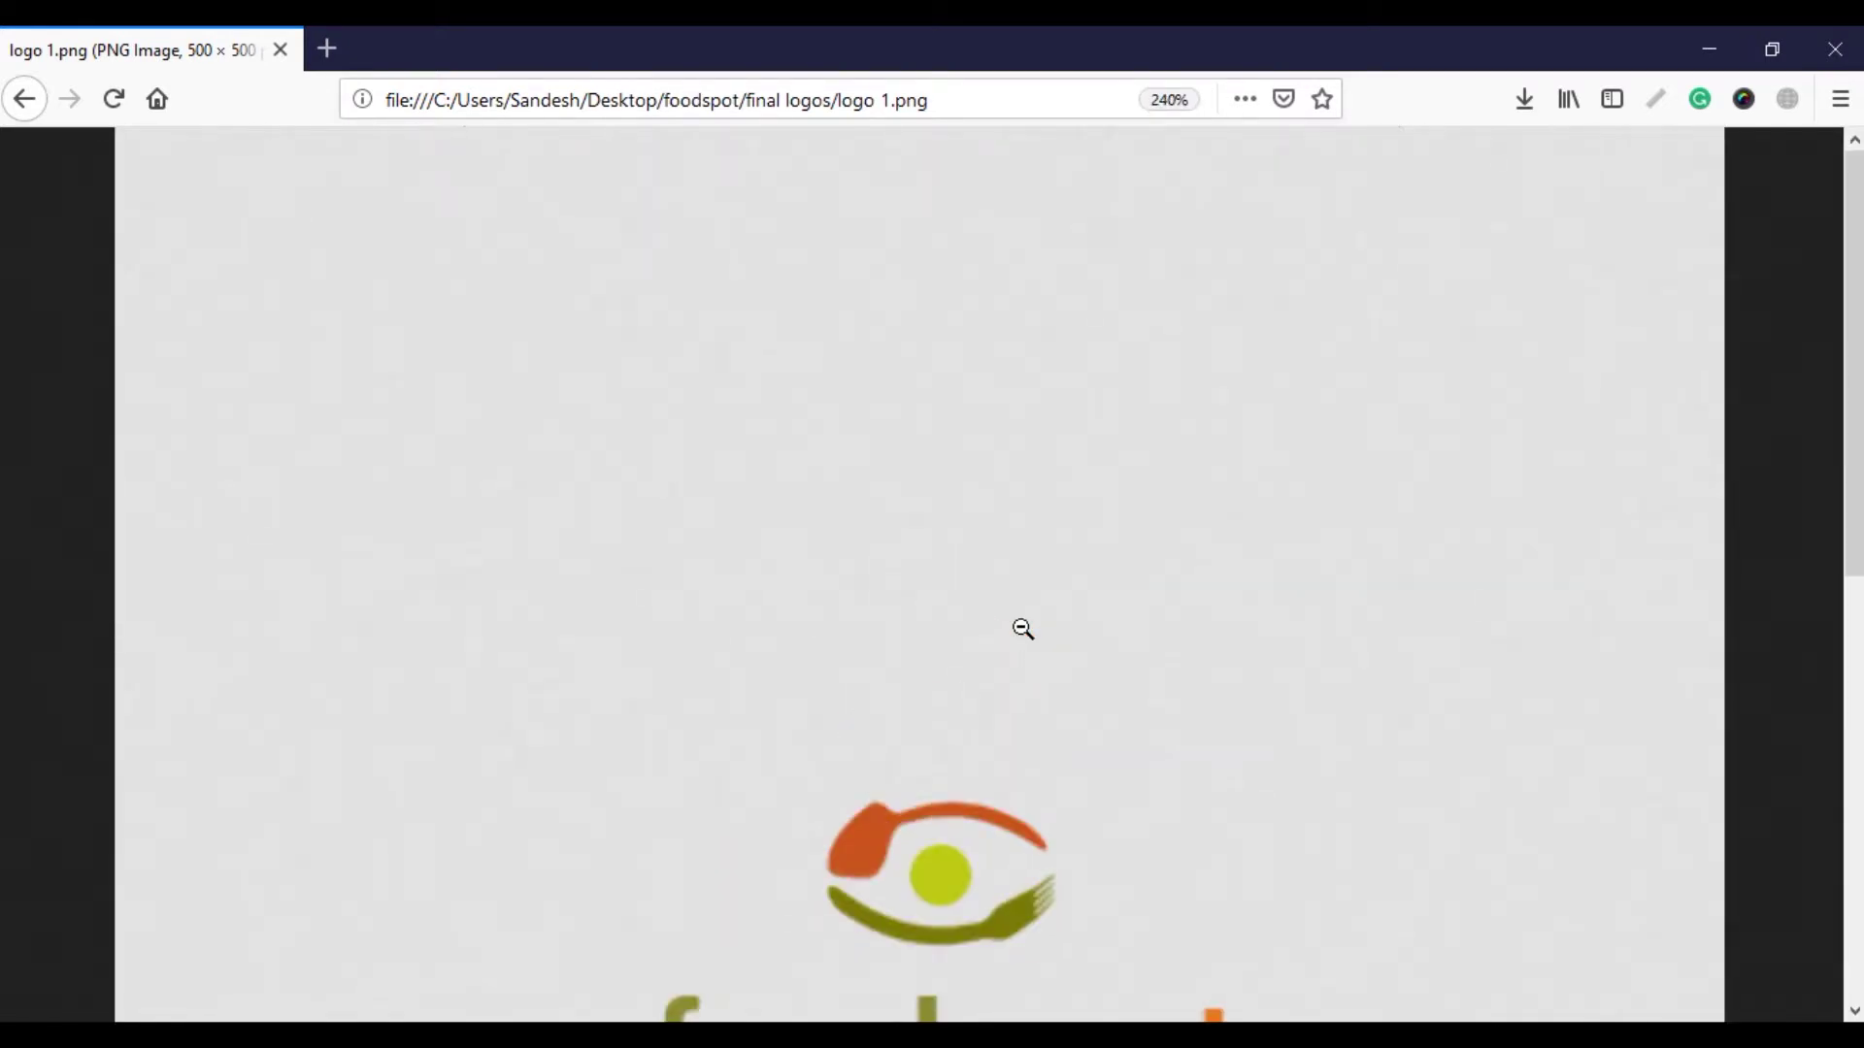
scroll(1022, 627, "down", 6)
scroll(1014, 631, "up", 3)
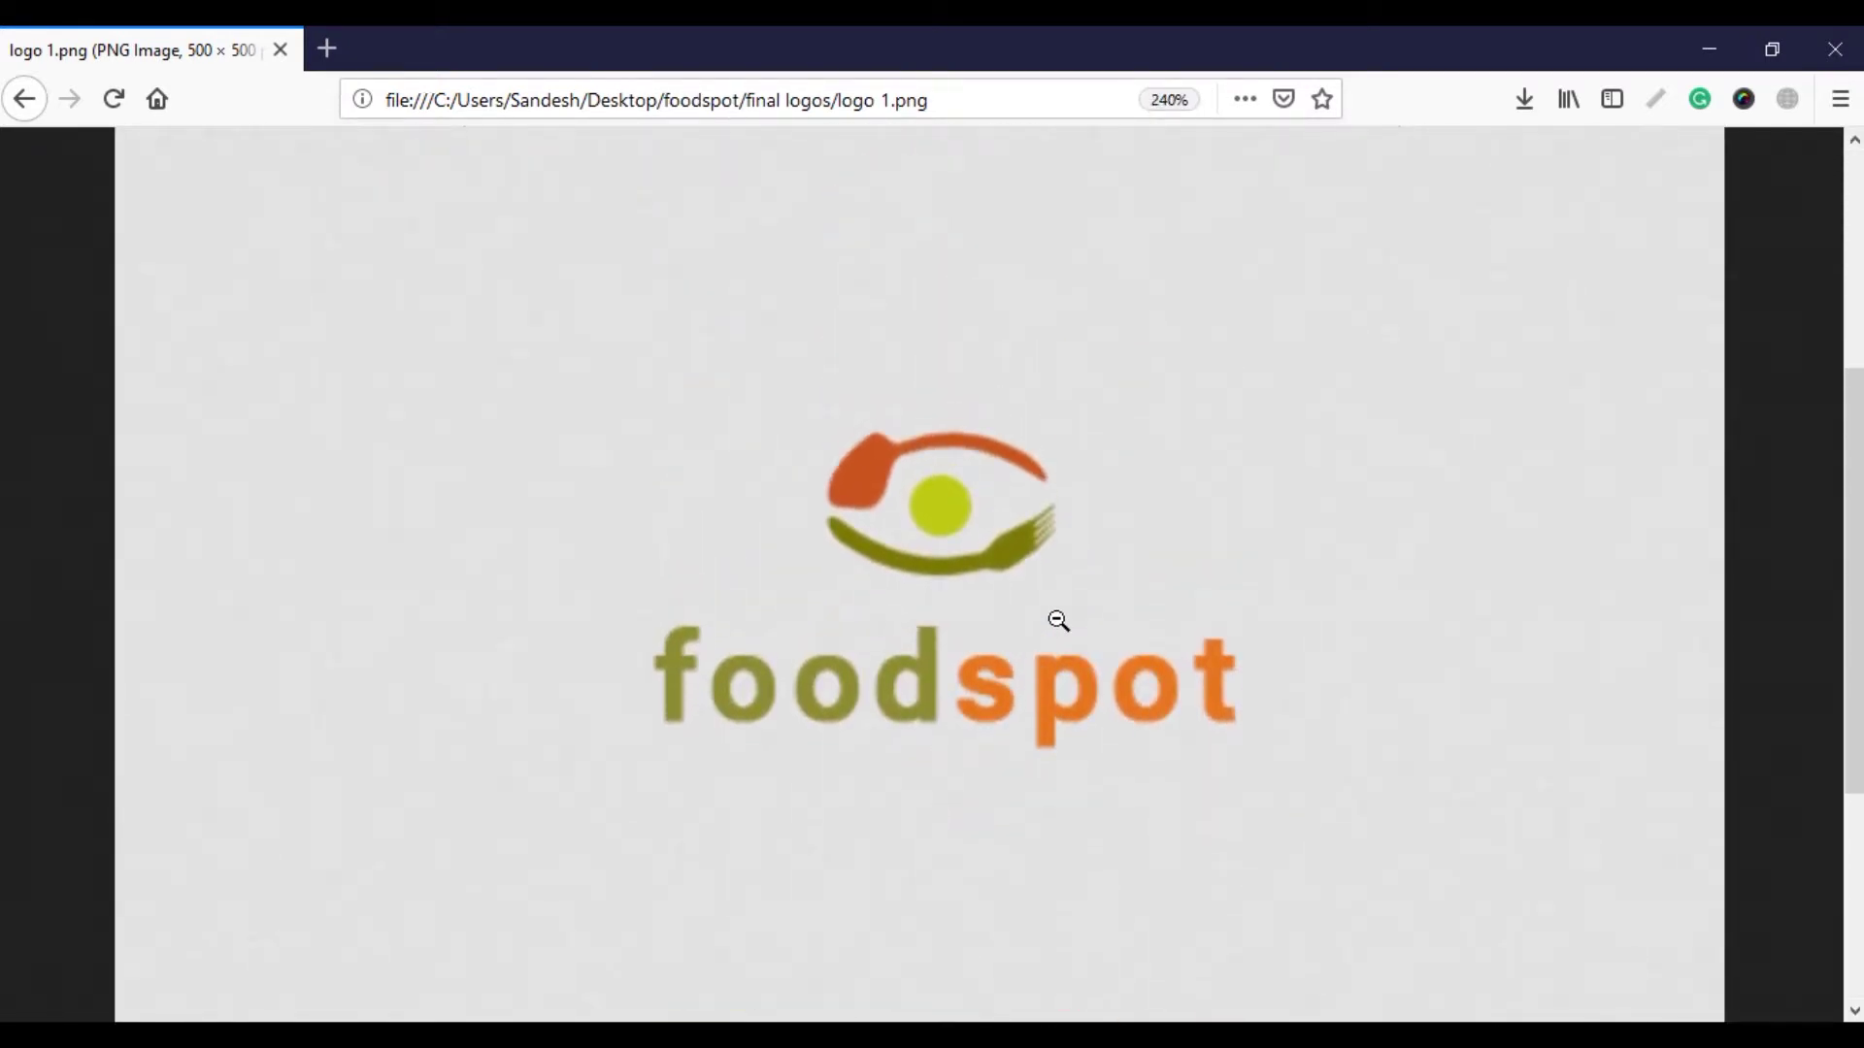
scroll(1058, 621, "up", 1, "ctrl")
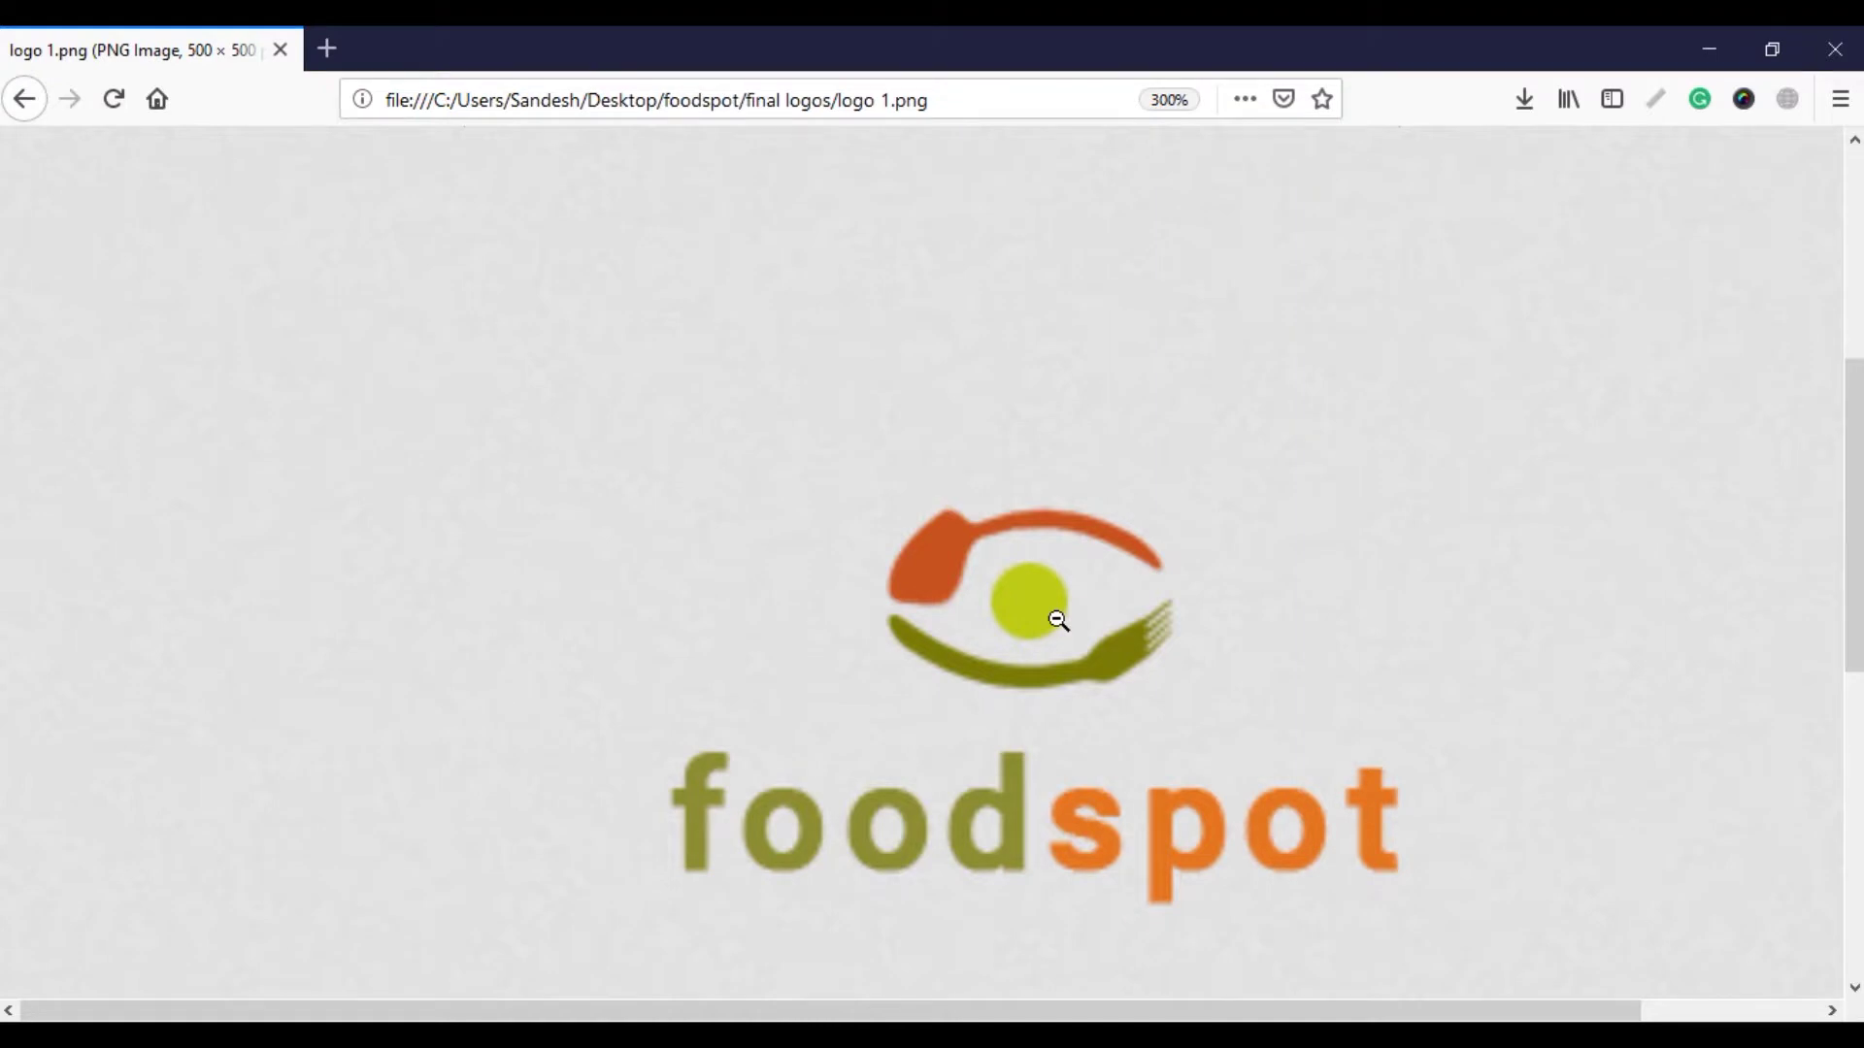
left_click_drag(1850, 454, 1856, 541)
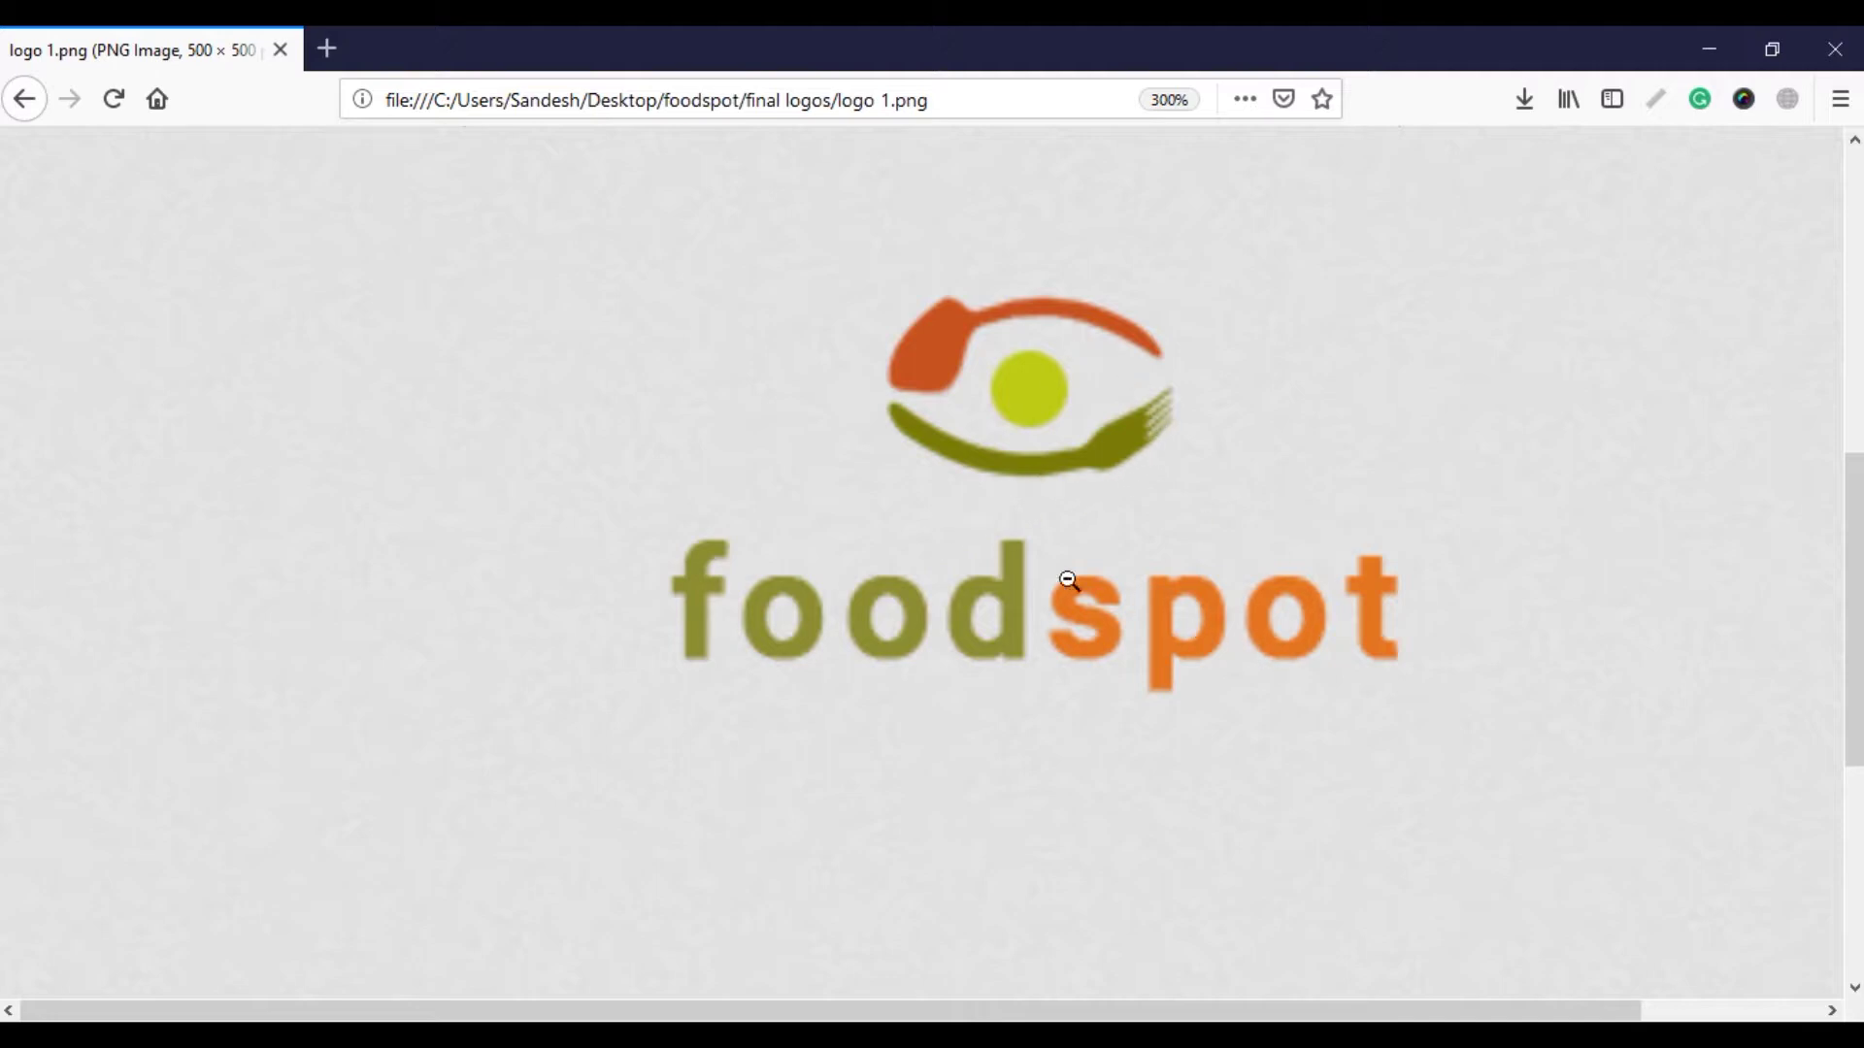
Load foodspot-logo.svg into a new Firefox tab and maximize the window.
left_click(327, 49)
left_click_drag(583, 65, 883, 140)
left_click_drag(375, 346, 893, 530)
left_click(1066, 133)
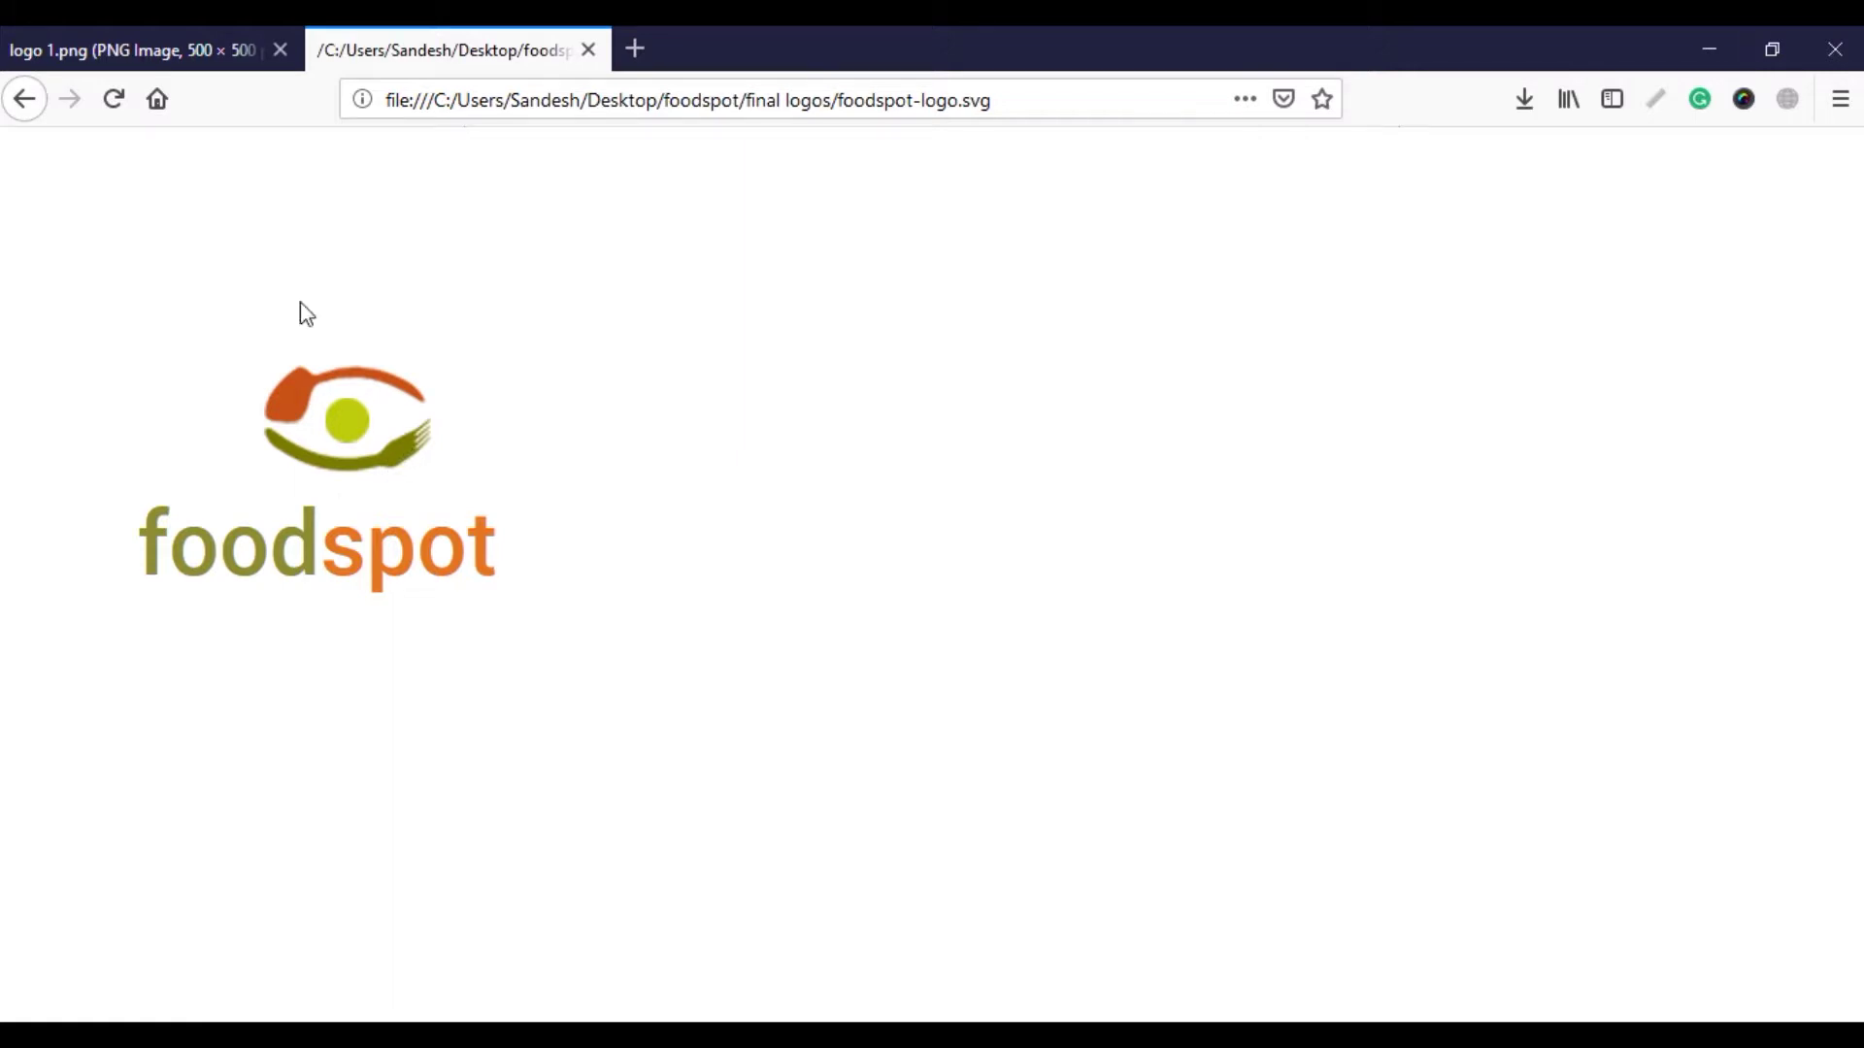
left_click(148, 29)
left_click(393, 54)
left_click_drag(144, 543, 557, 553)
left_click(99, 39)
left_click(479, 39)
scroll(836, 558, "up", 5, "ctrl")
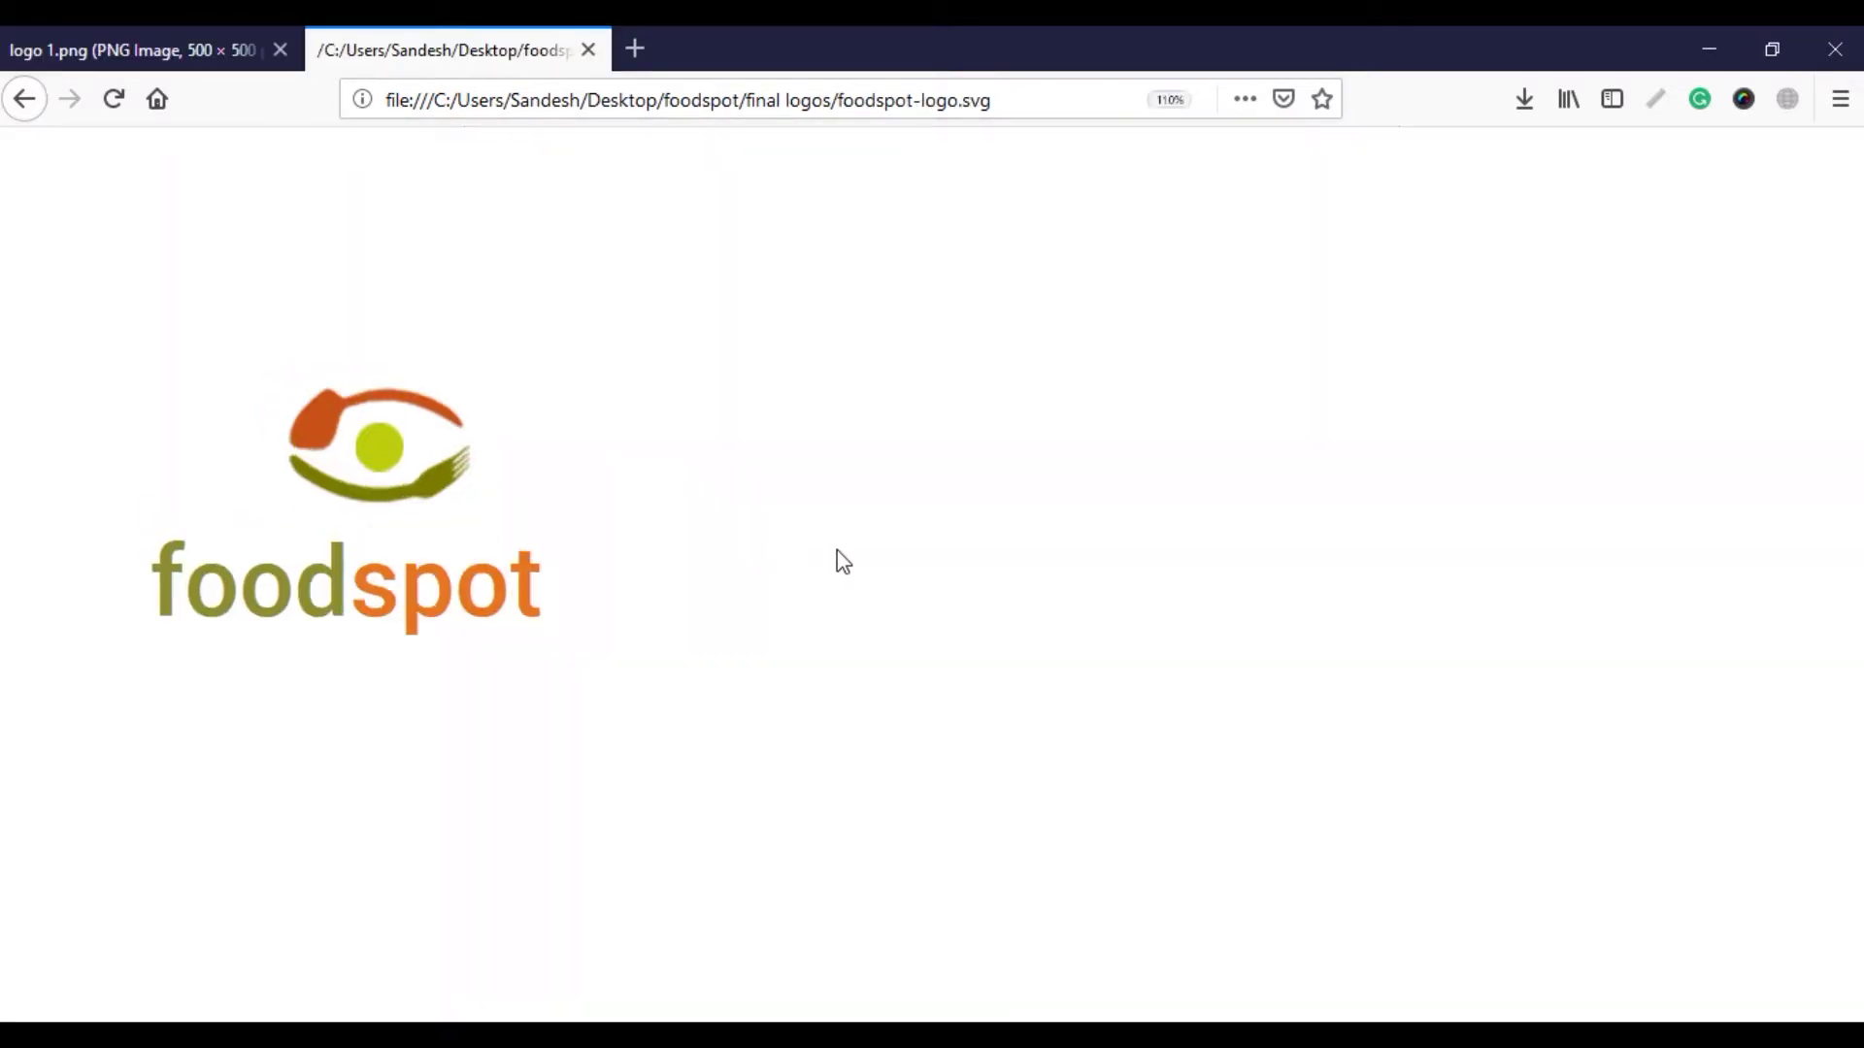
scroll(843, 561, "up", 1, "ctrl")
scroll(843, 562, "down", 3)
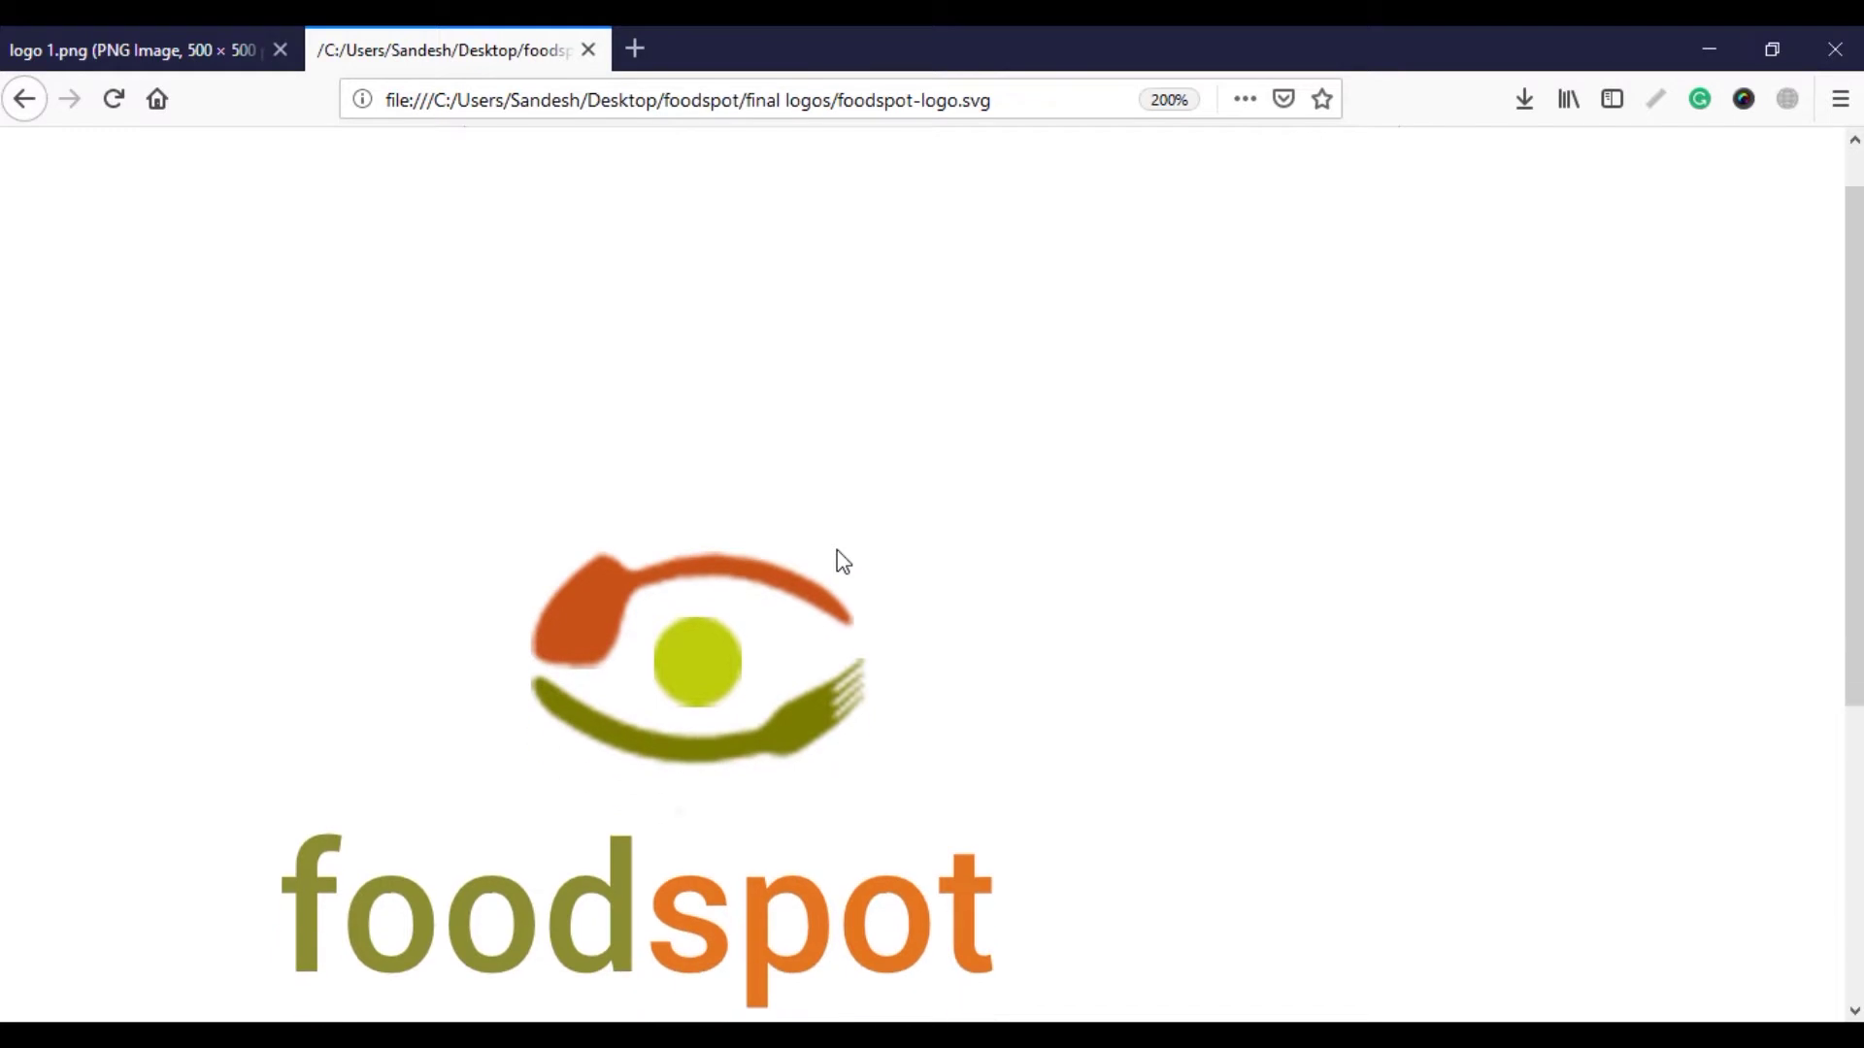
scroll(843, 561, "up", 2, "ctrl")
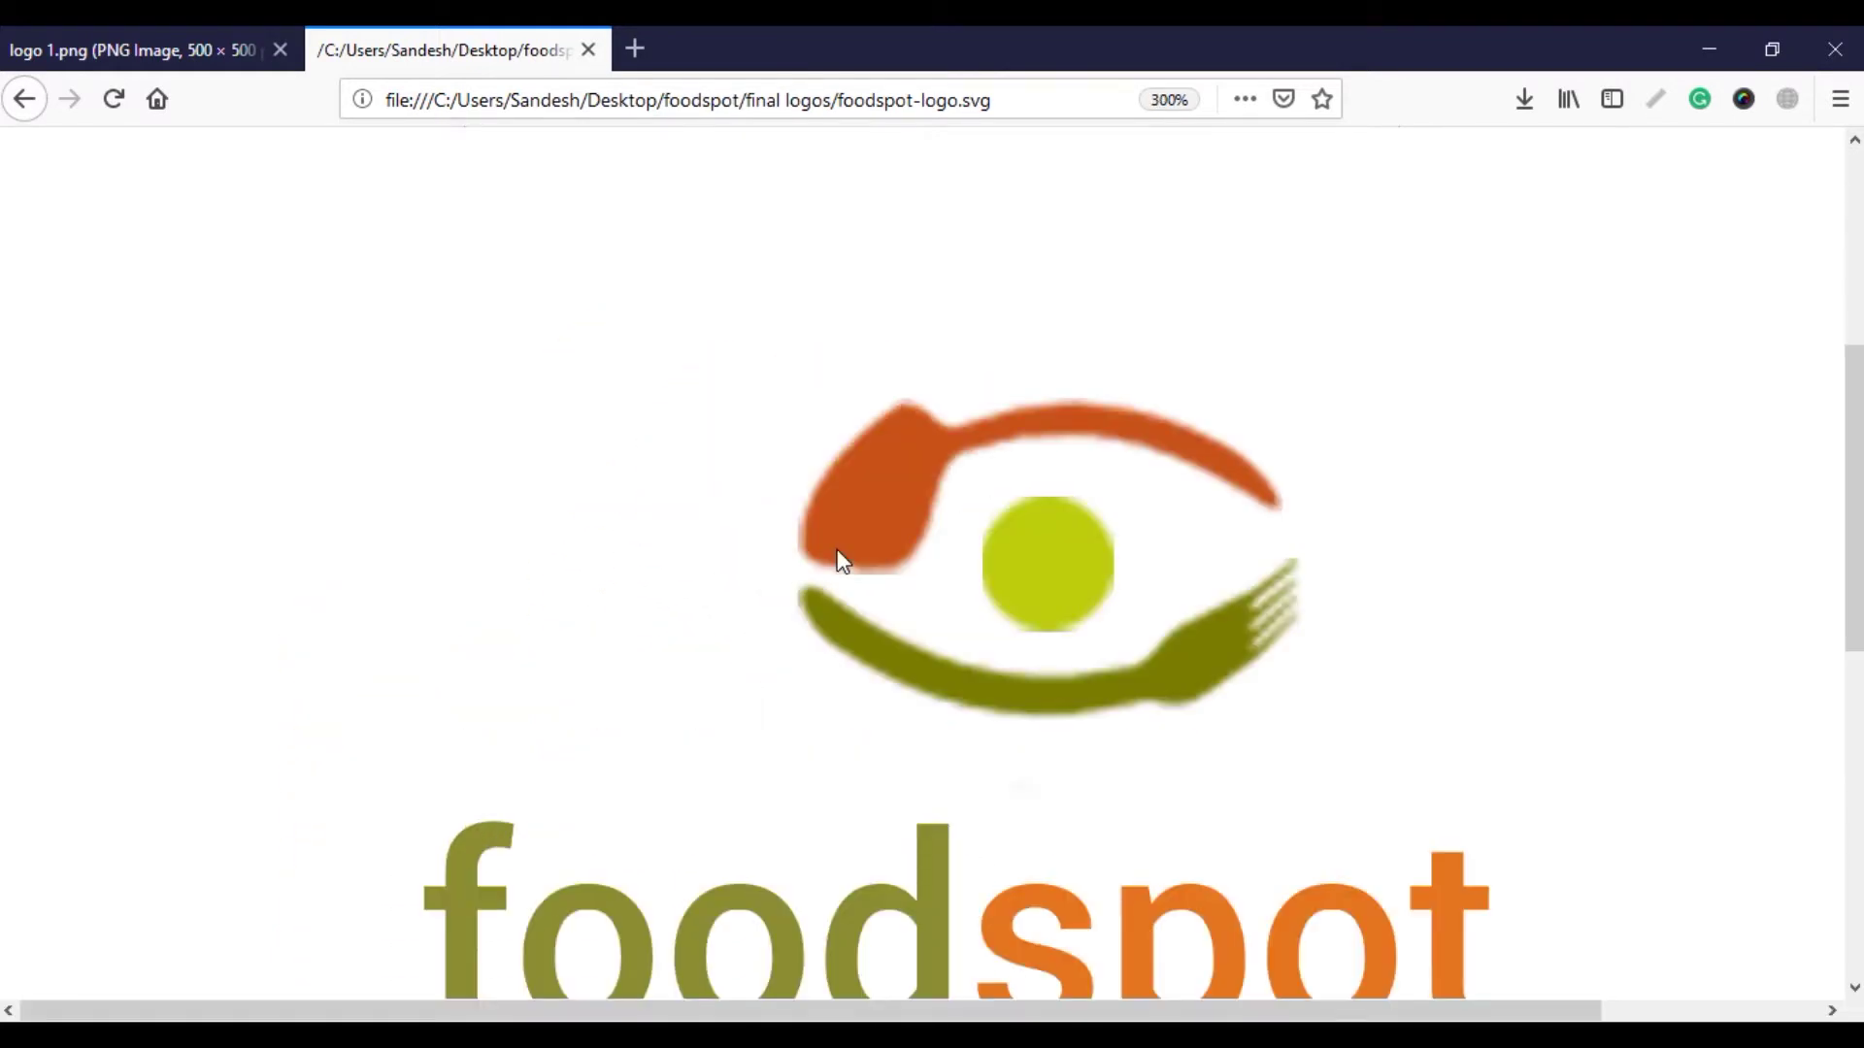
scroll(839, 558, "down", 3)
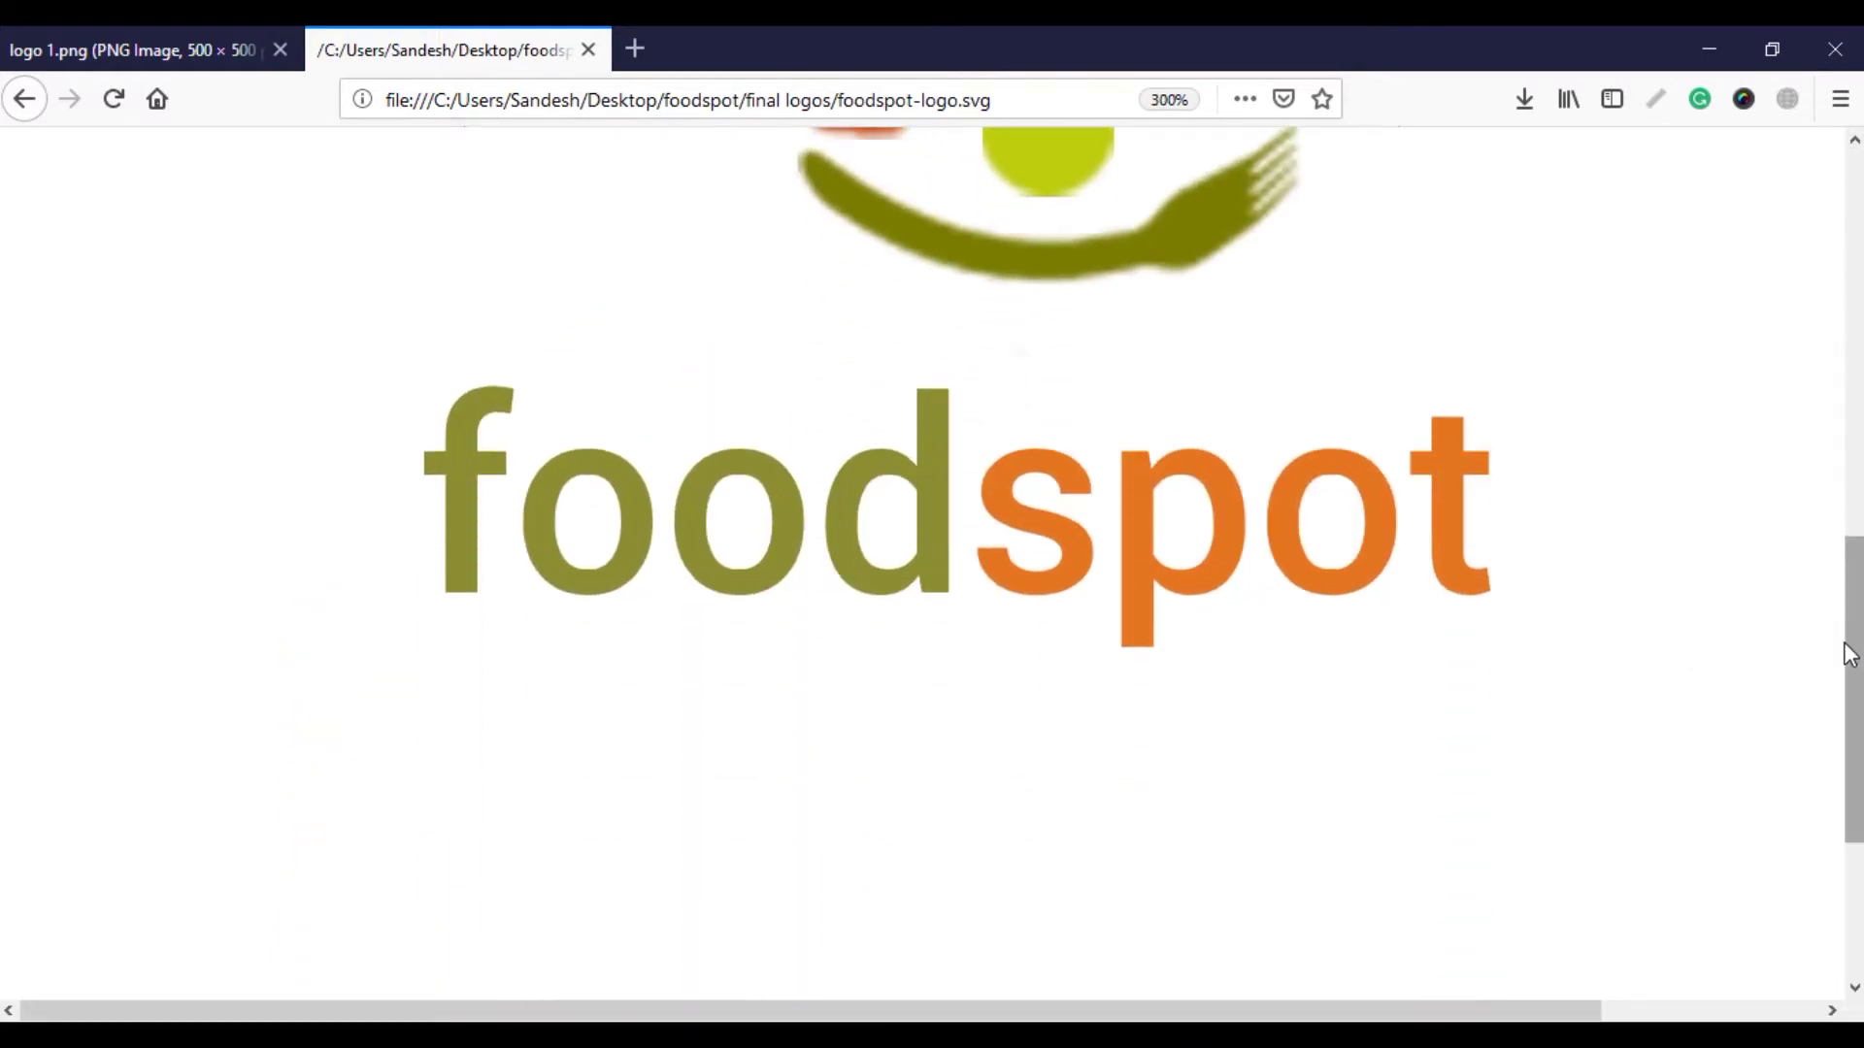
scroll(1856, 646, "up", 2)
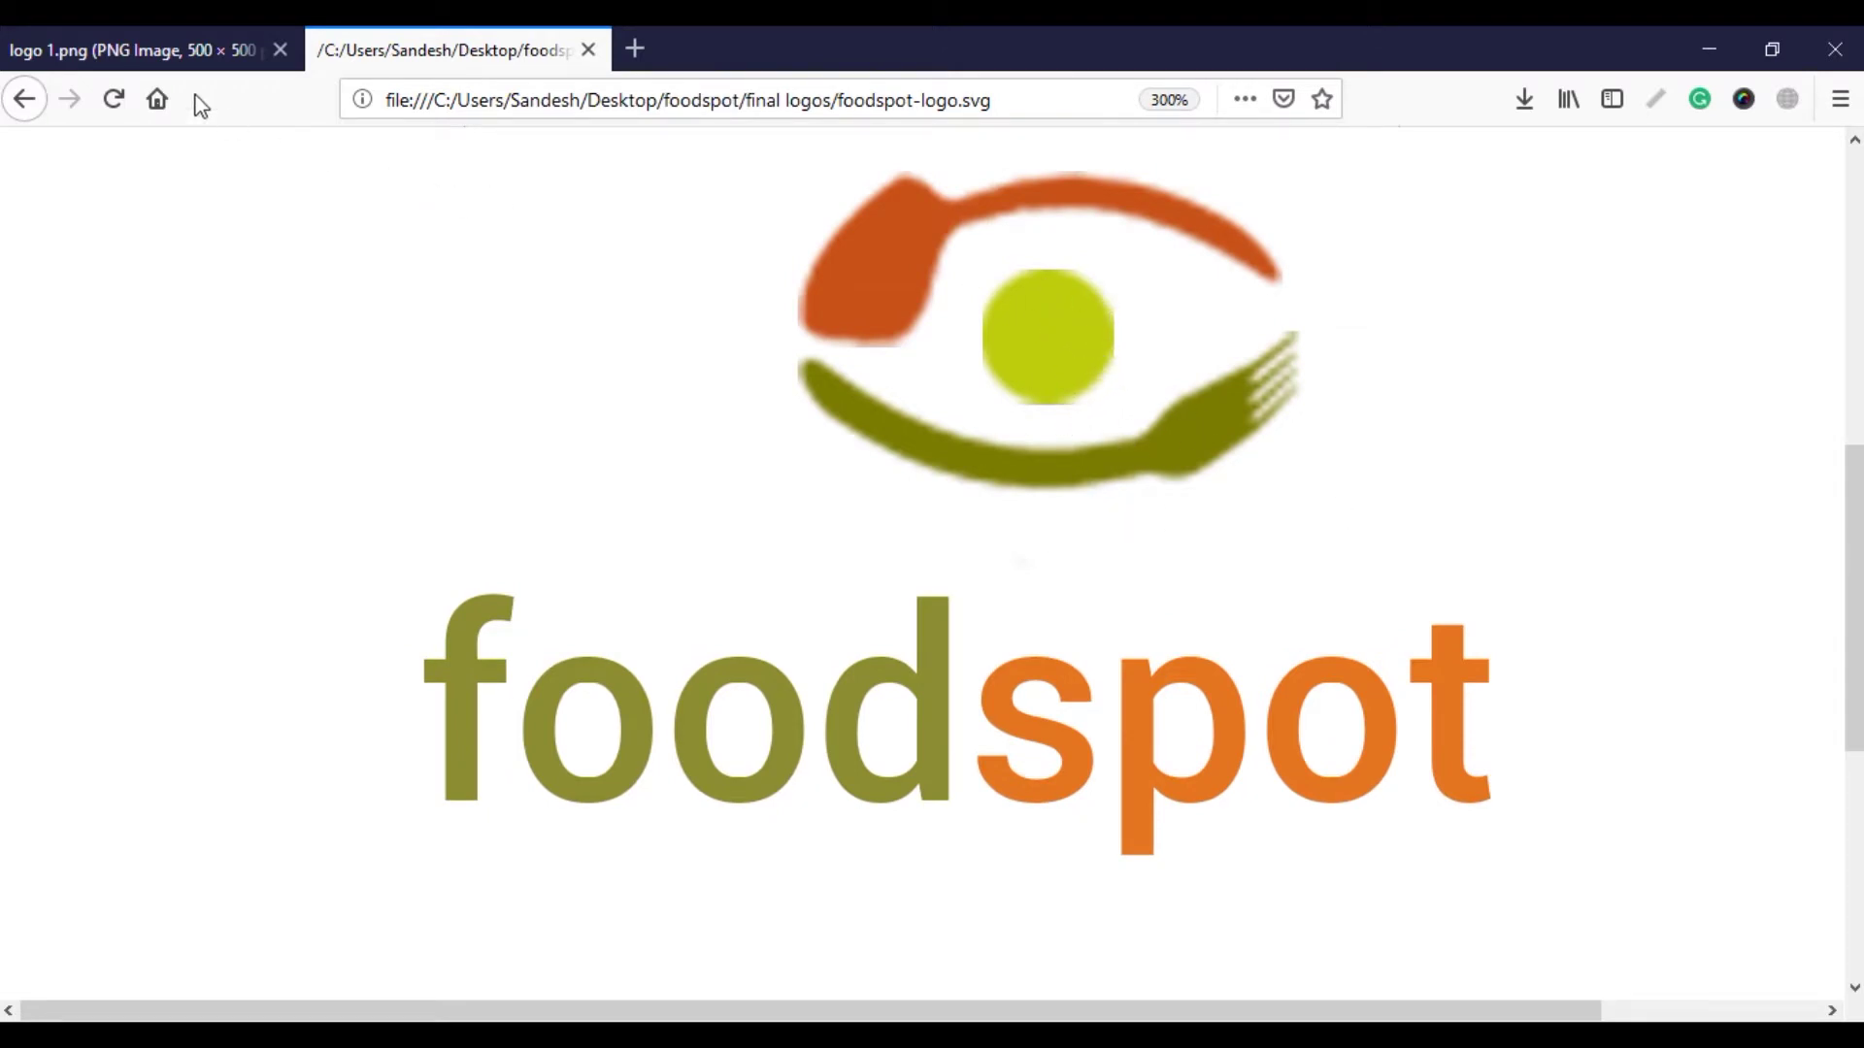
left_click(145, 50)
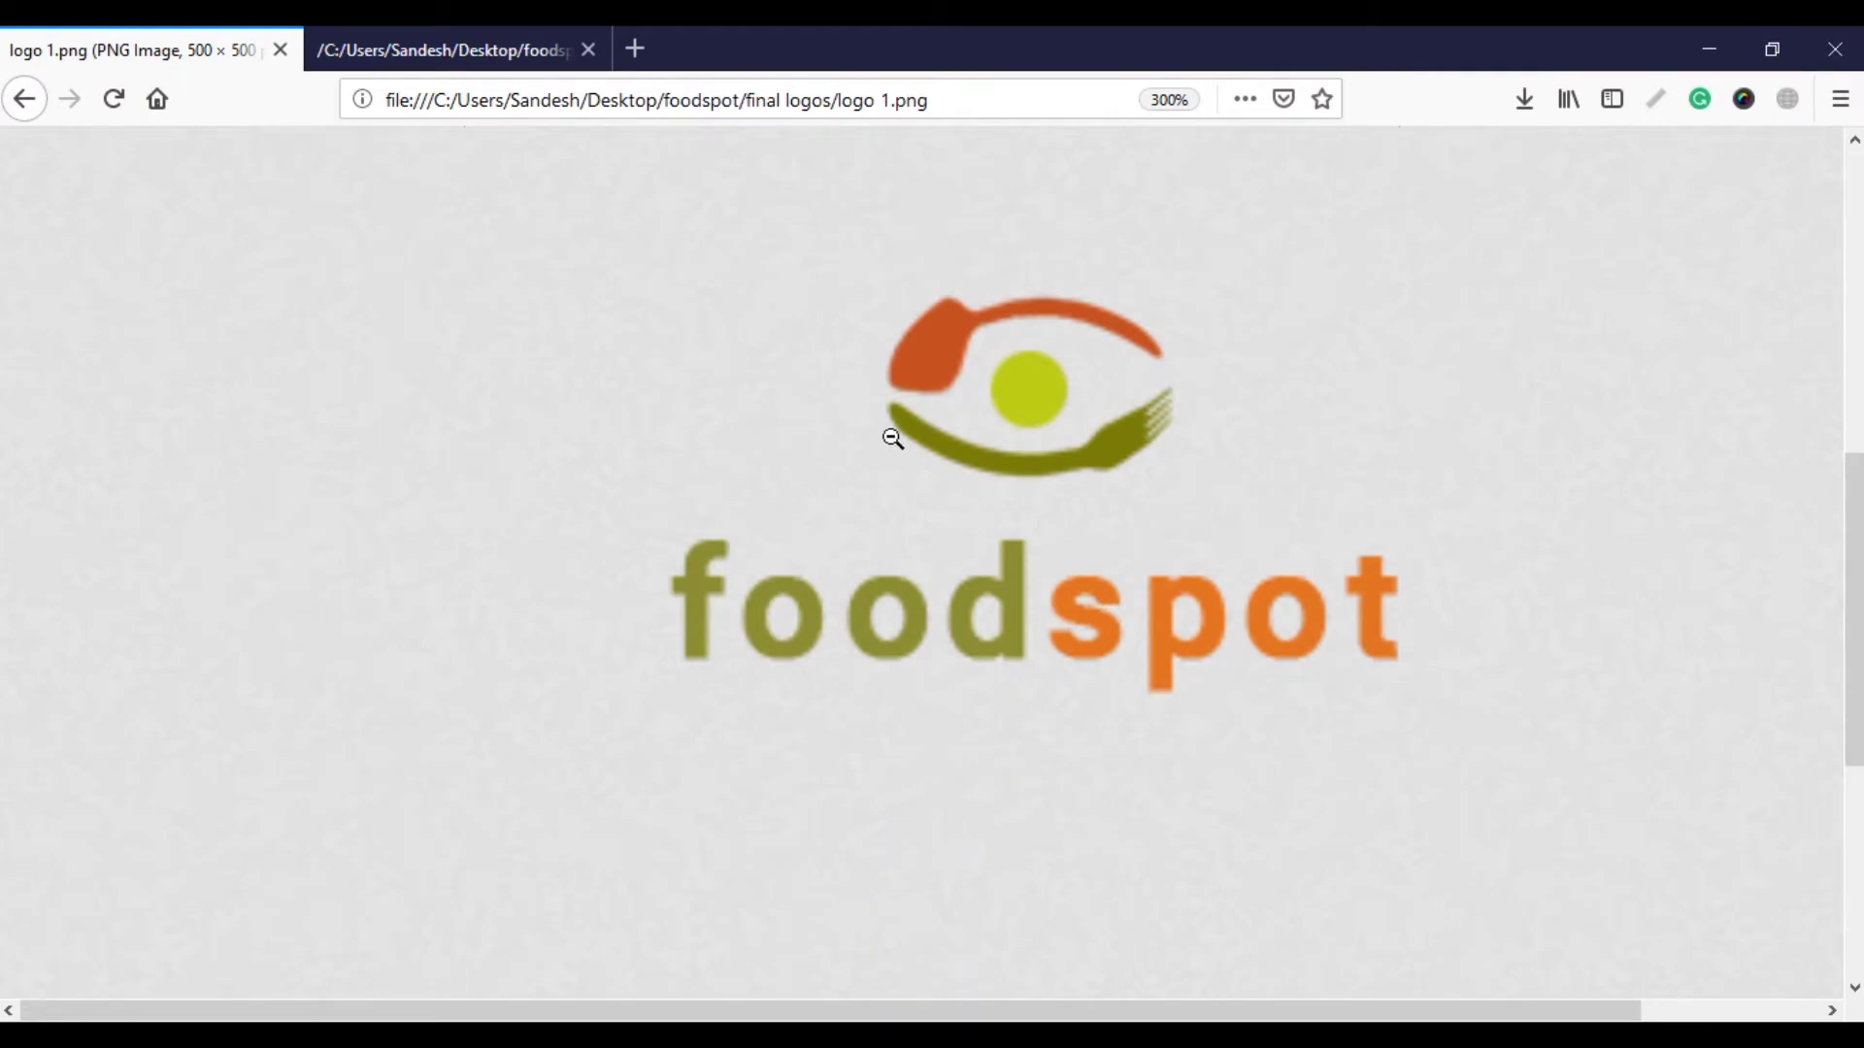
left_click(493, 39)
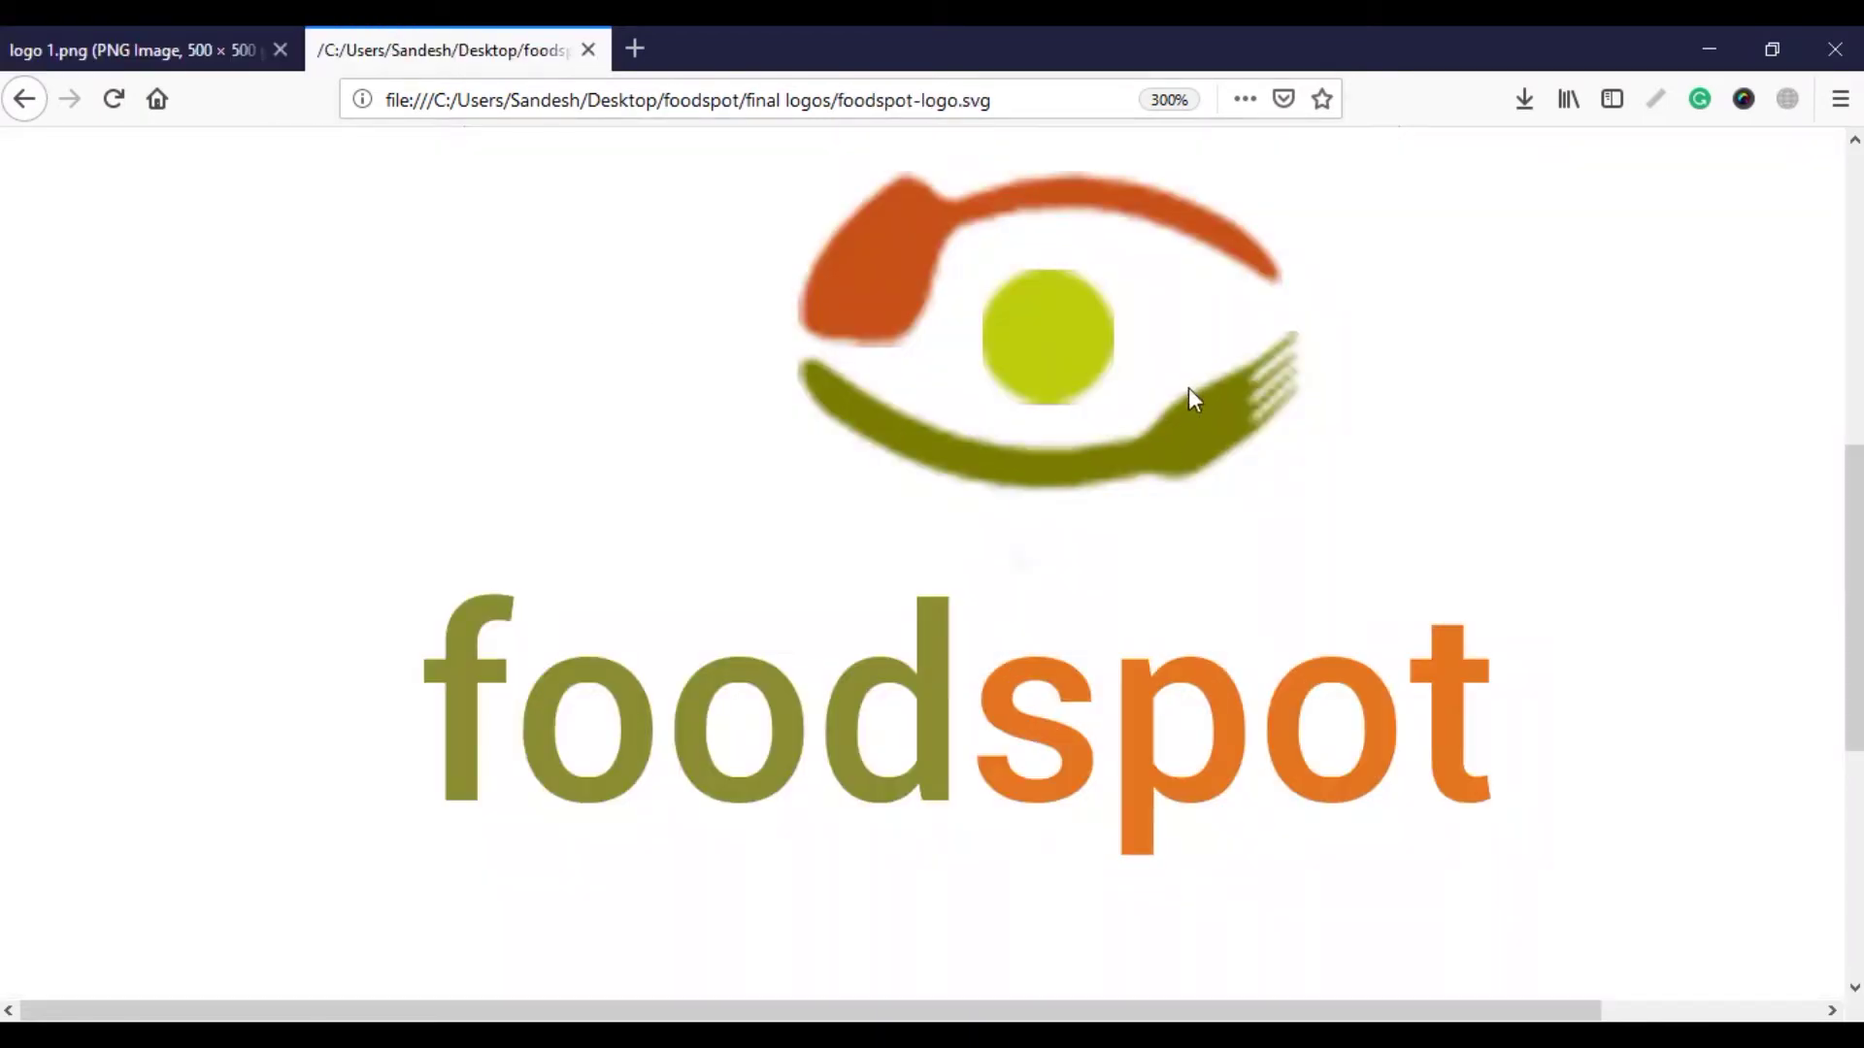
left_click(204, 56)
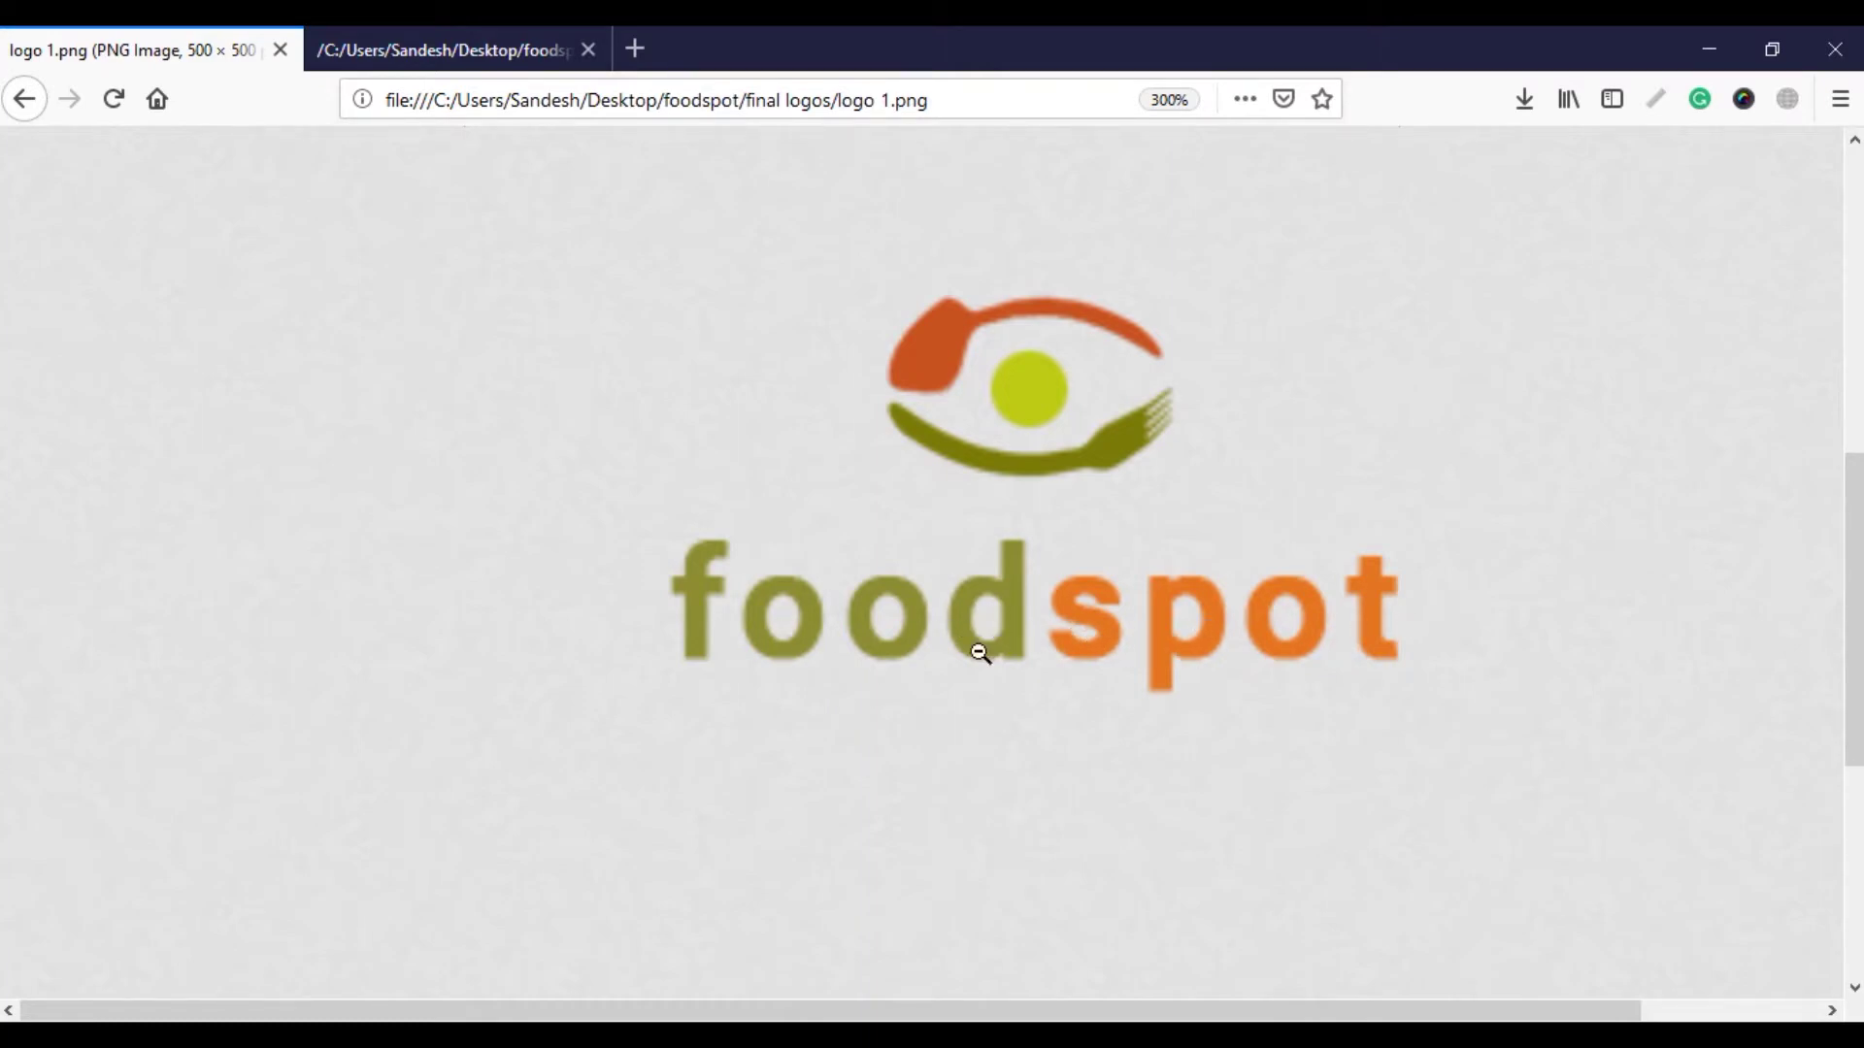
left_click(558, 54)
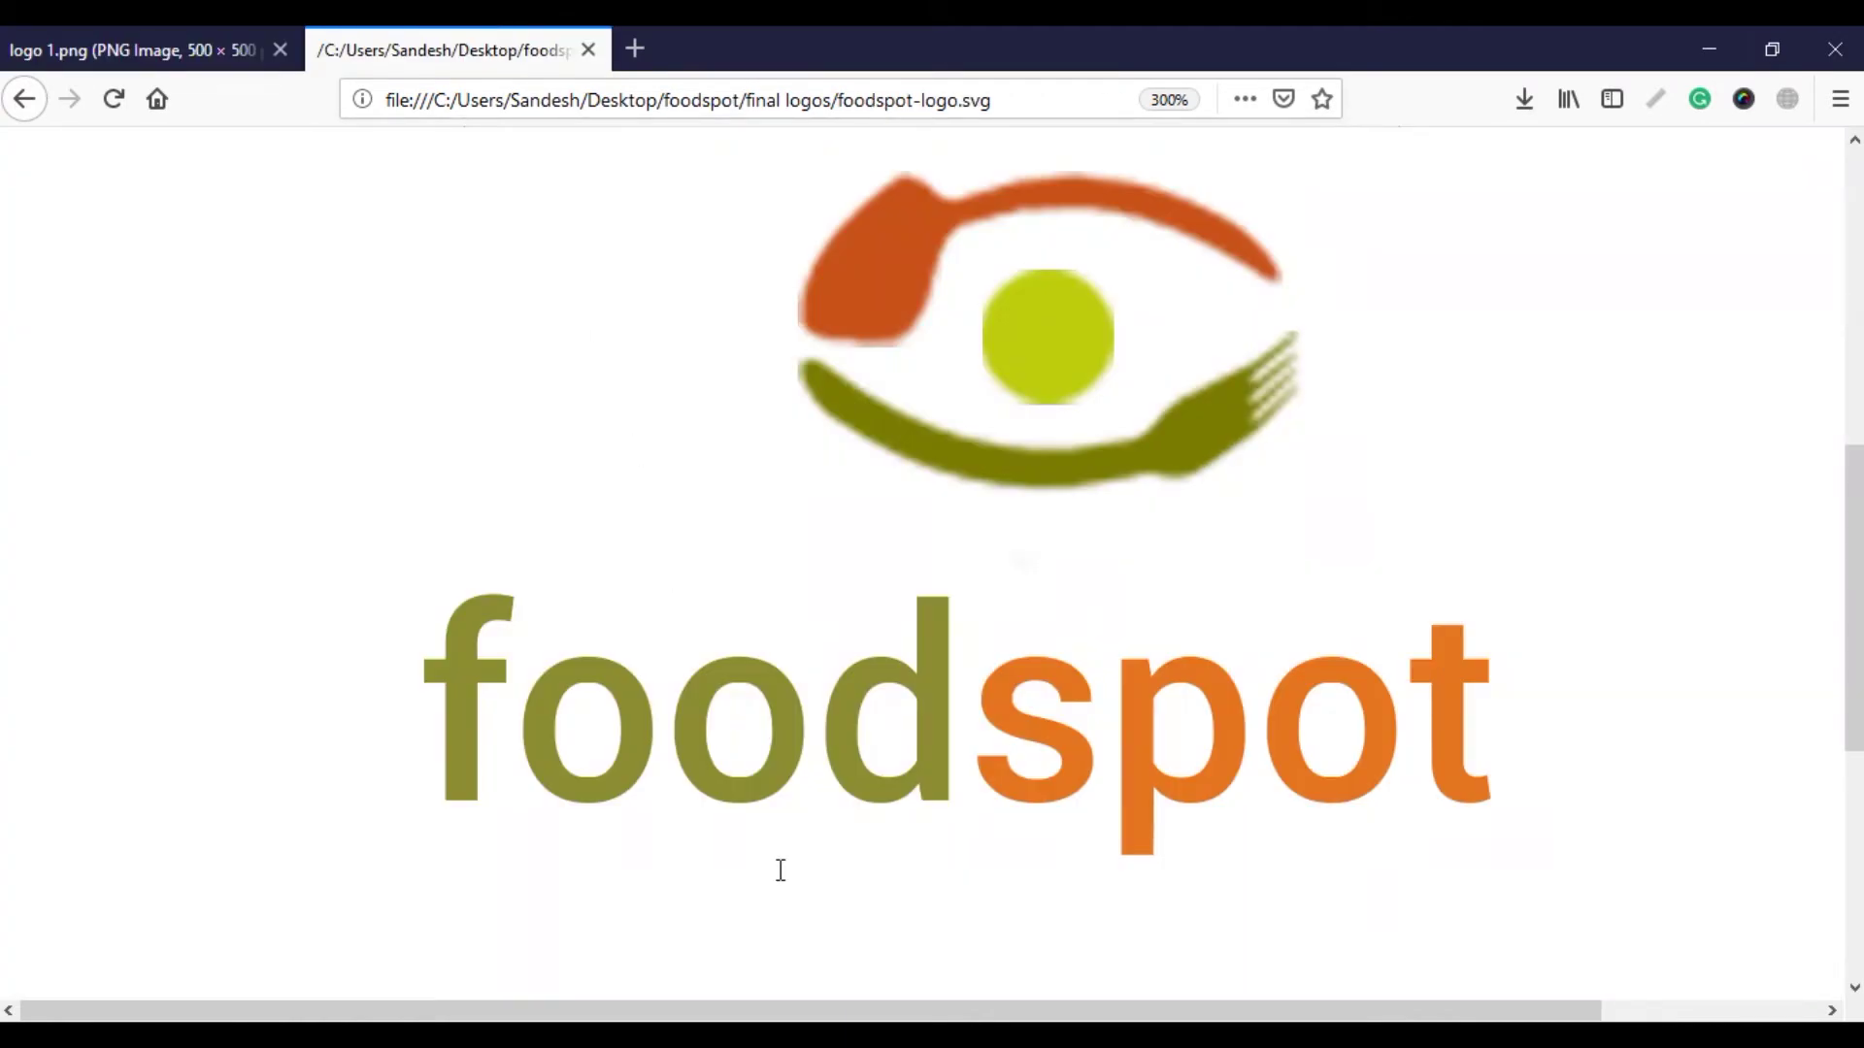
left_click_drag(647, 692, 1563, 720)
left_click(1570, 721)
Switch to Photoshop and open Export As from File > Export.
key("alt+Tab")
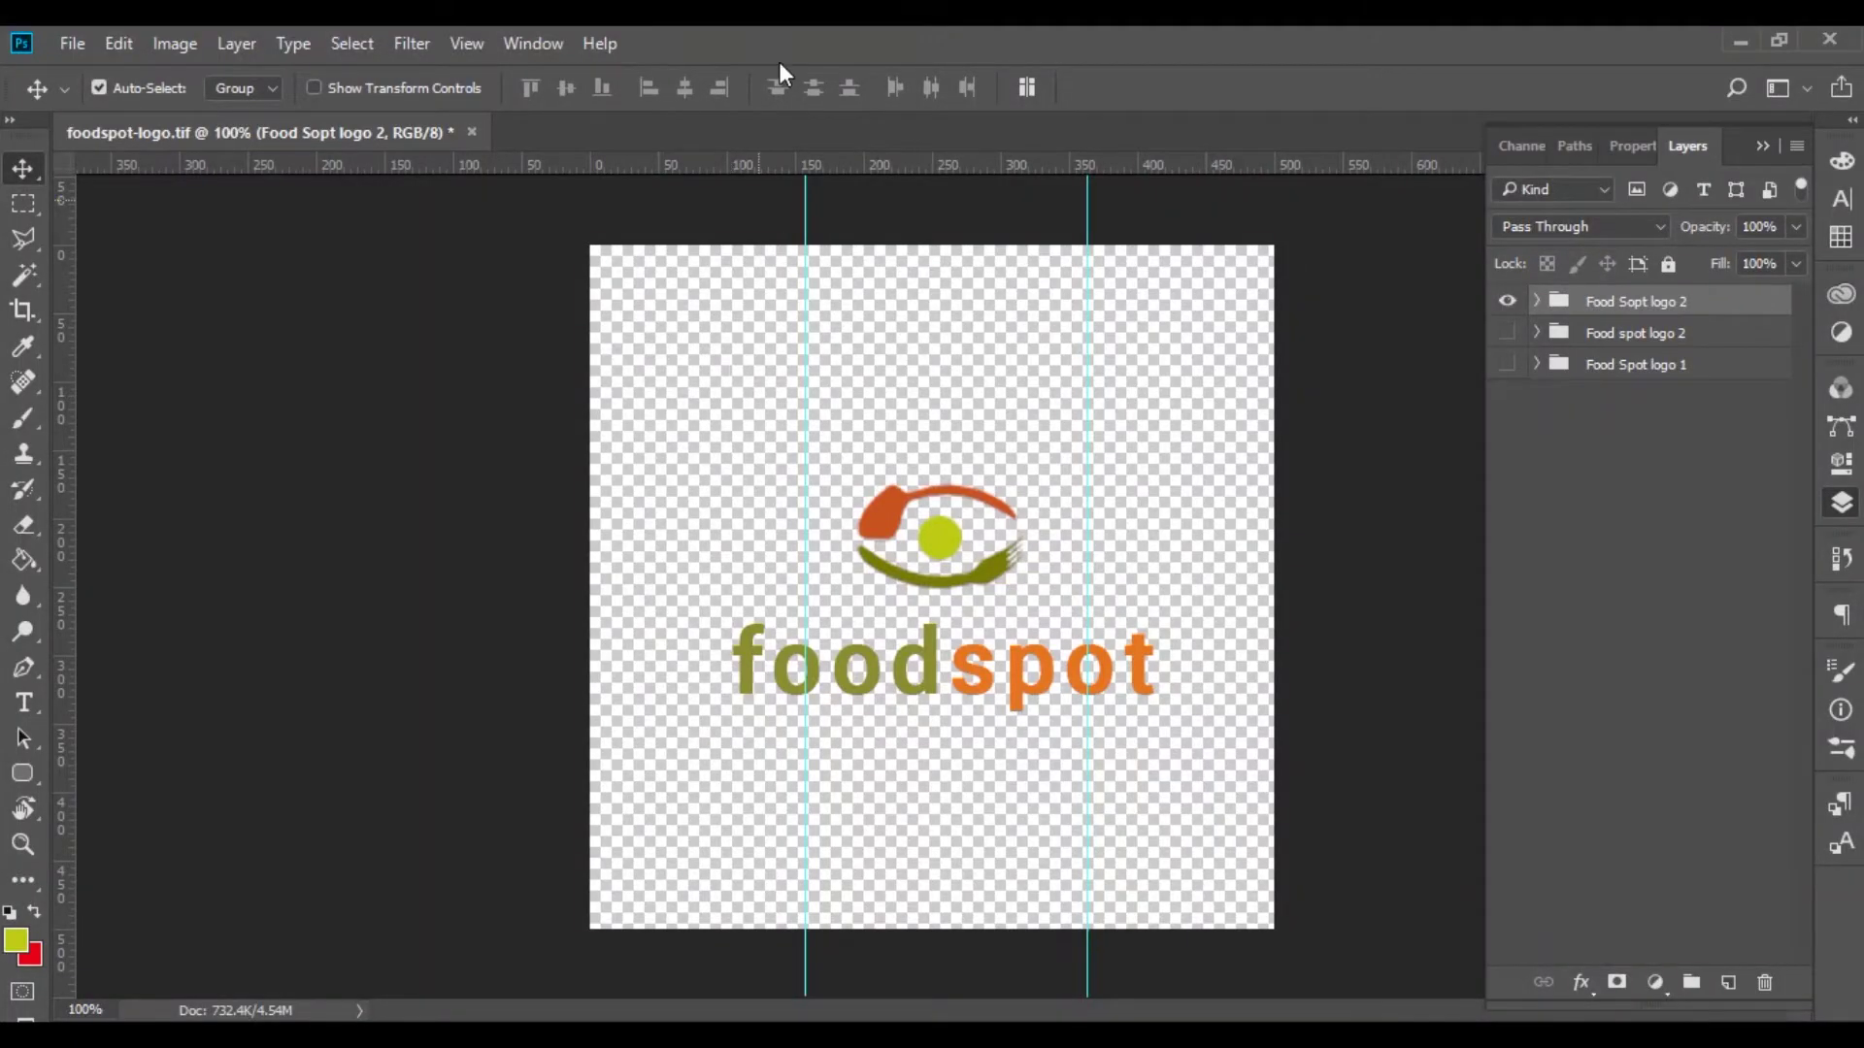
left_click(74, 43)
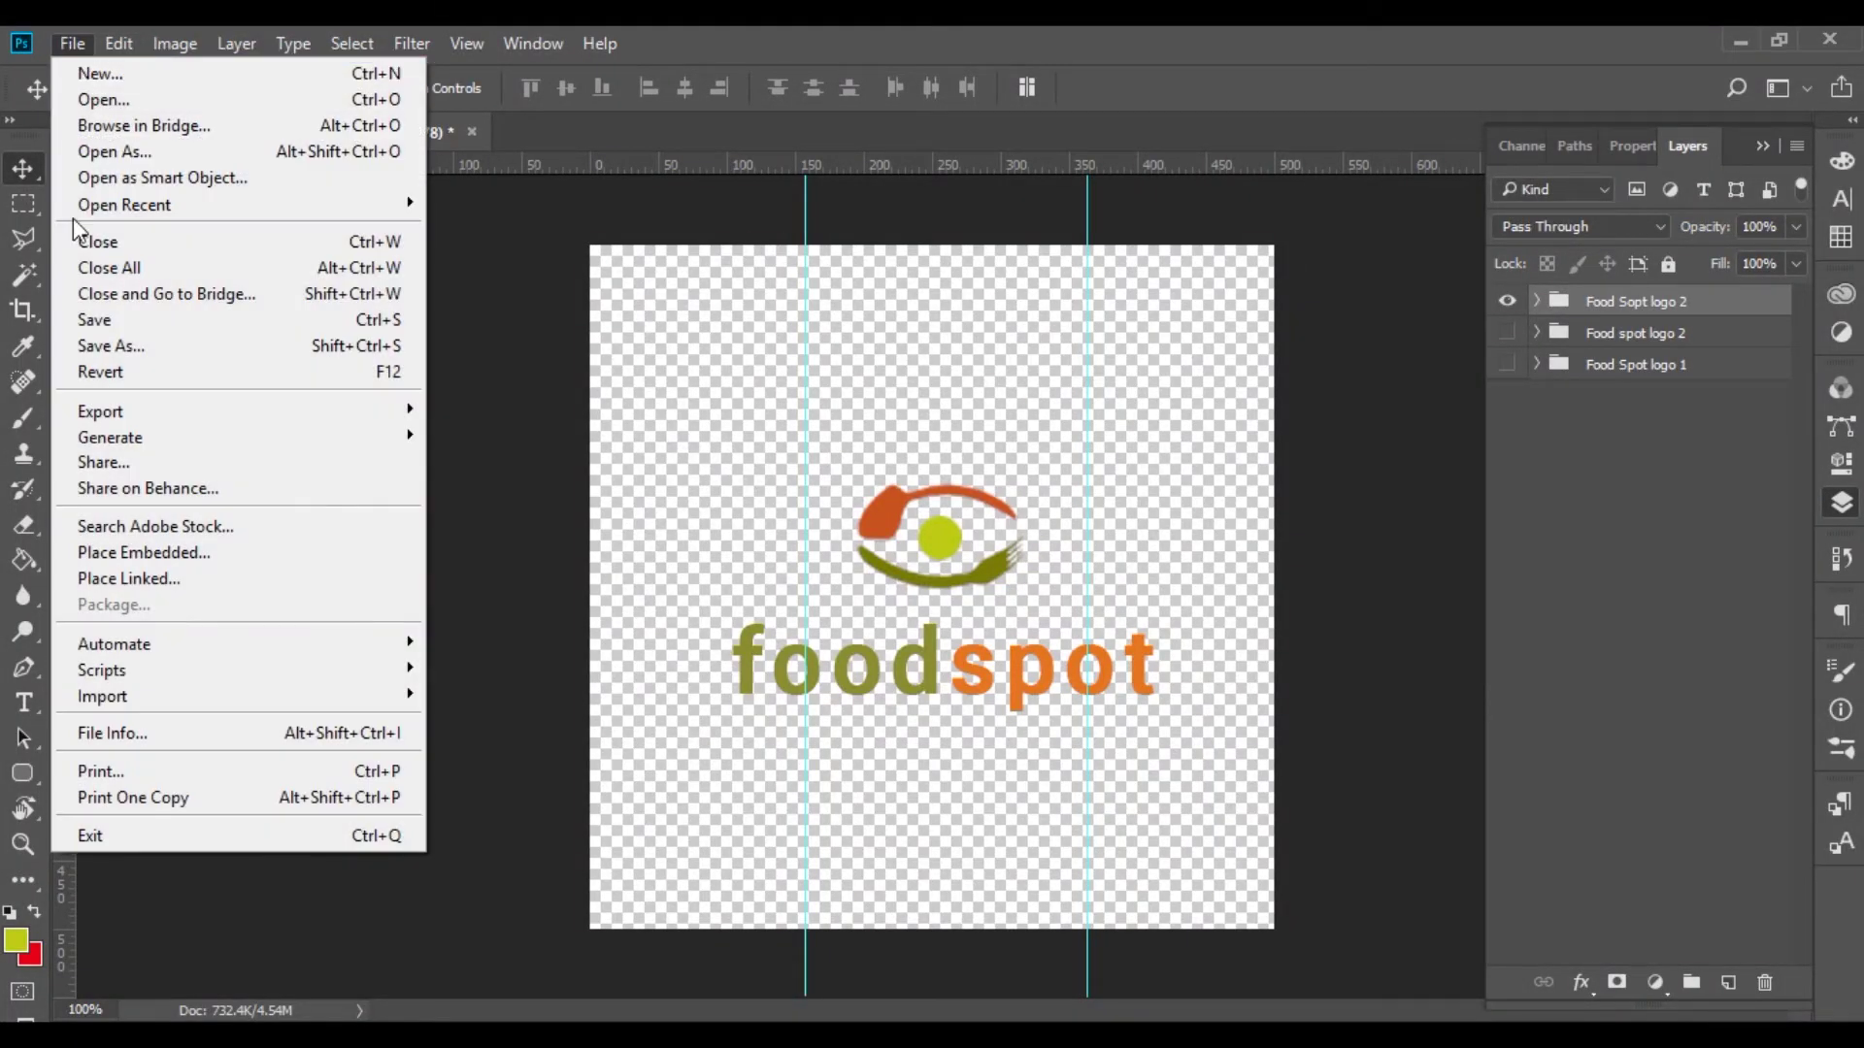
mouse_move(304, 447)
mouse_move(336, 406)
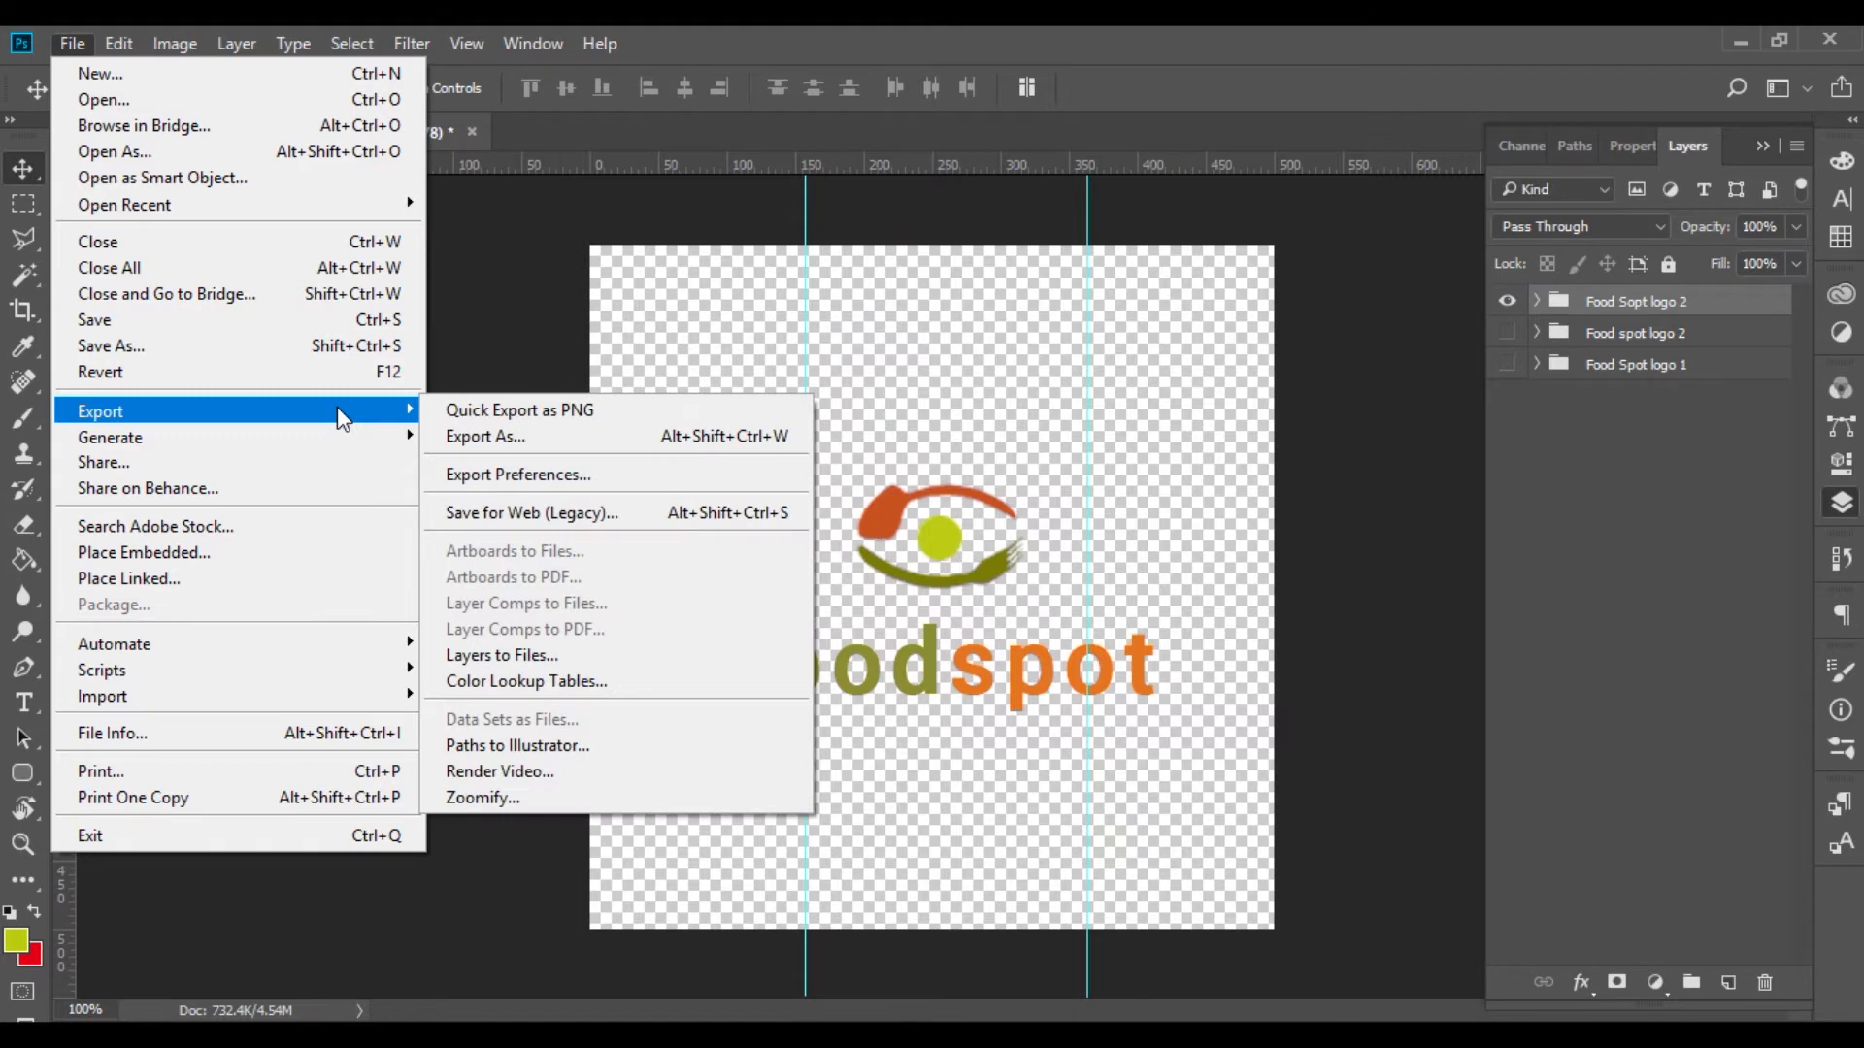
left_click(1105, 27)
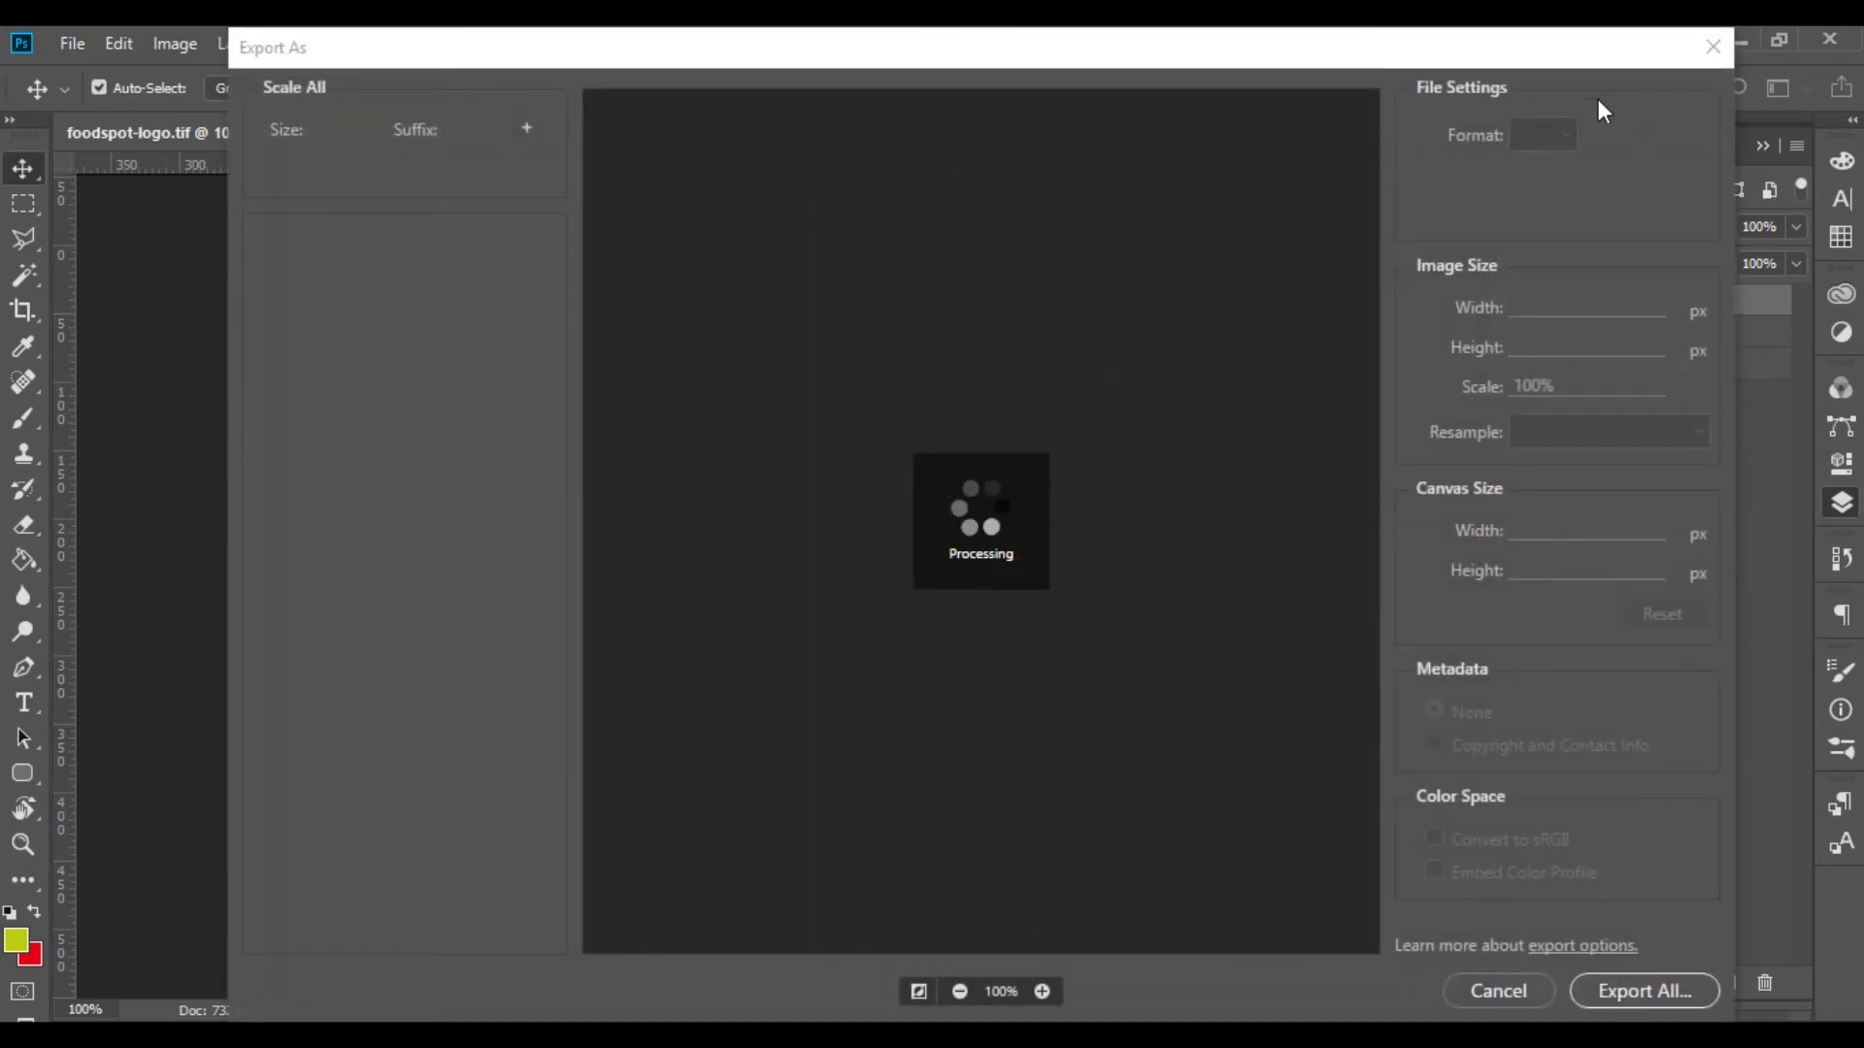
Leave SVG as the format, close Export As, and swap Food Sopt logo 2 for Food spot logo 2.
left_click(1565, 131)
left_click(1565, 131)
left_click(1565, 131)
left_click(1564, 131)
left_click(1713, 47)
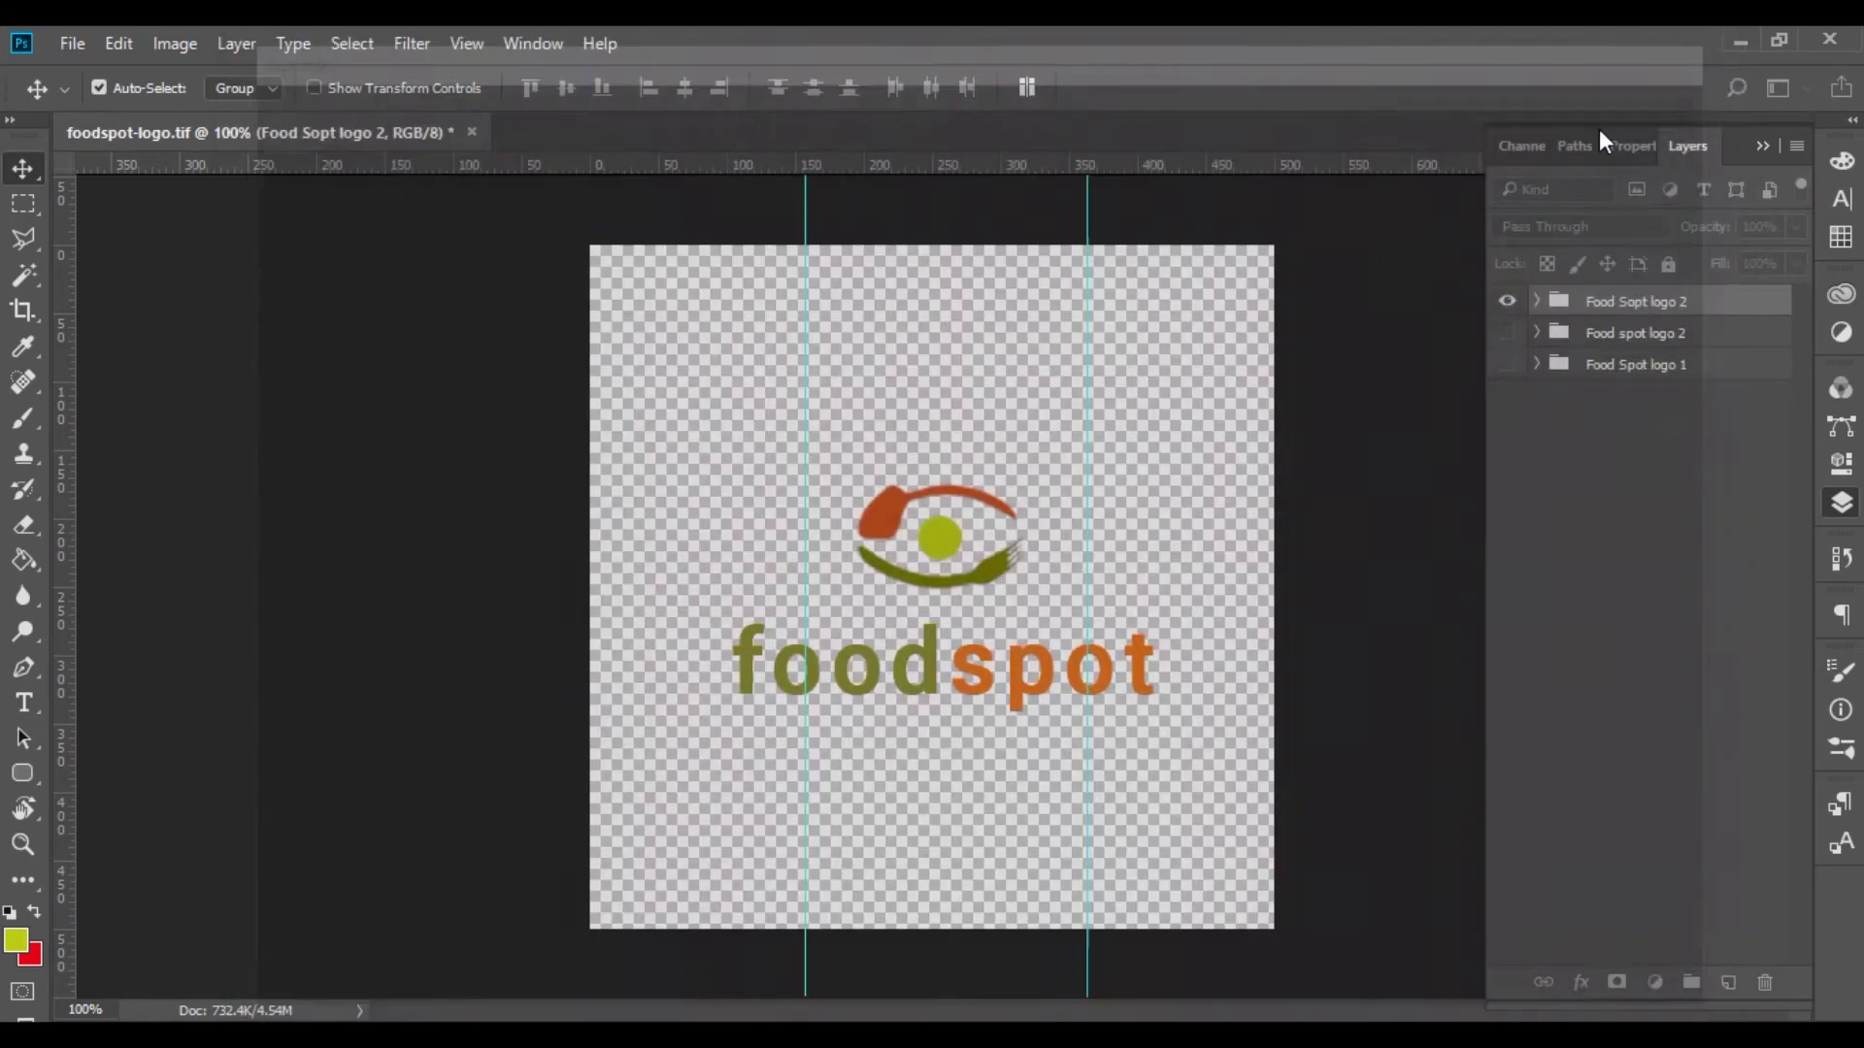
left_click(1506, 301)
left_click(1506, 333)
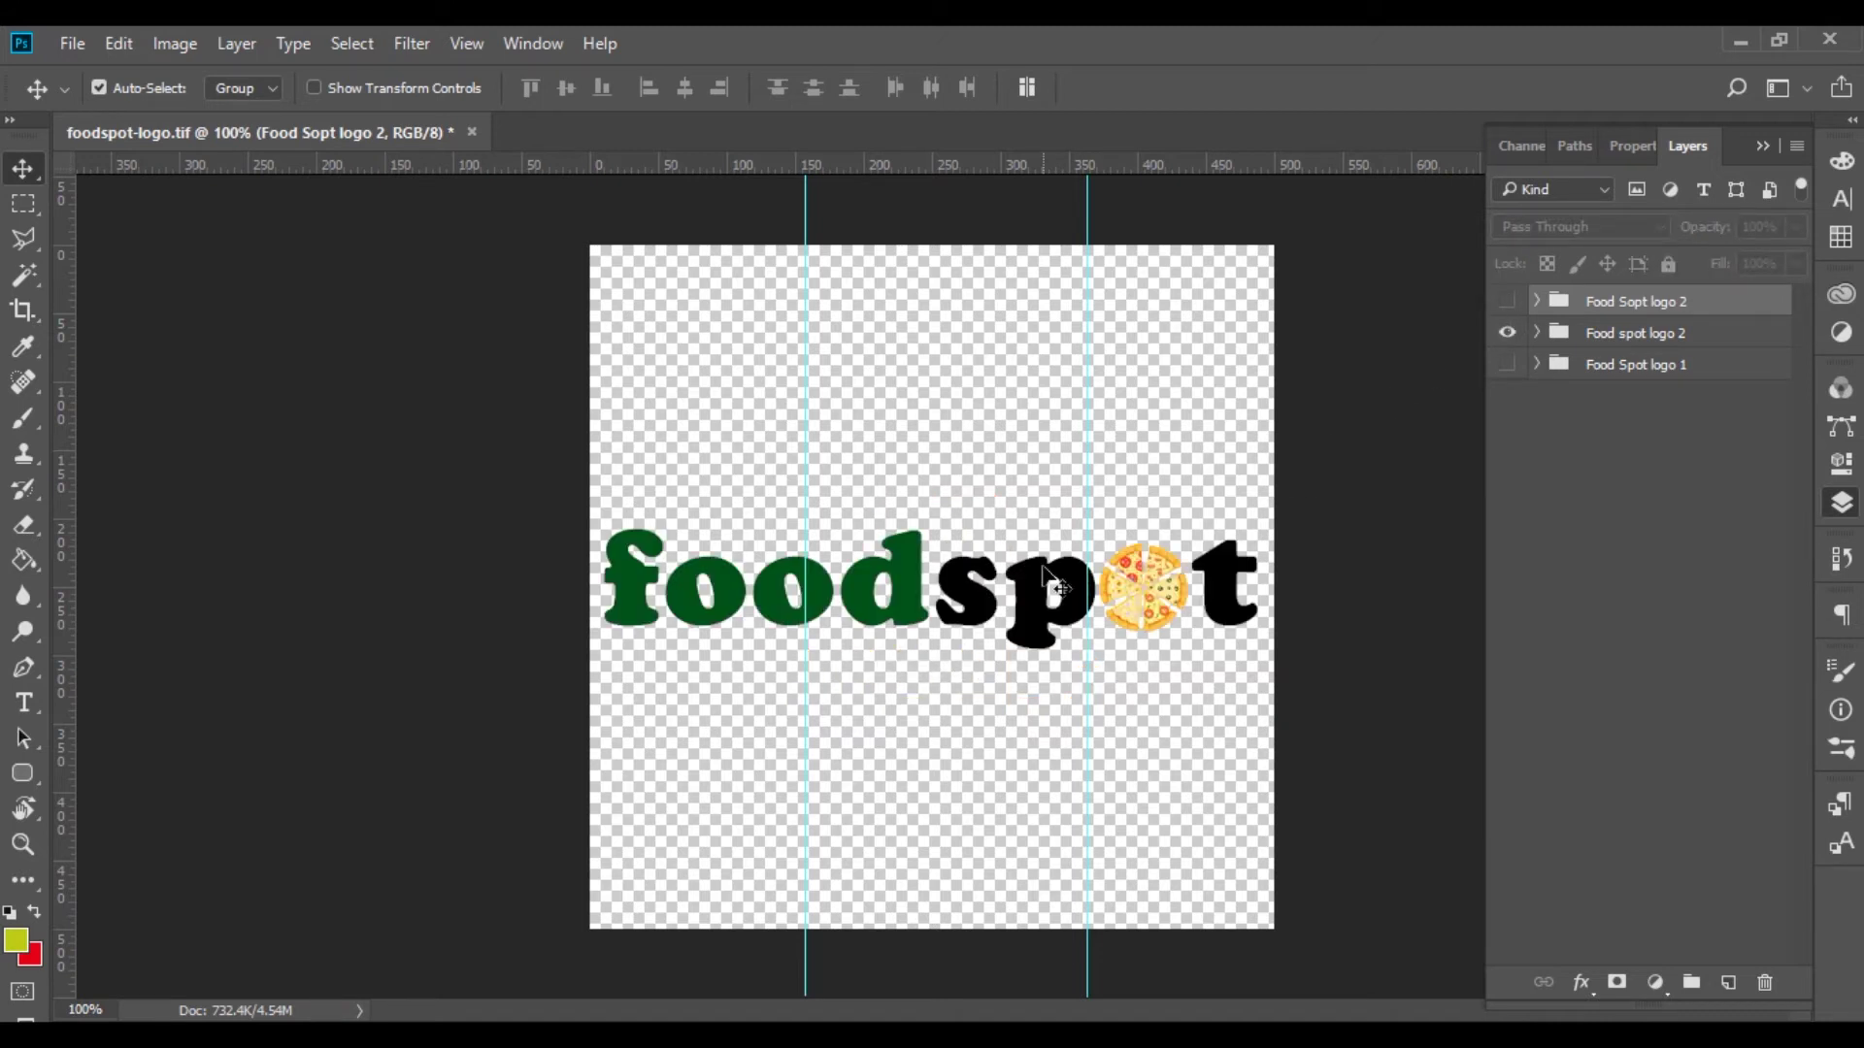
key("t")
left_click_drag(1109, 602, 1189, 594)
left_click(1189, 594)
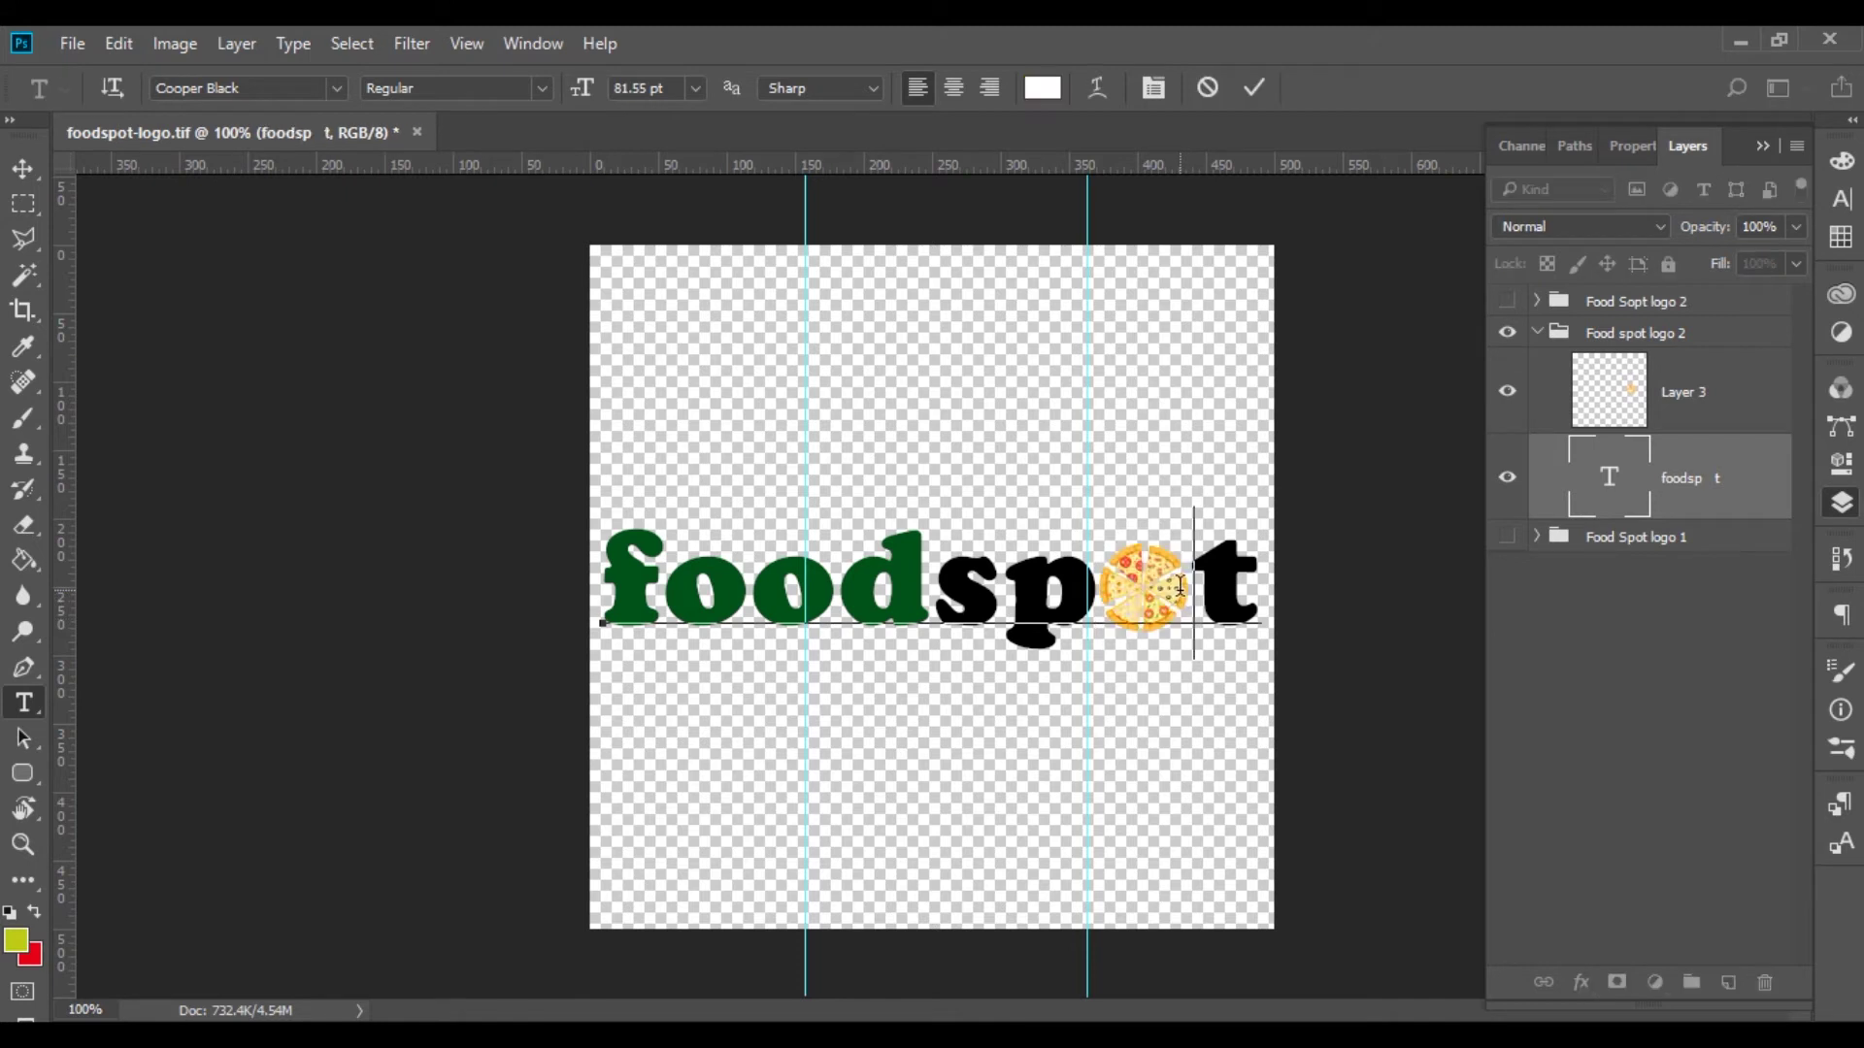
left_click(72, 43)
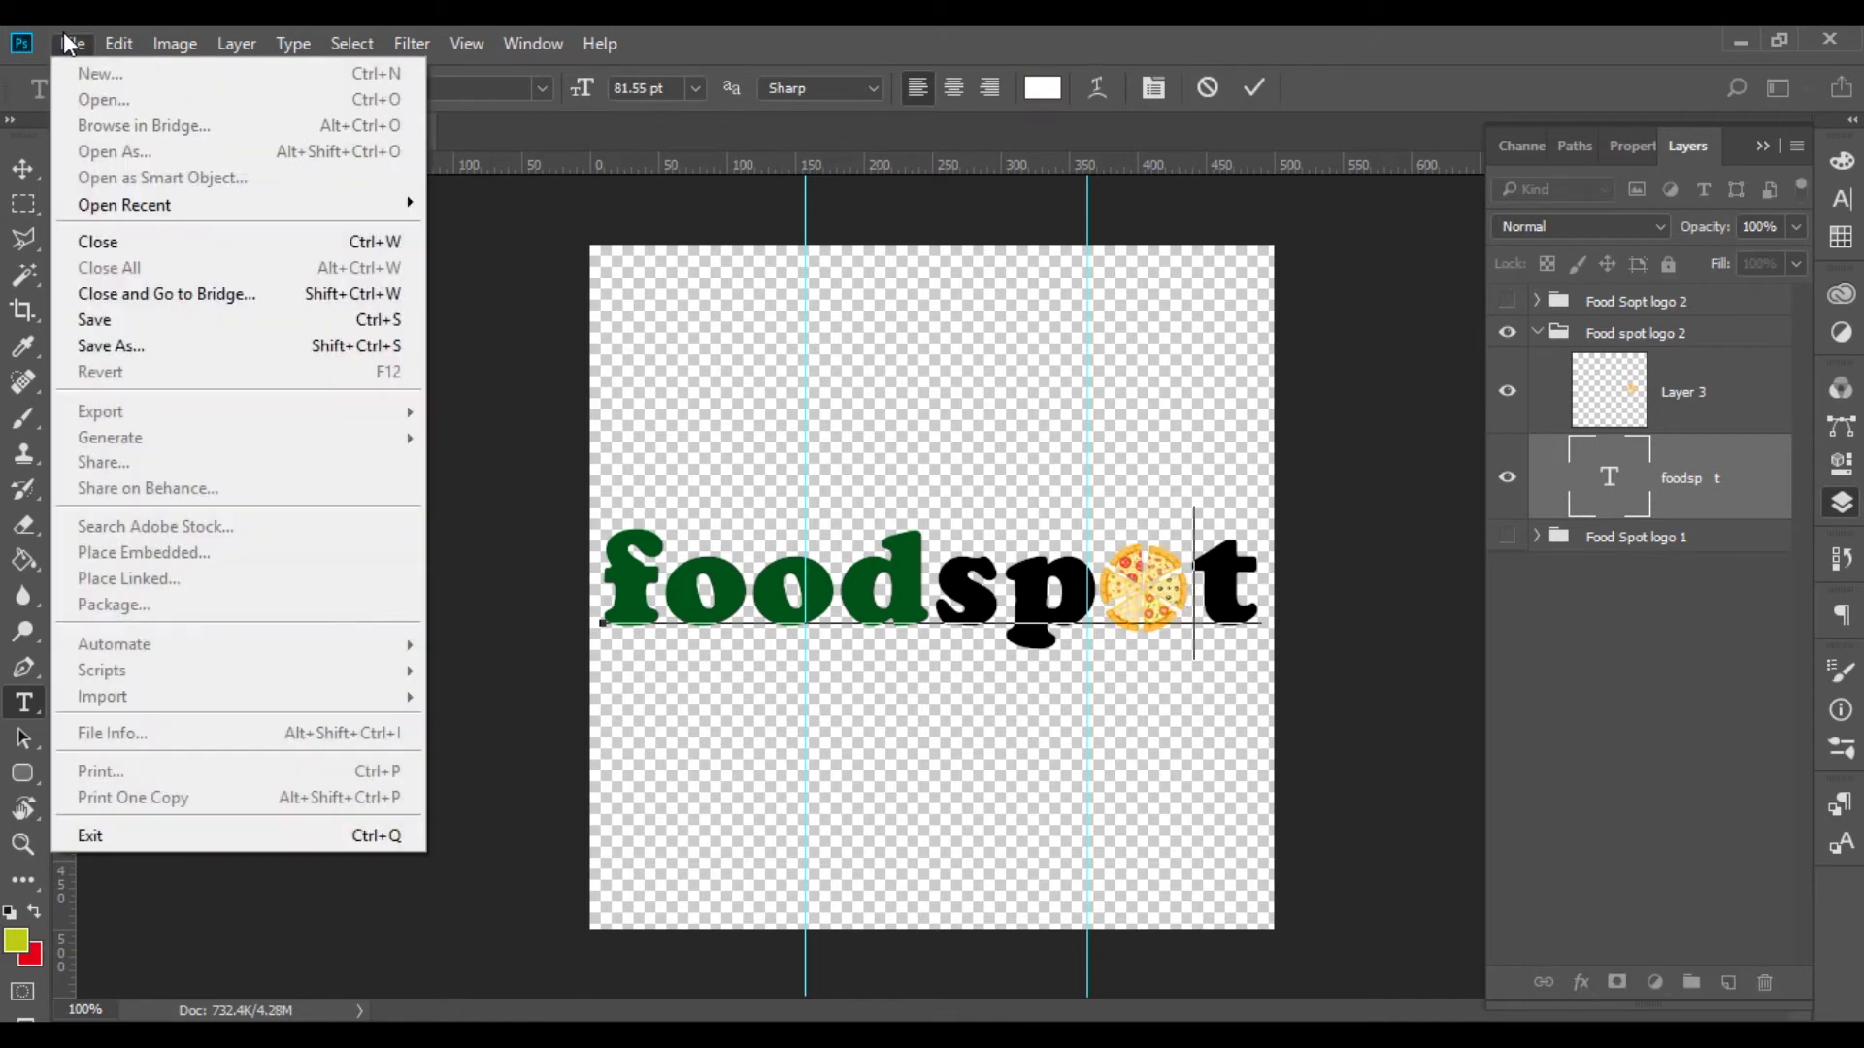
left_click(72, 43)
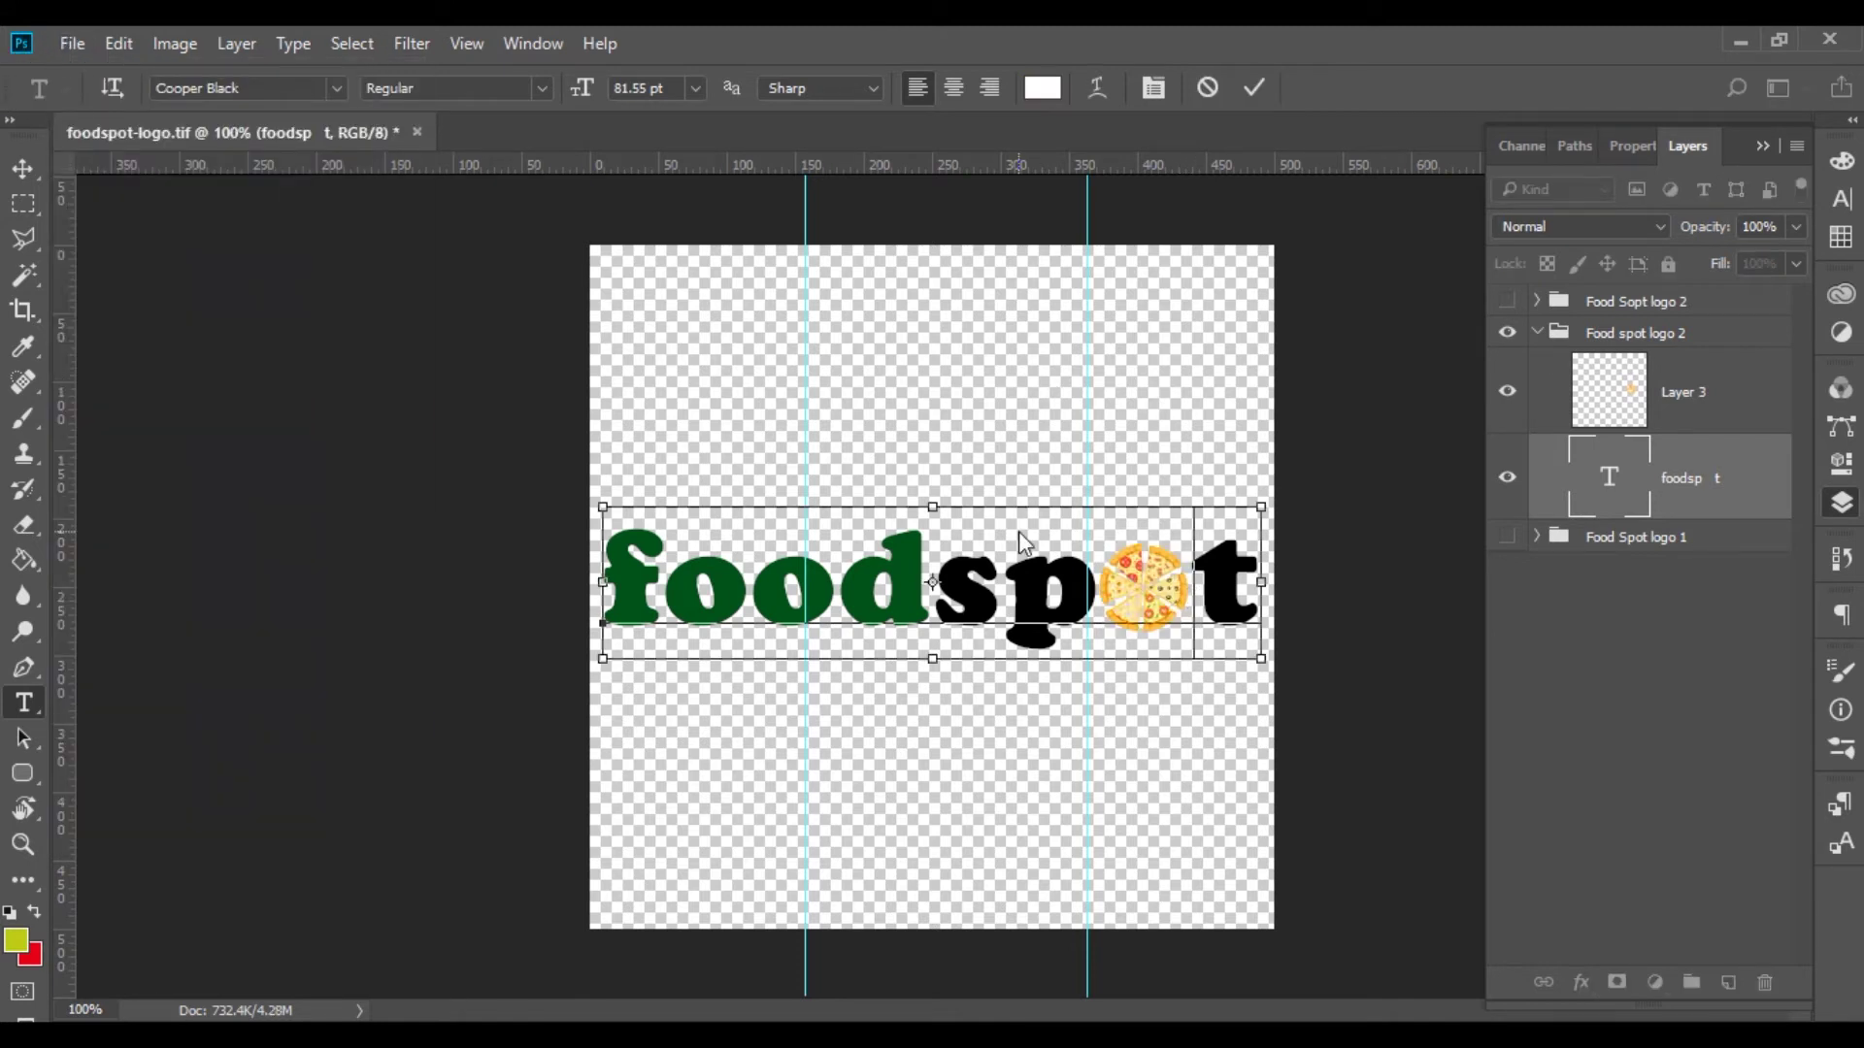
key("ctrl+Return")
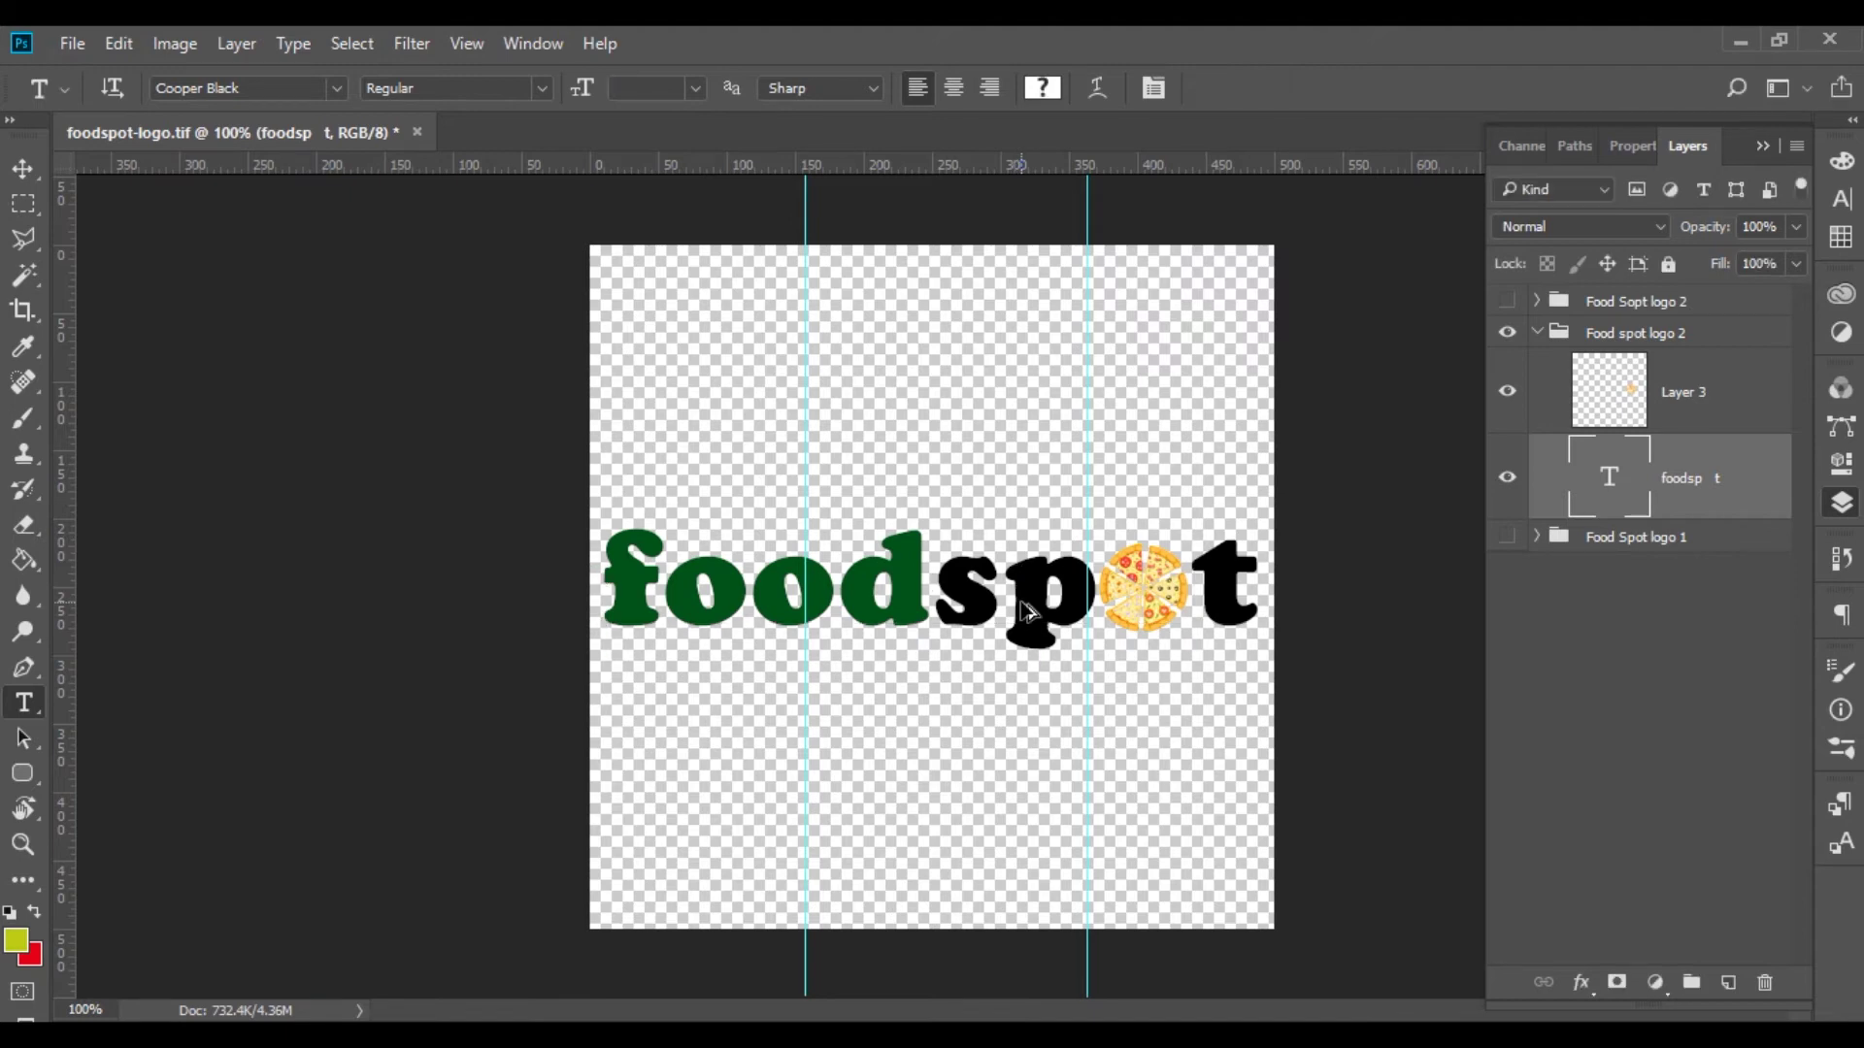
key("ctrl+alt+shift+w")
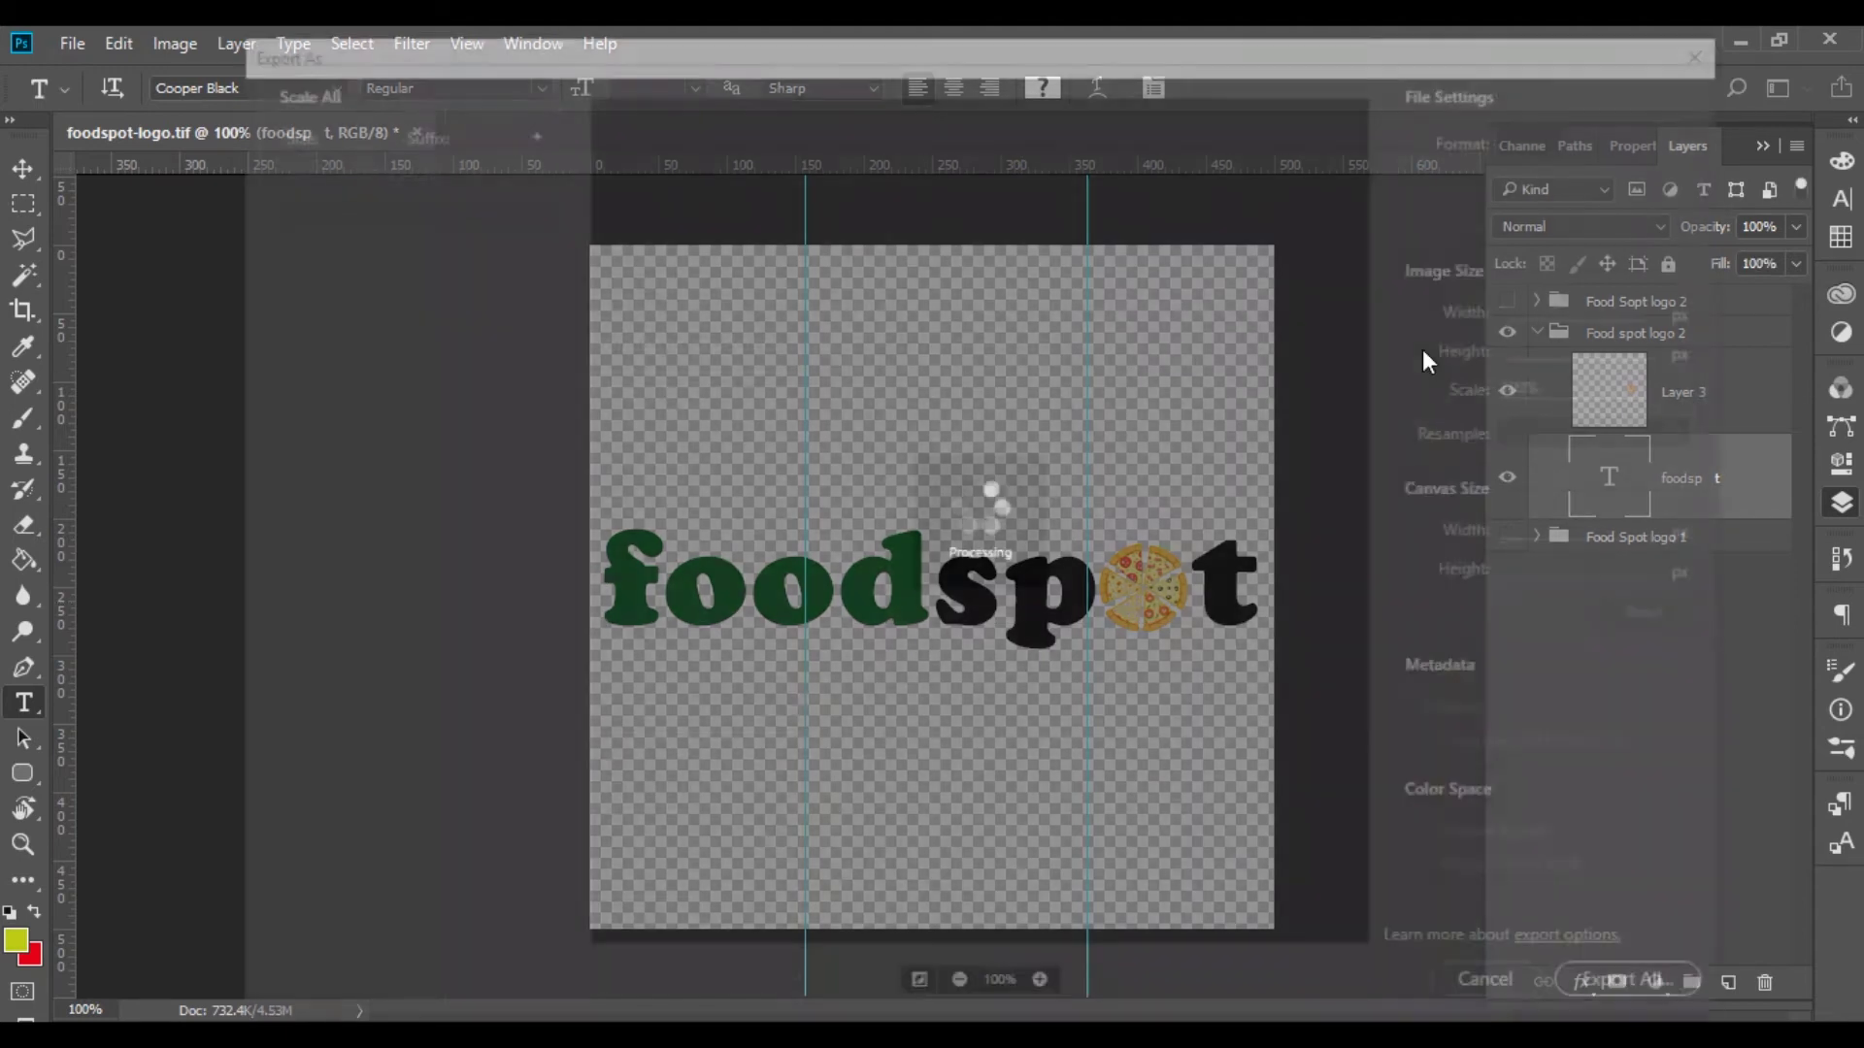
left_click(1565, 142)
left_click(1563, 136)
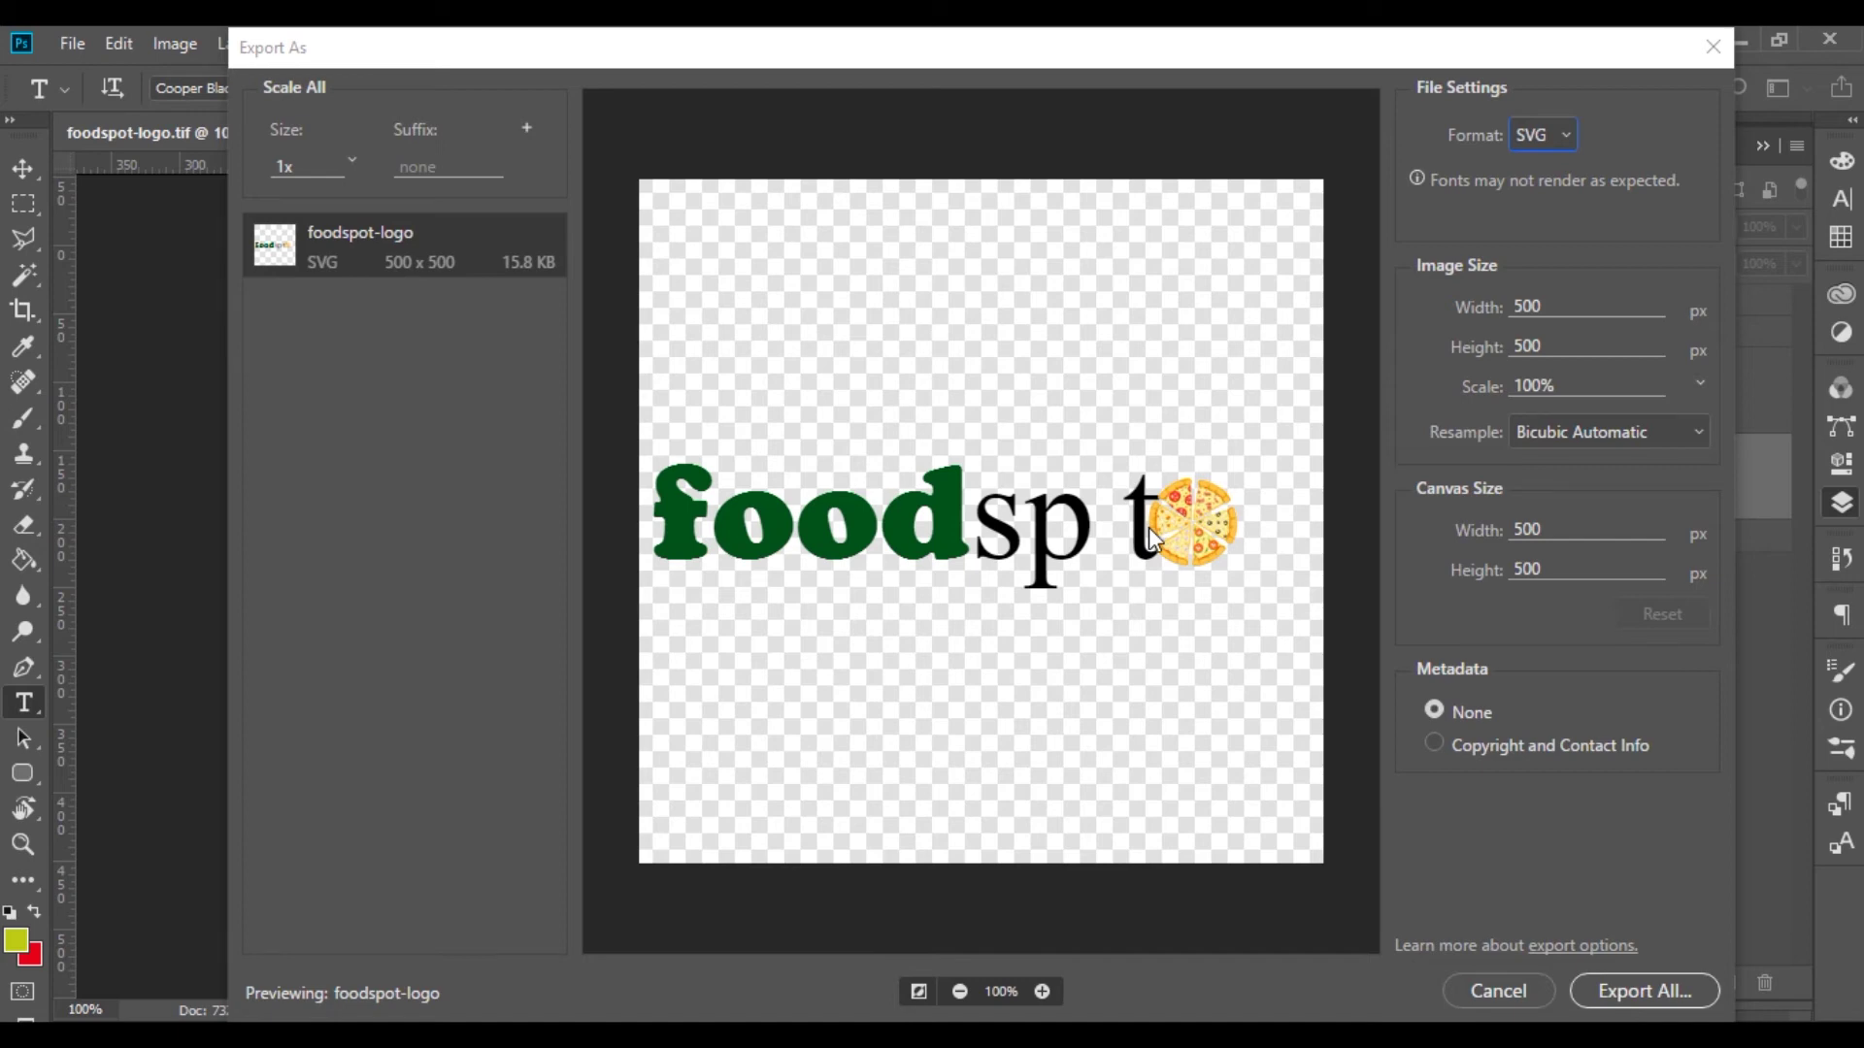
Close the export preview, then hide Food spot logo 2 and show Food Spot logo 1.
left_click(1712, 46)
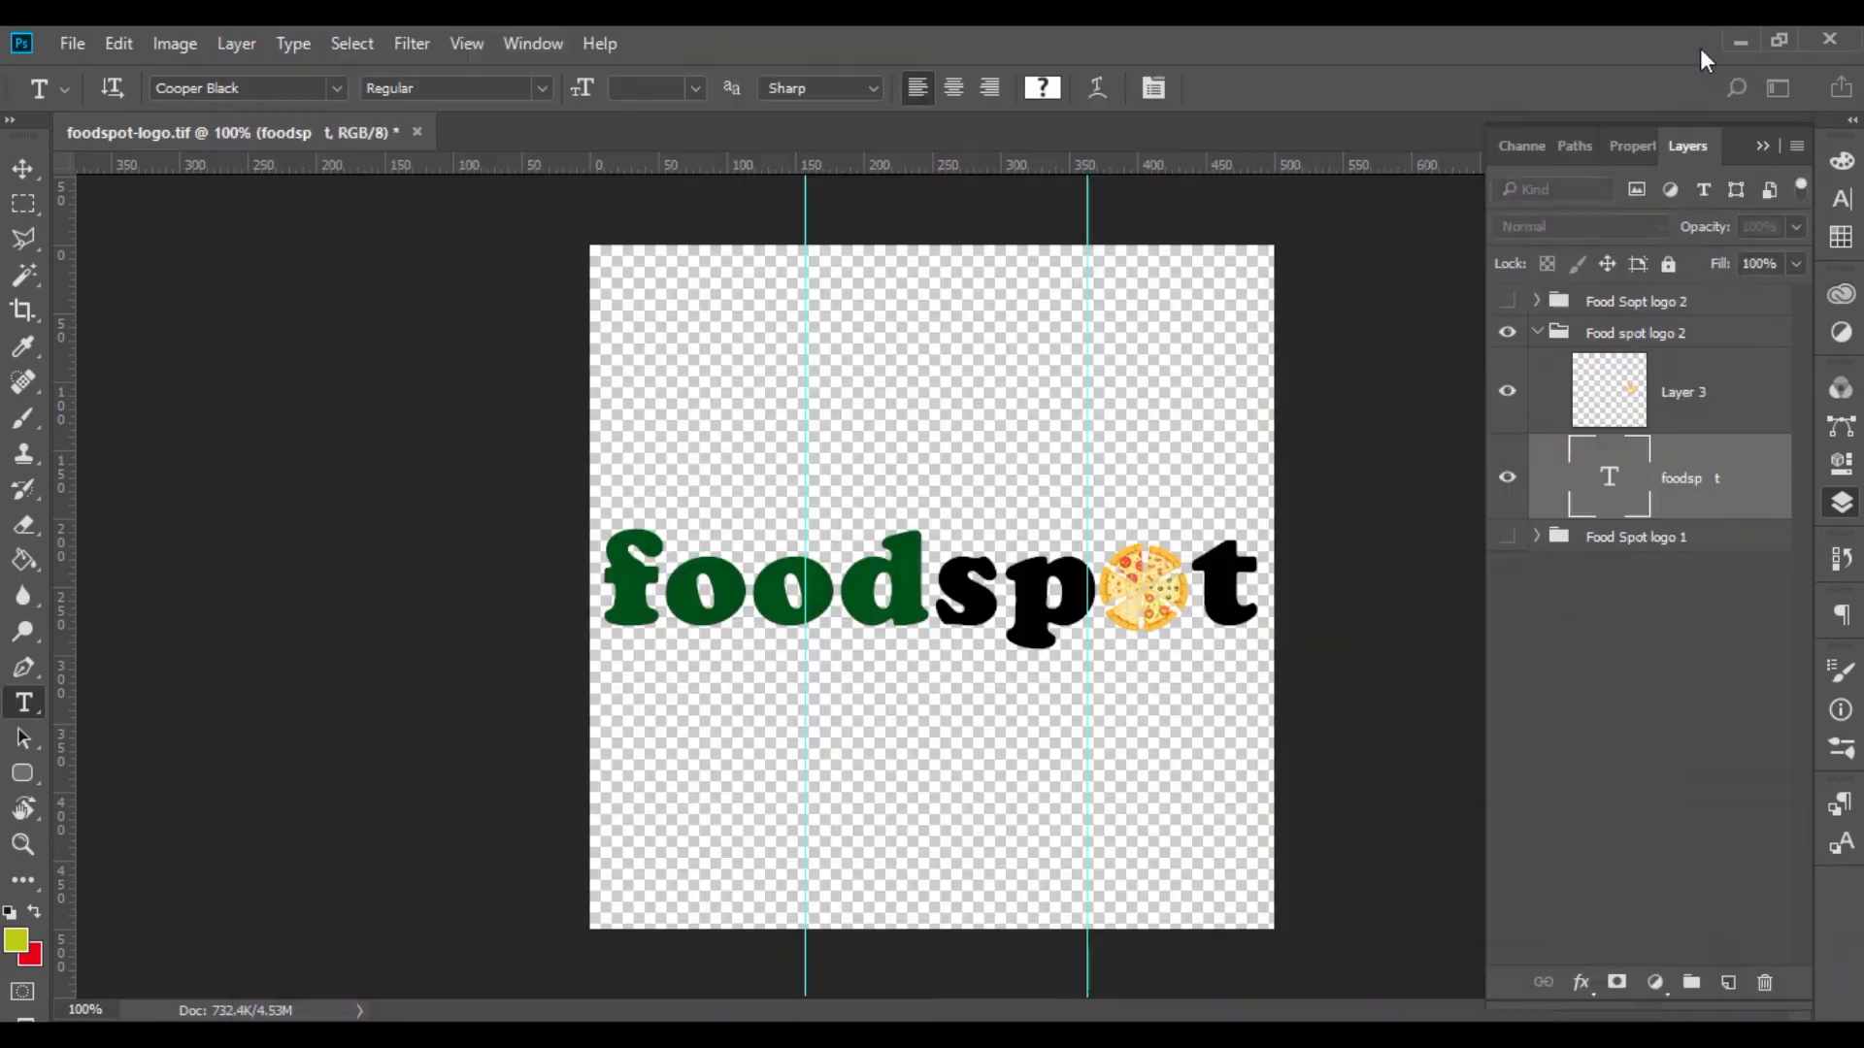
left_click(1537, 332)
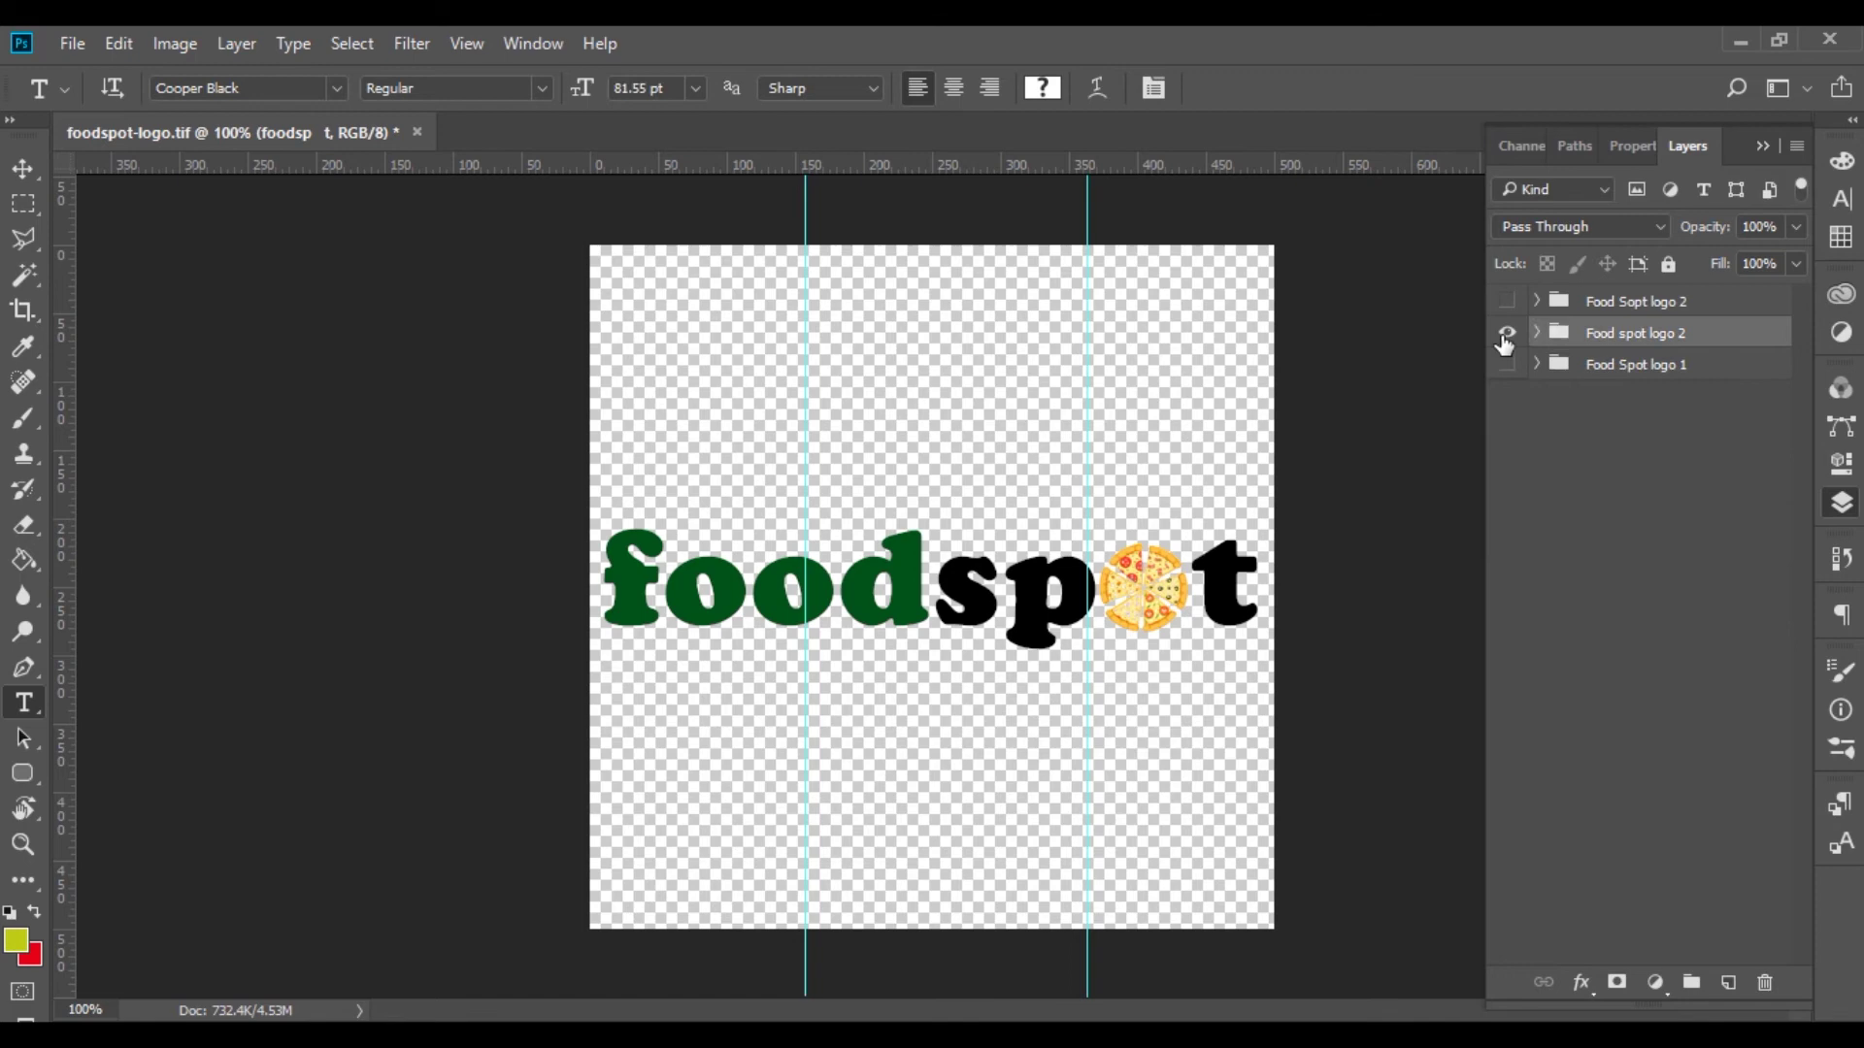
left_click(1507, 332)
left_click(1507, 364)
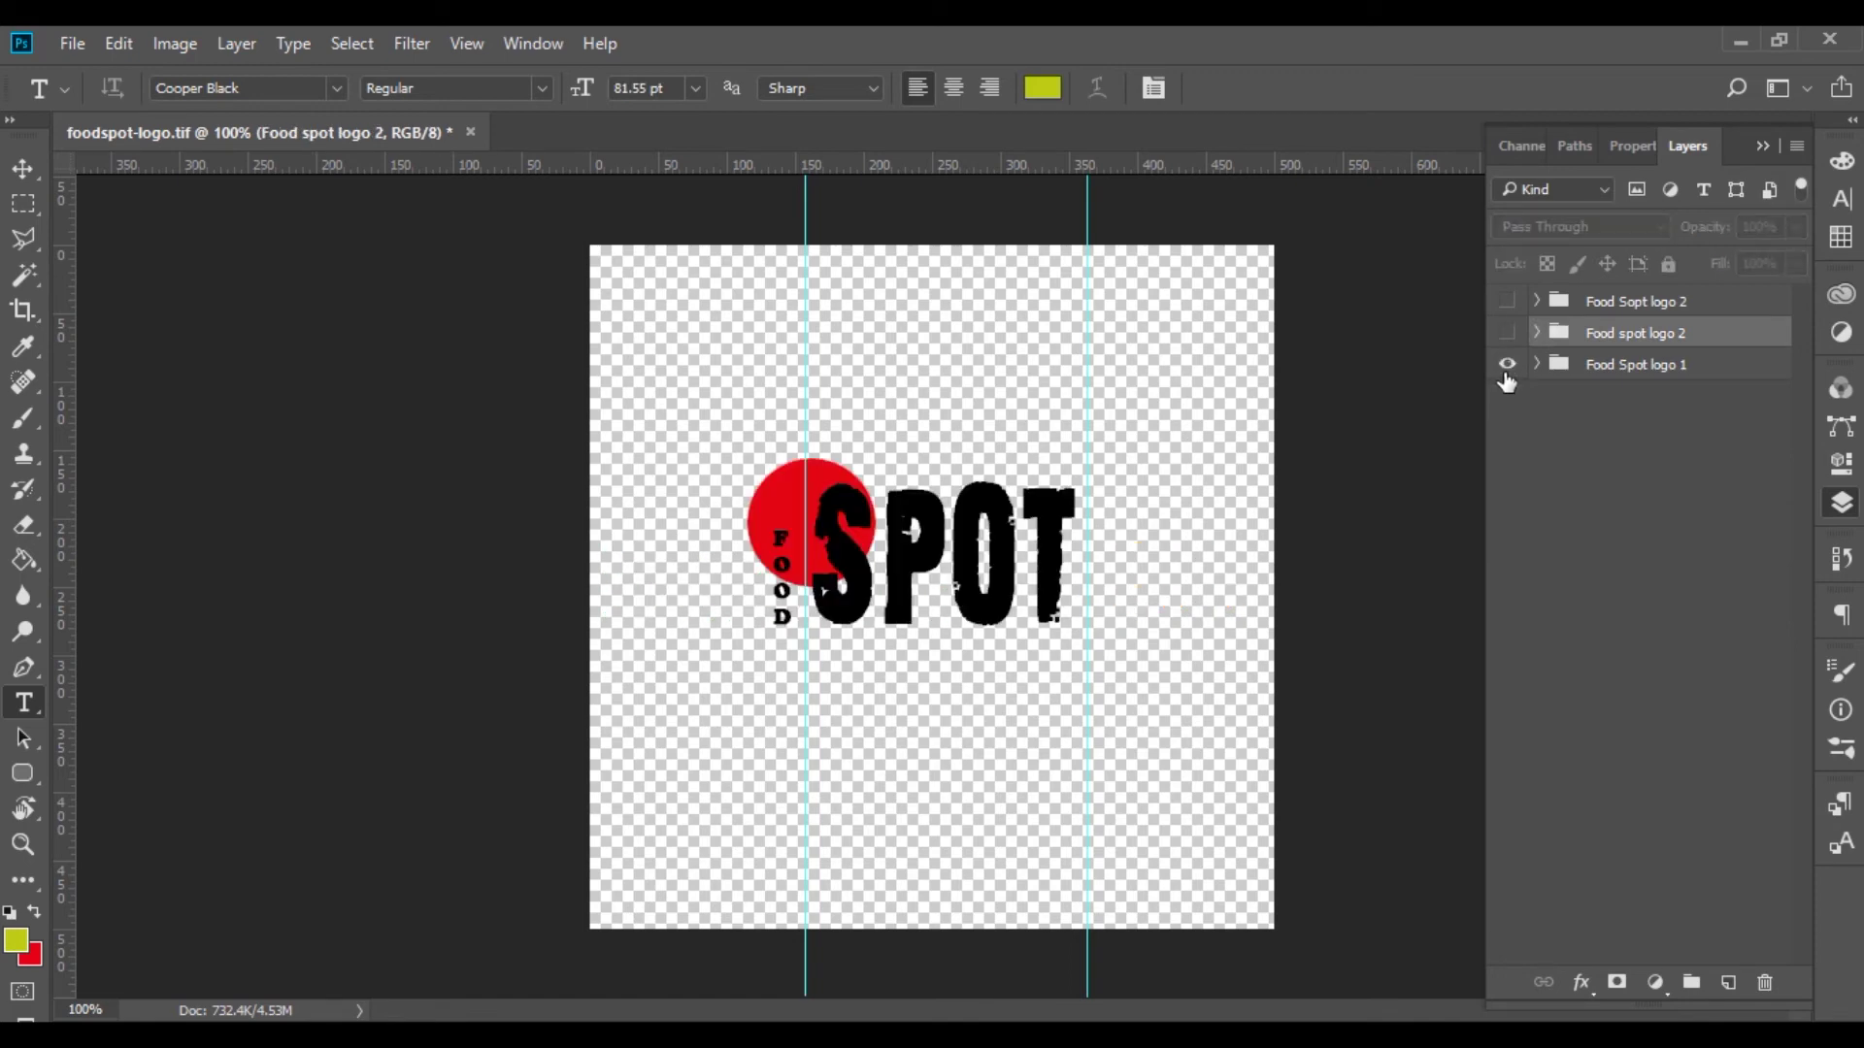
Zoom in on the red-circle SPOT logo and bring up its 500 × 500 SVG export preview.
left_click(988, 587, "ctrl")
left_click(988, 586, "ctrl")
left_click_drag(887, 524, 936, 597)
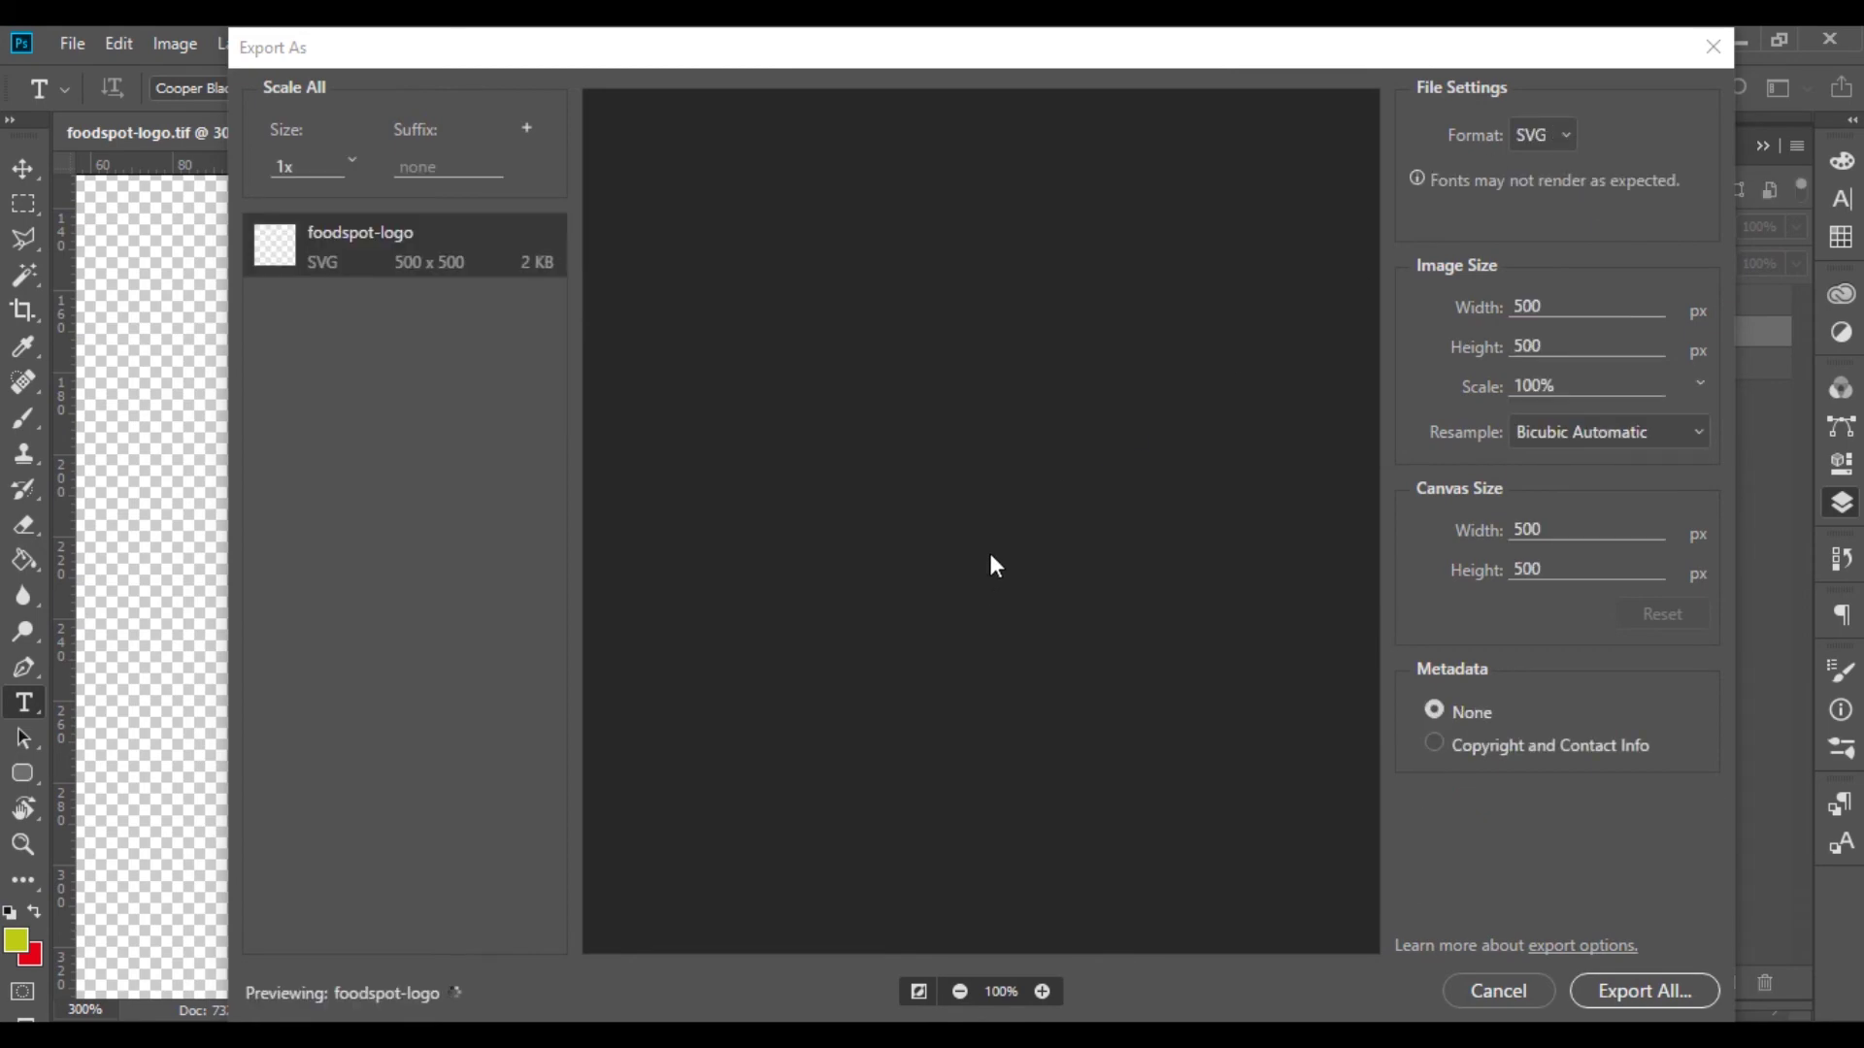
mouse_move(932, 68)
left_mouse_down()
mouse_move(1188, 111)
mouse_move(1578, 126)
mouse_move(998, 61)
mouse_move(901, 70)
left_mouse_up()
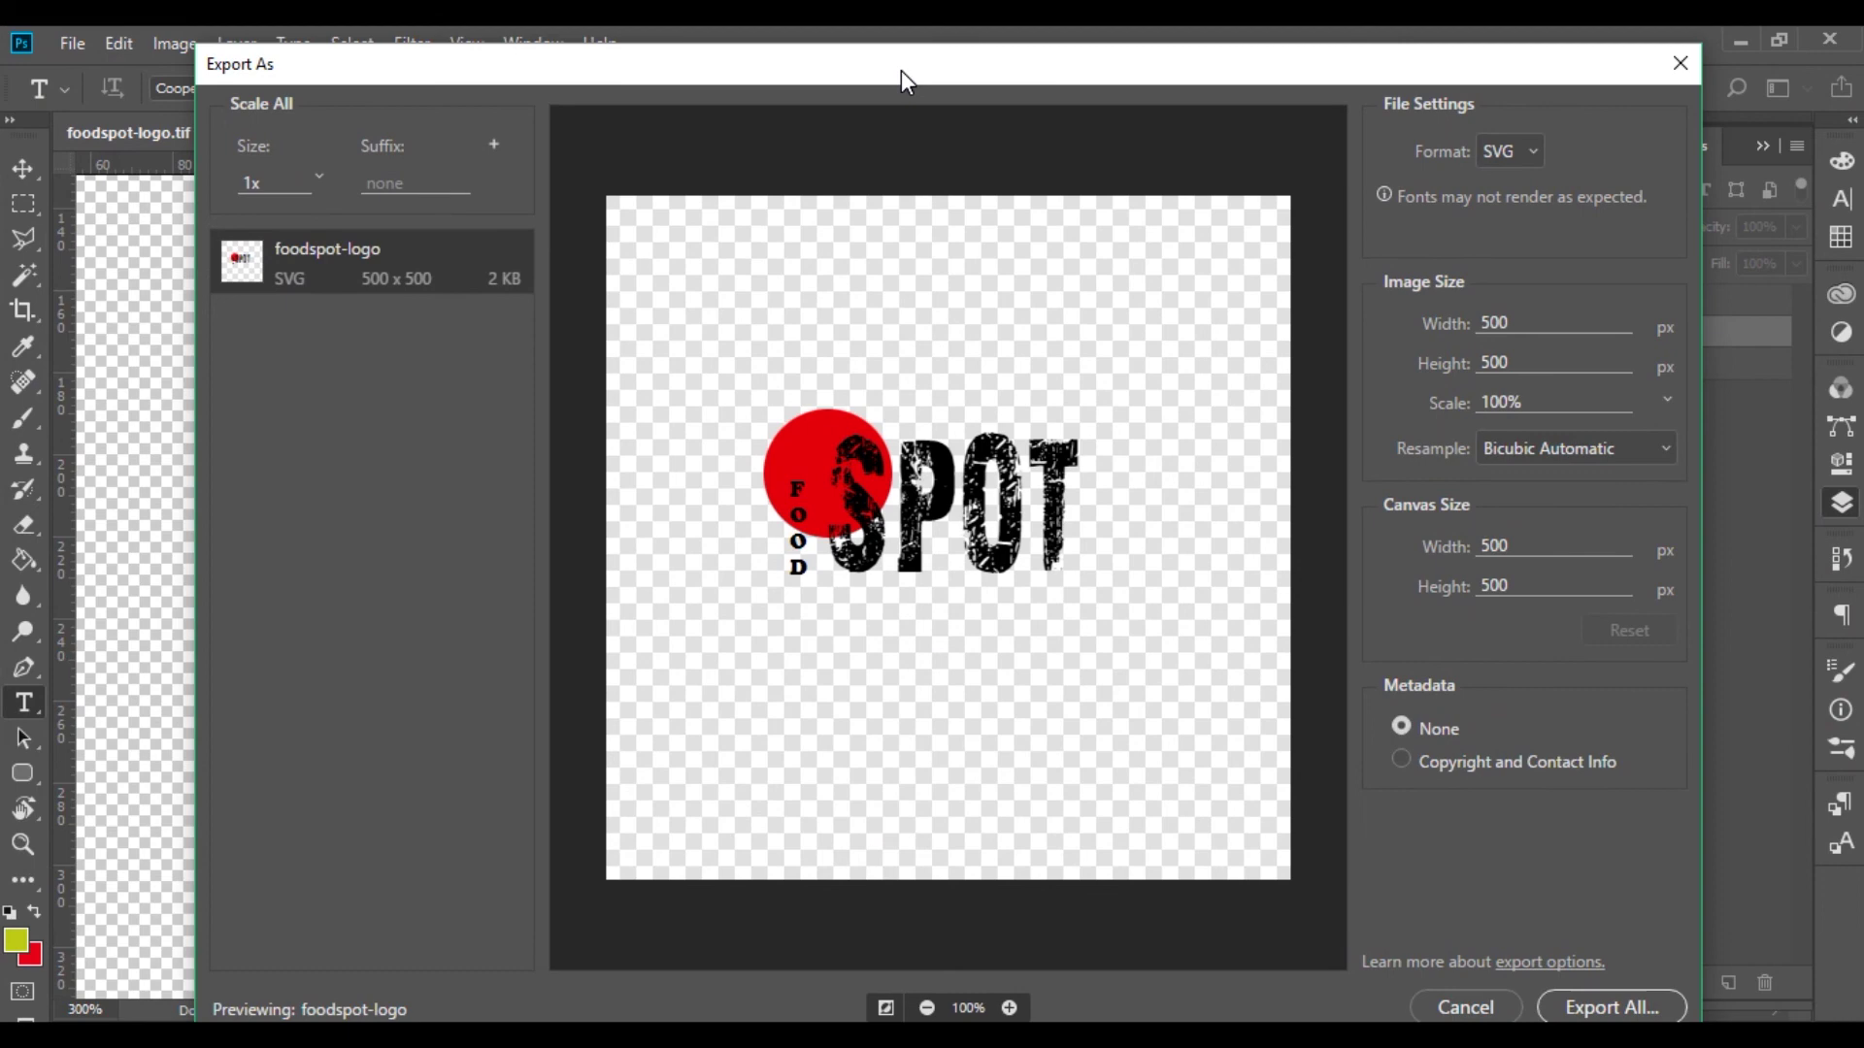